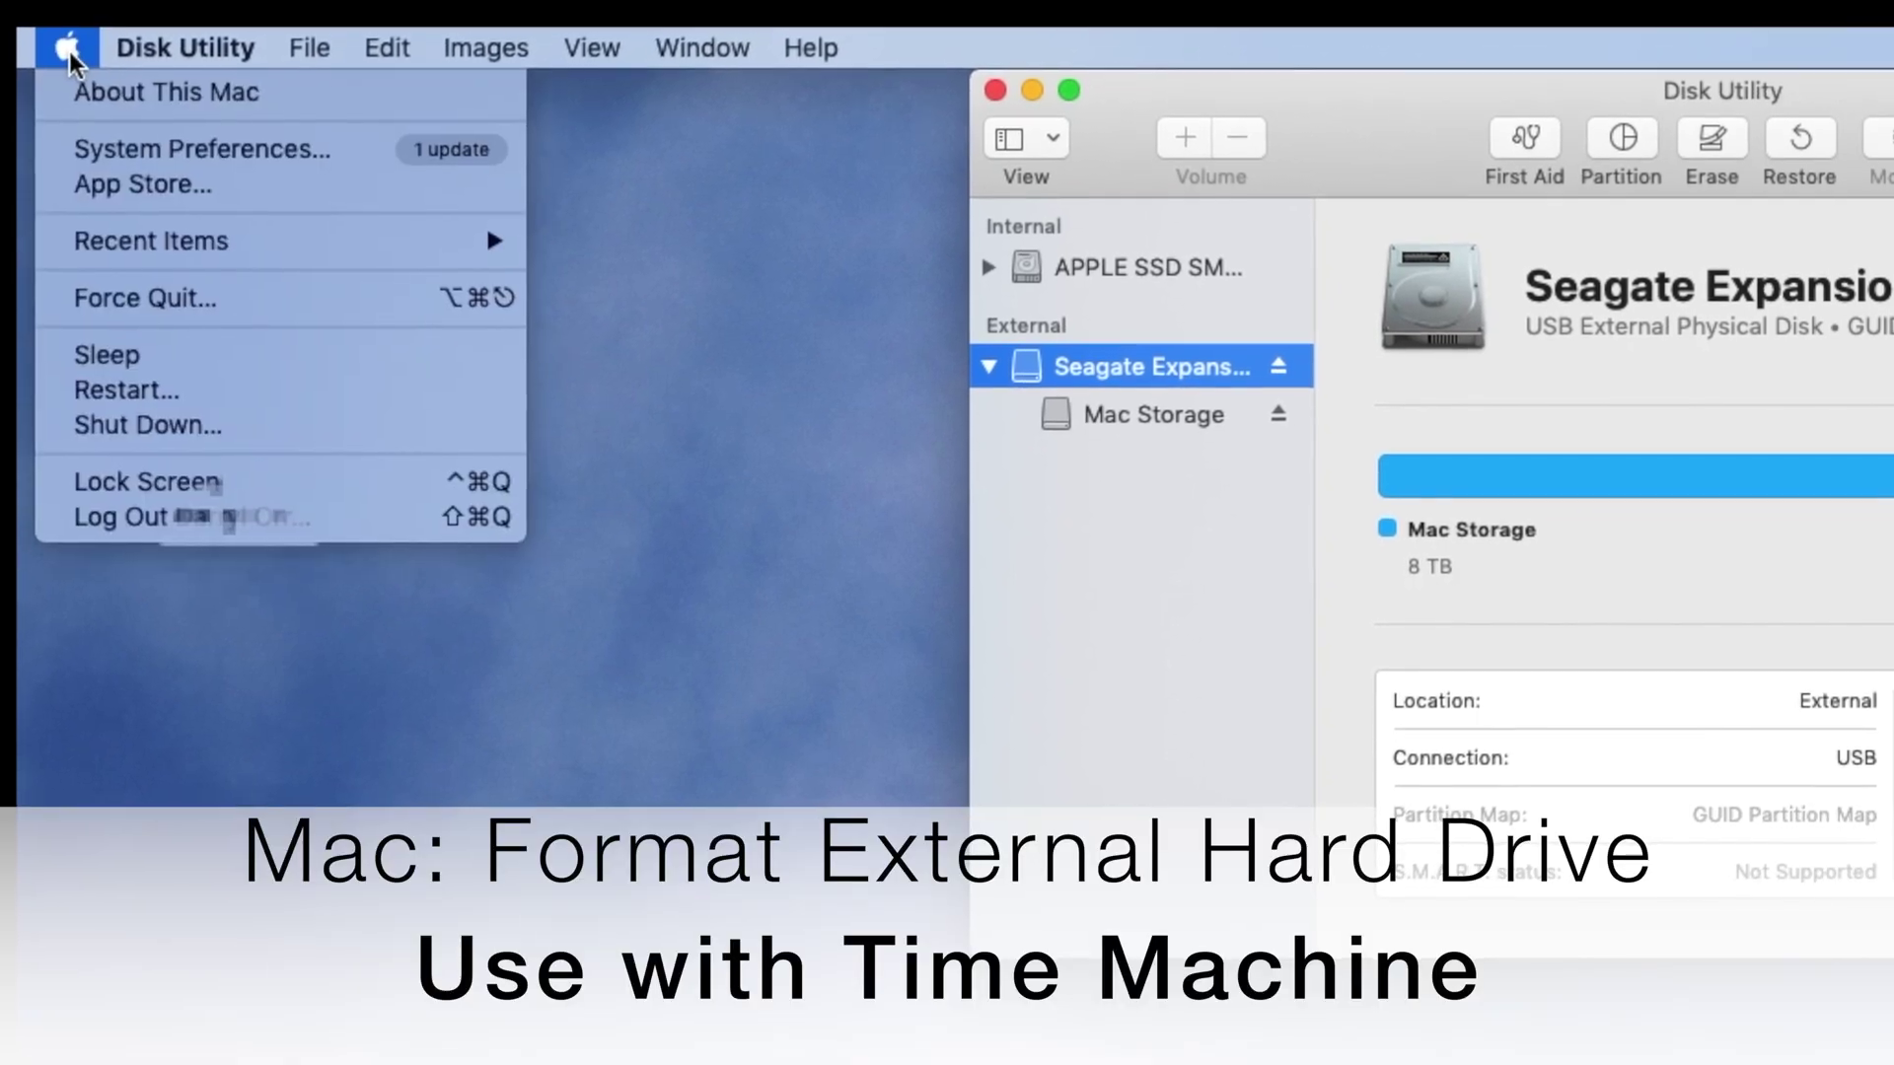
Open the Time Machine preferences and view the disks available for backups.
{"action": "left_click", "coordinate": [117, 136]}
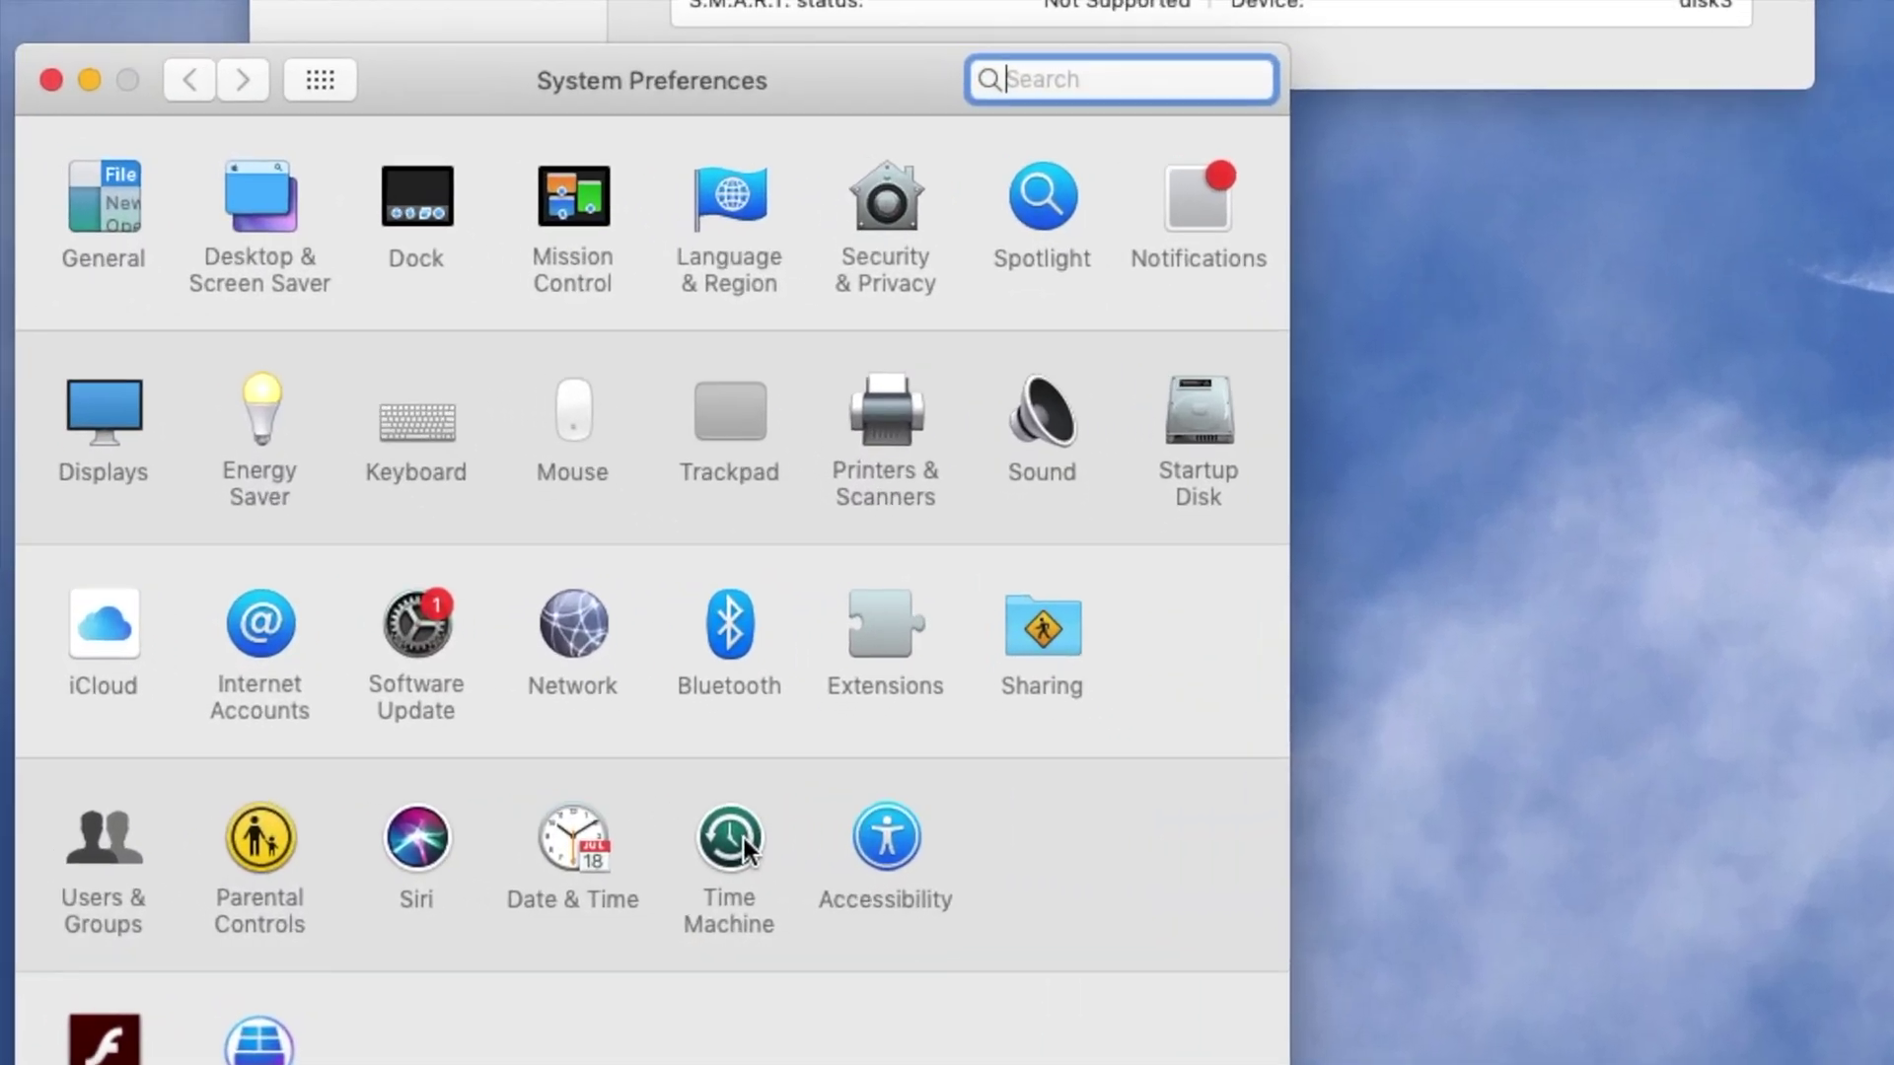
{"action": "left_click", "coordinate": [730, 838]}
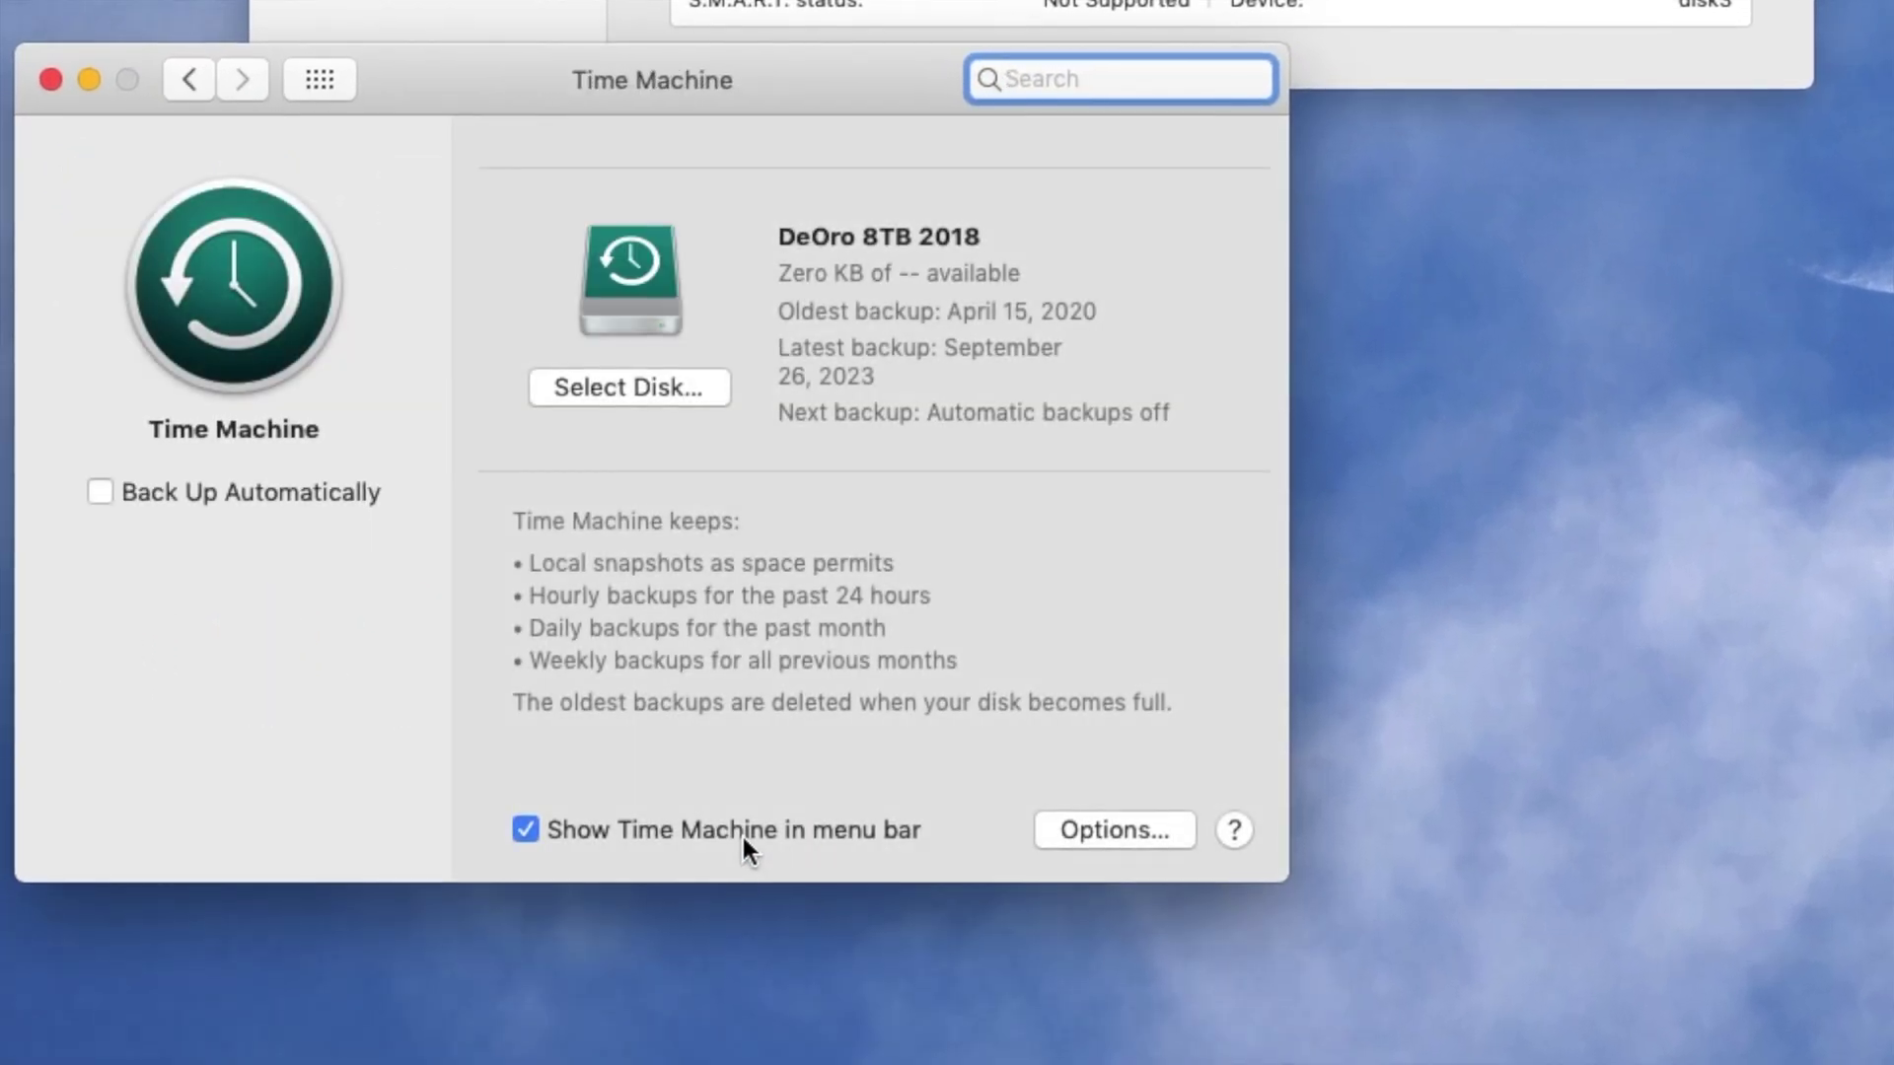
{"action": "left_click_drag", "start_coordinate": [875, 61], "coordinate": [1370, 68]}
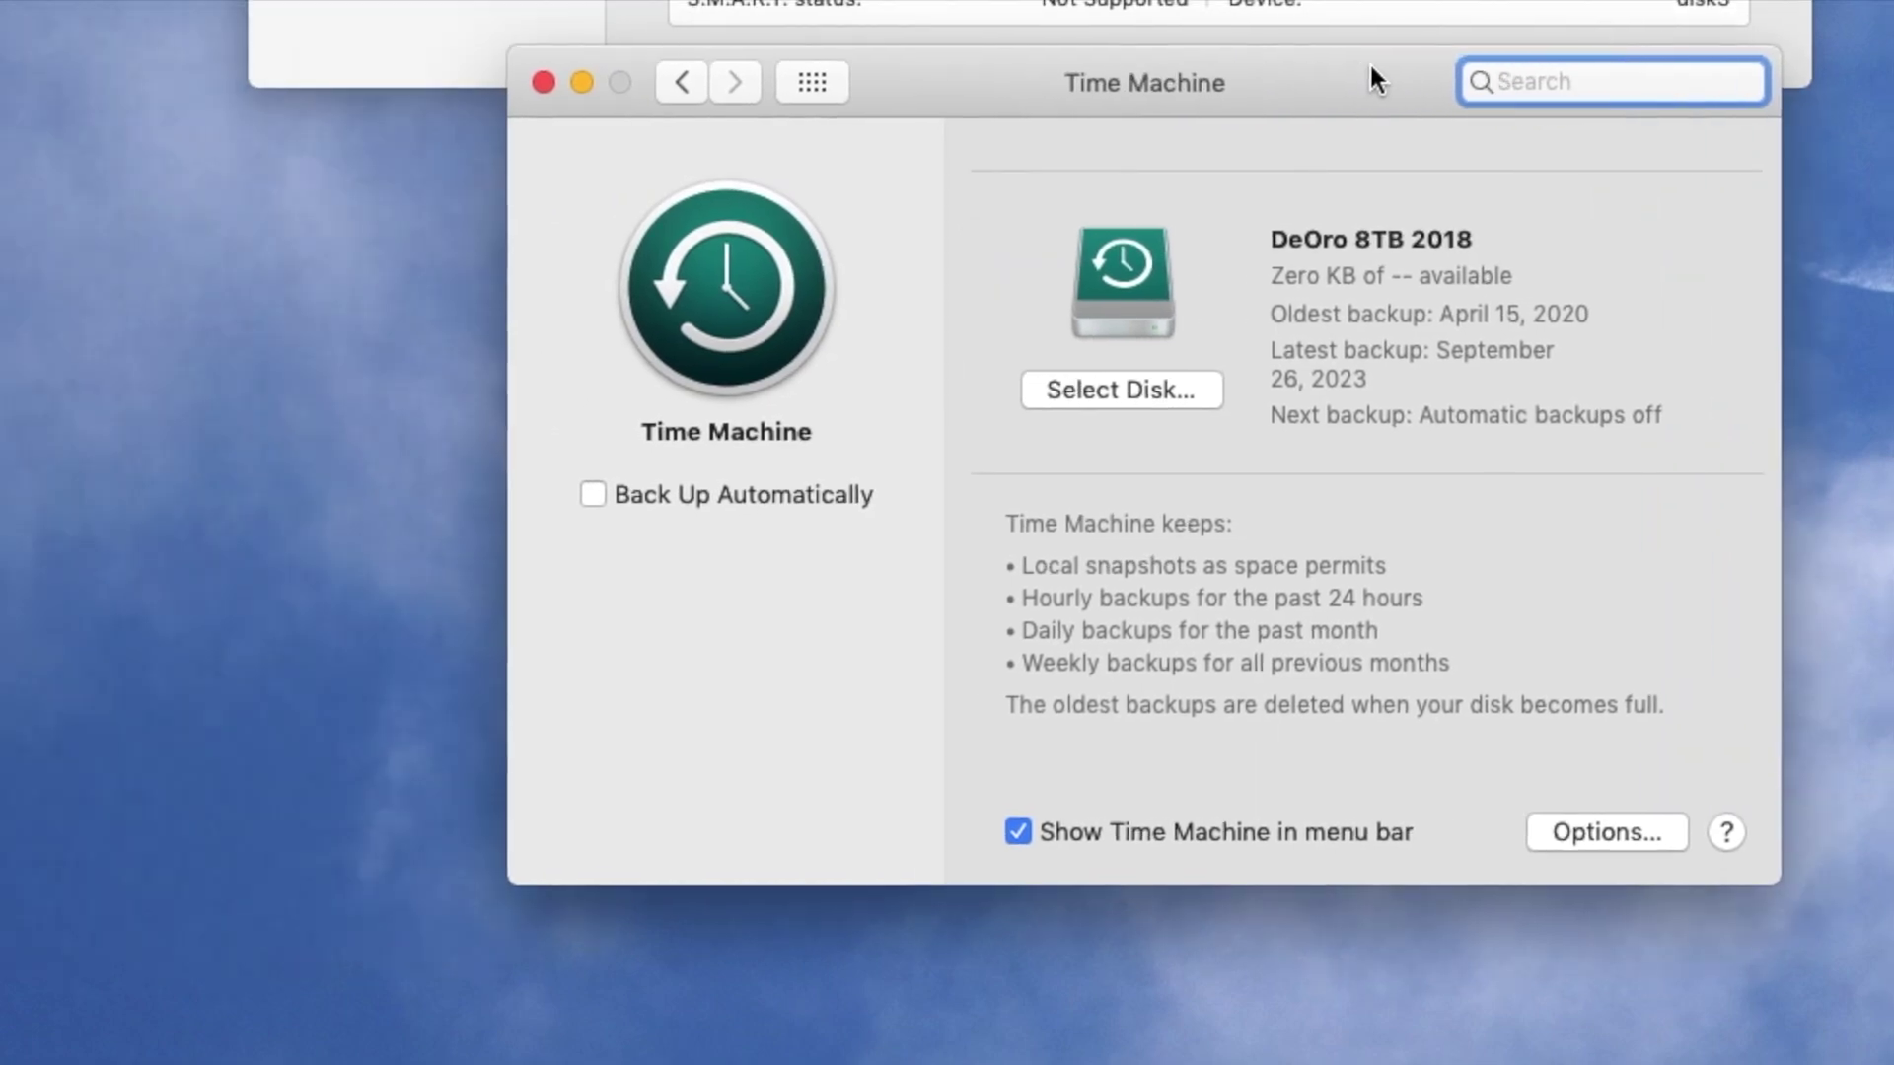
{"action": "left_click", "coordinate": [1139, 387]}
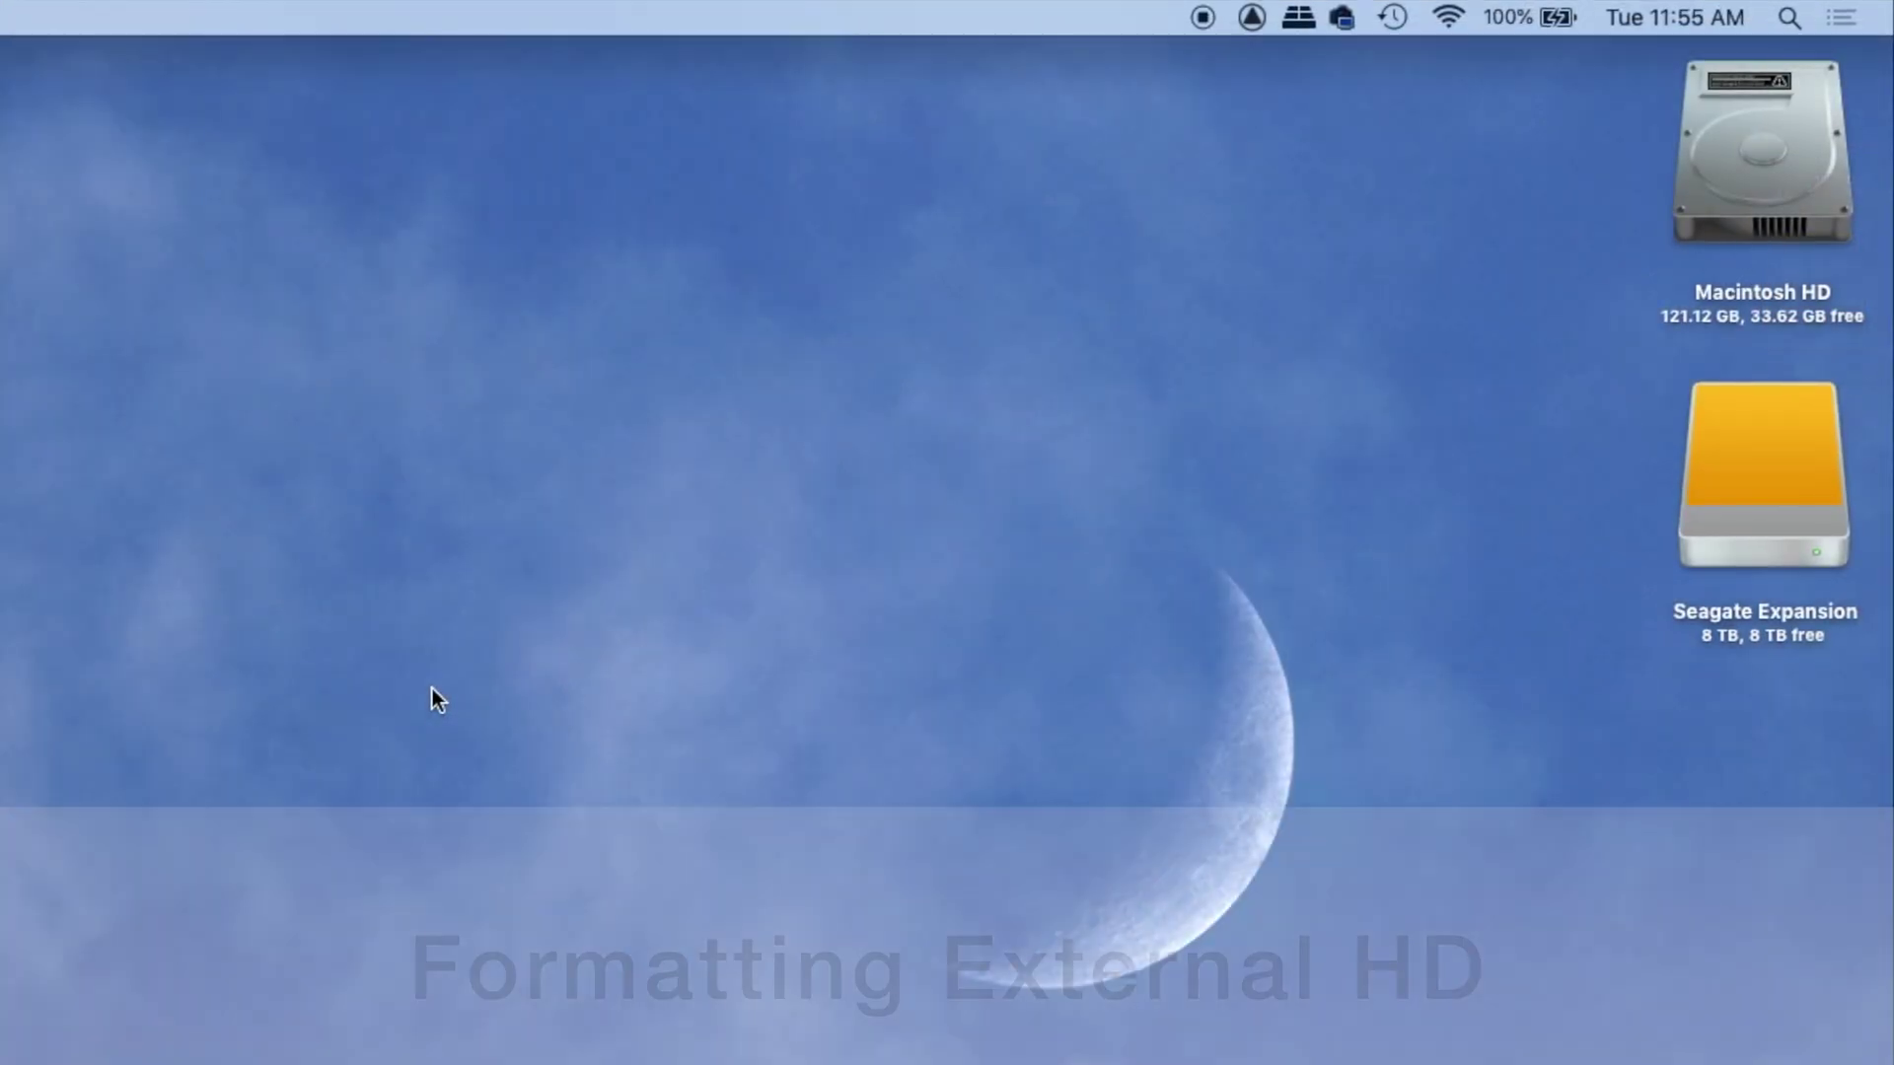
Open a Finder search window for This Mac and scroll its sidebar to the Seagate Expansion location.
{"action": "key", "text": "super+f"}
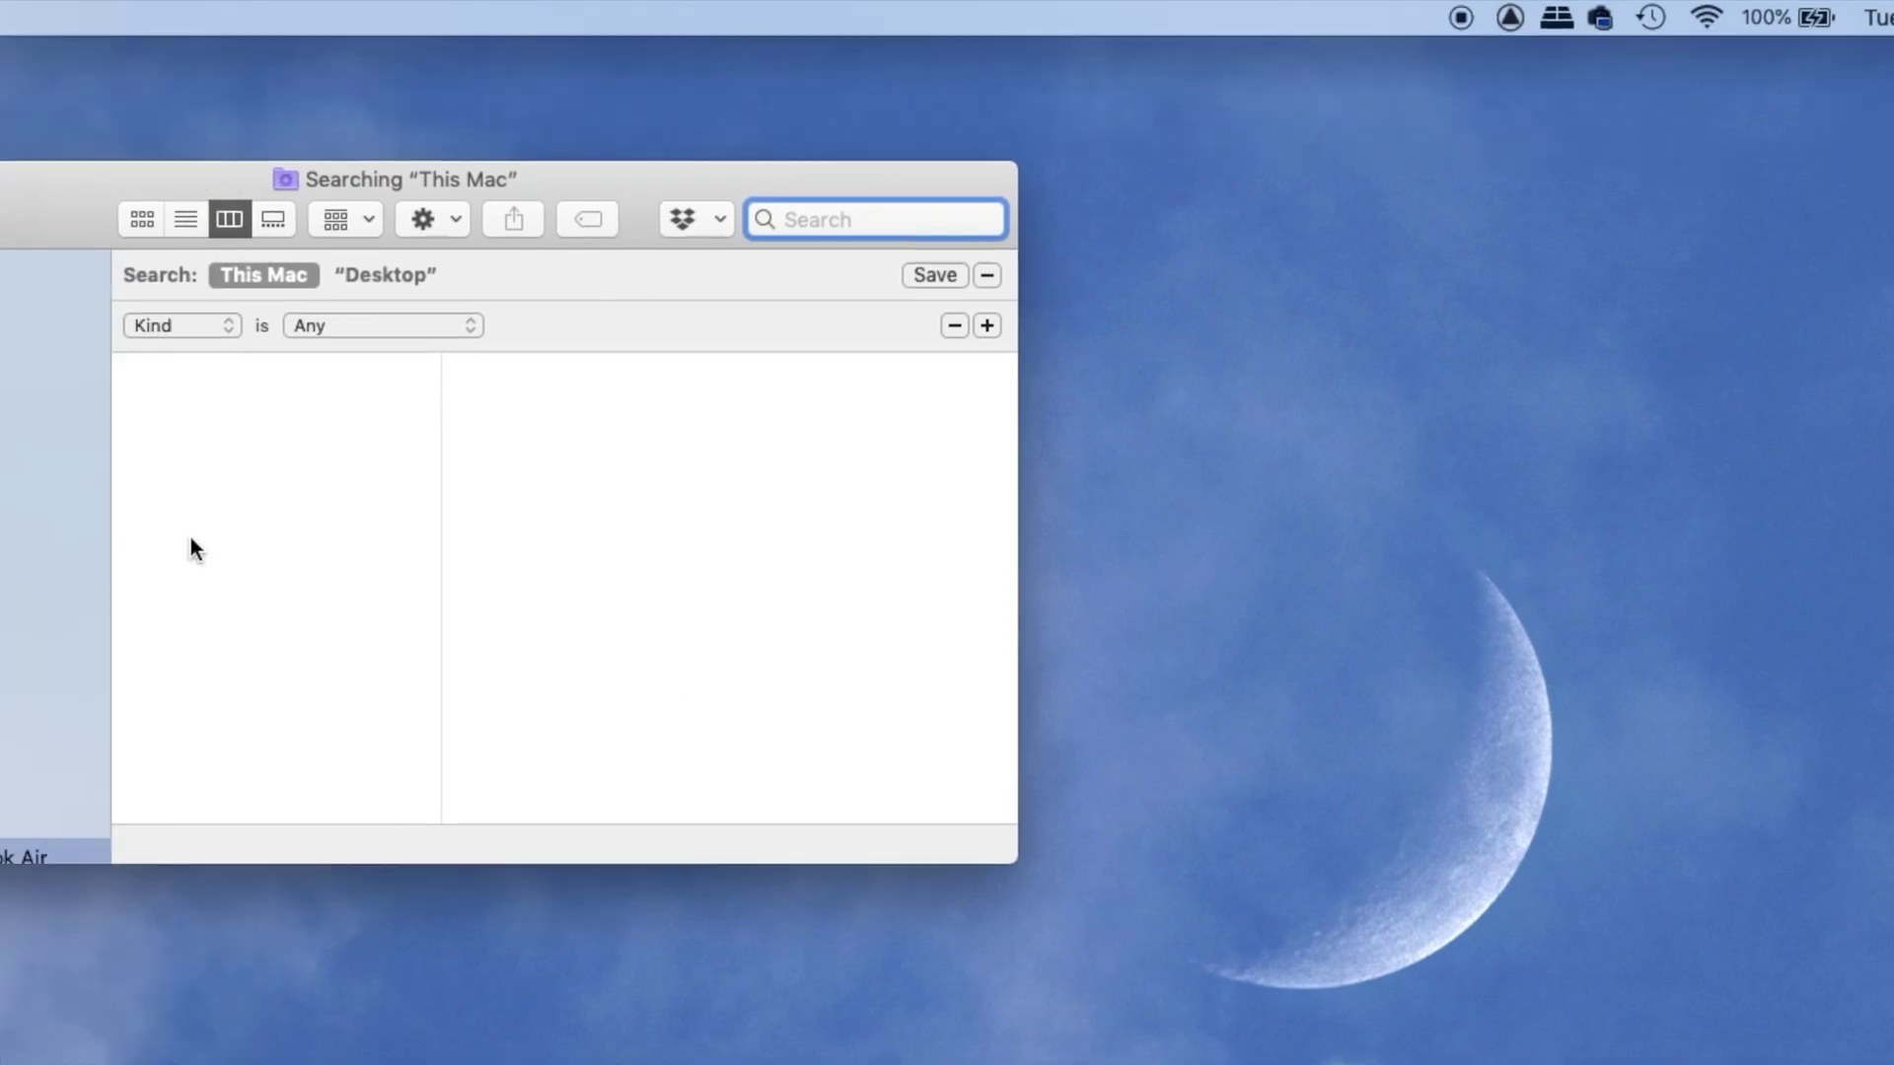
{"action": "scroll", "coordinate": [907, 603], "scroll_direction": "down", "scroll_amount": 3}
{"action": "scroll", "coordinate": [907, 601], "scroll_direction": "down", "scroll_amount": 3}
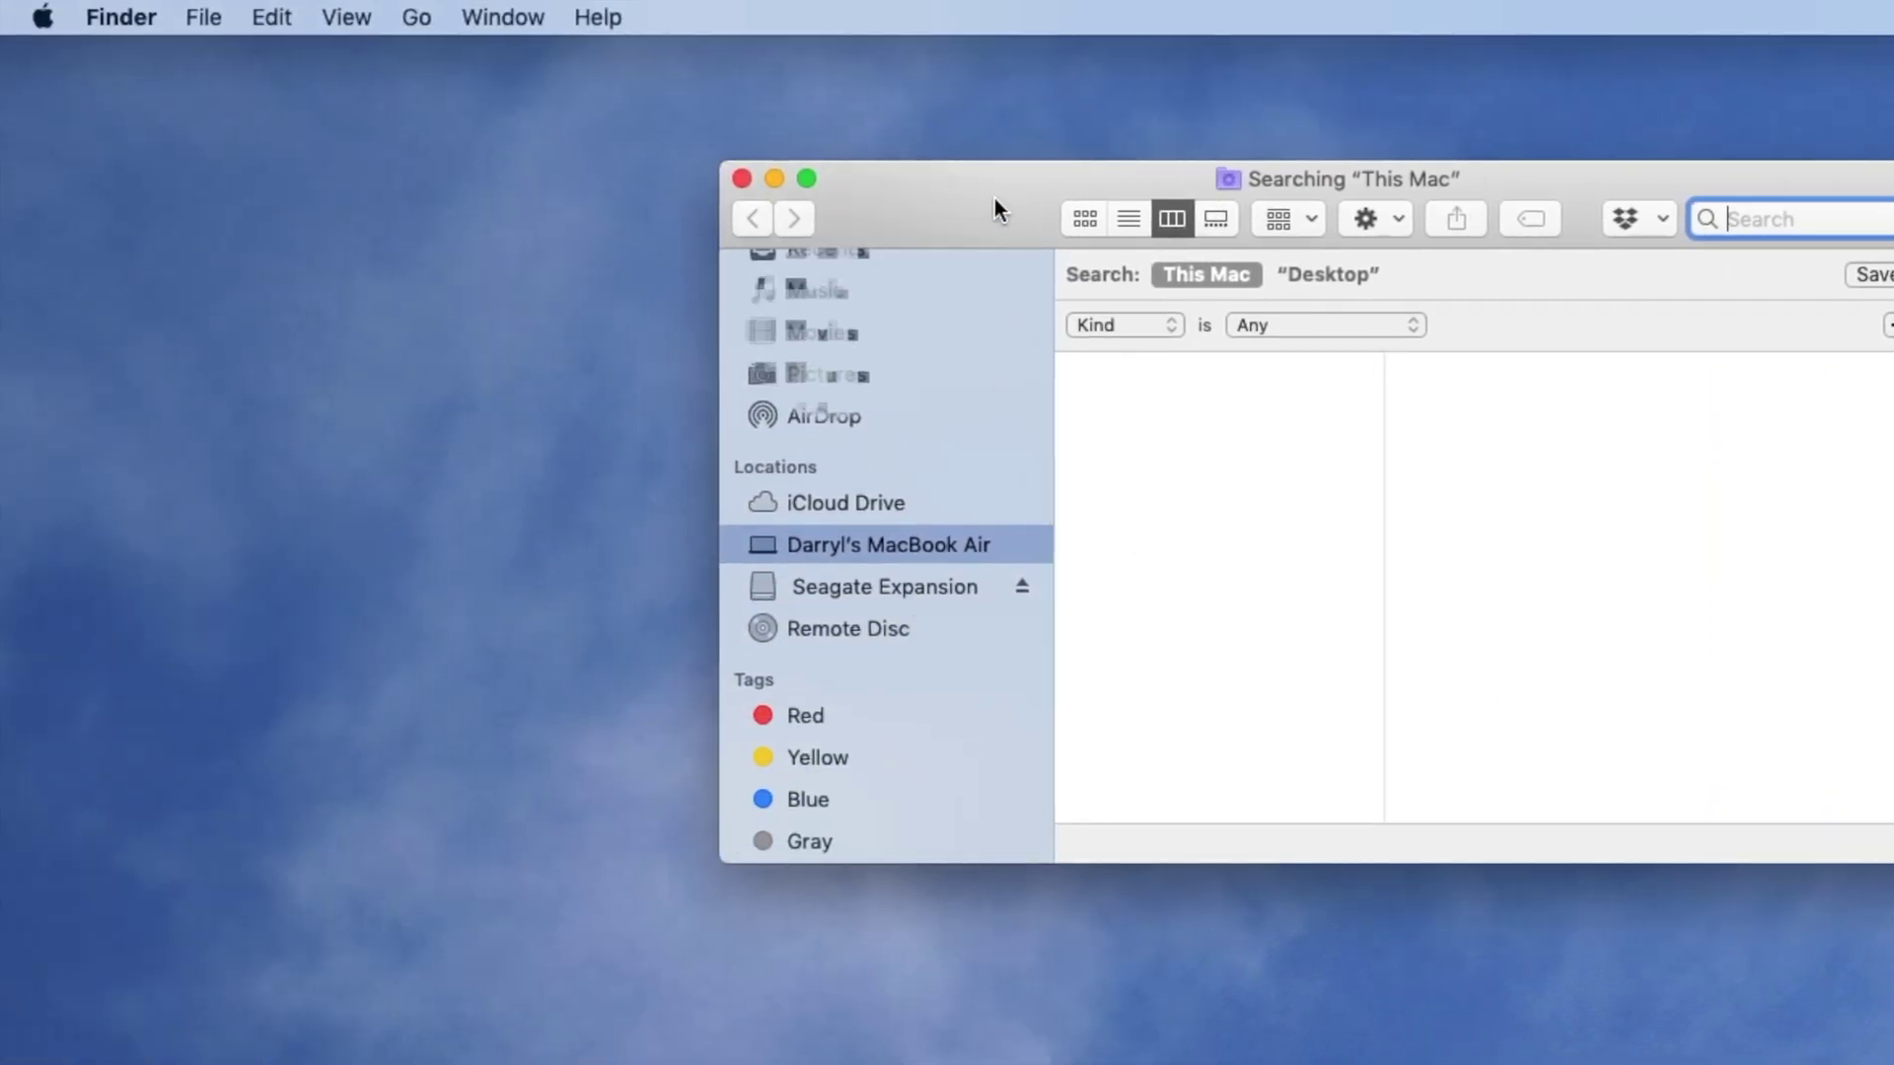
{"action": "left_click_drag", "start_coordinate": [994, 198], "coordinate": [1121, 127]}
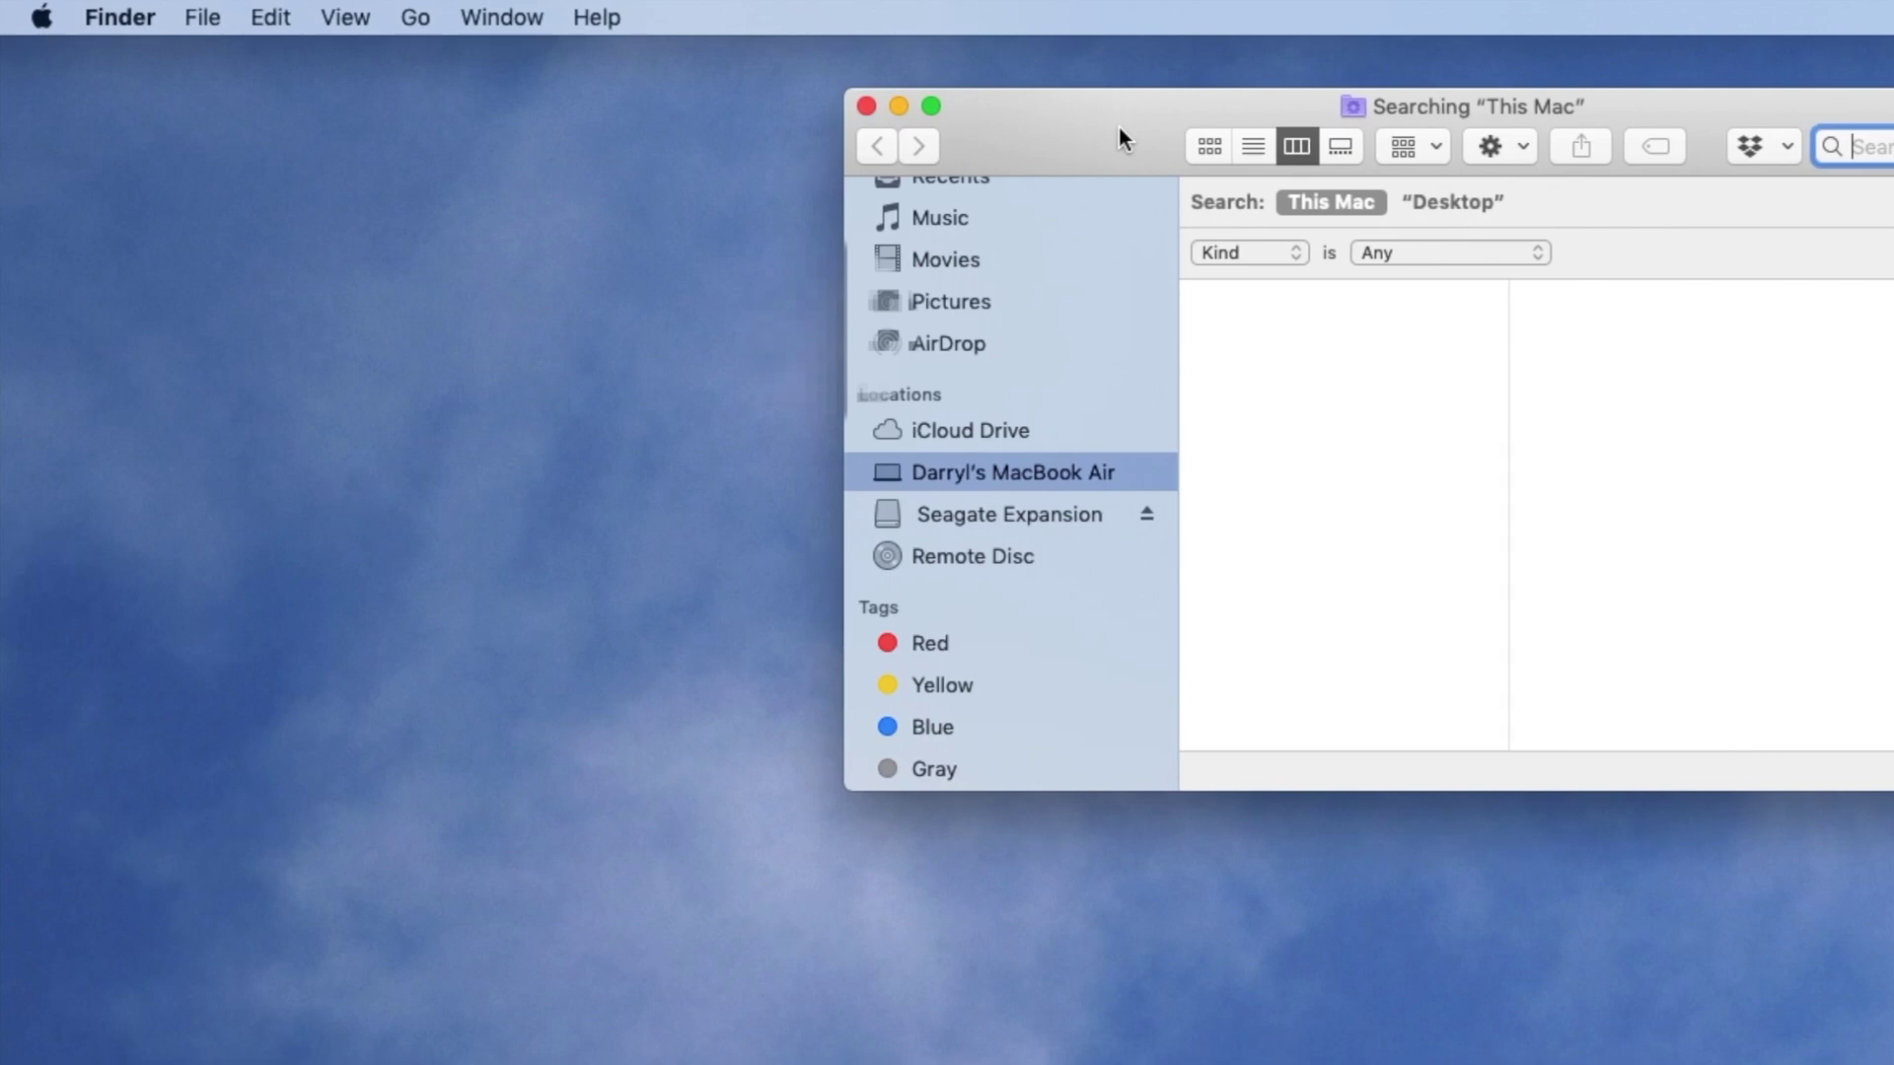
In Finder Preferences' General settings, leave External disks checked for the desktop.
{"action": "left_click", "coordinate": [126, 20]}
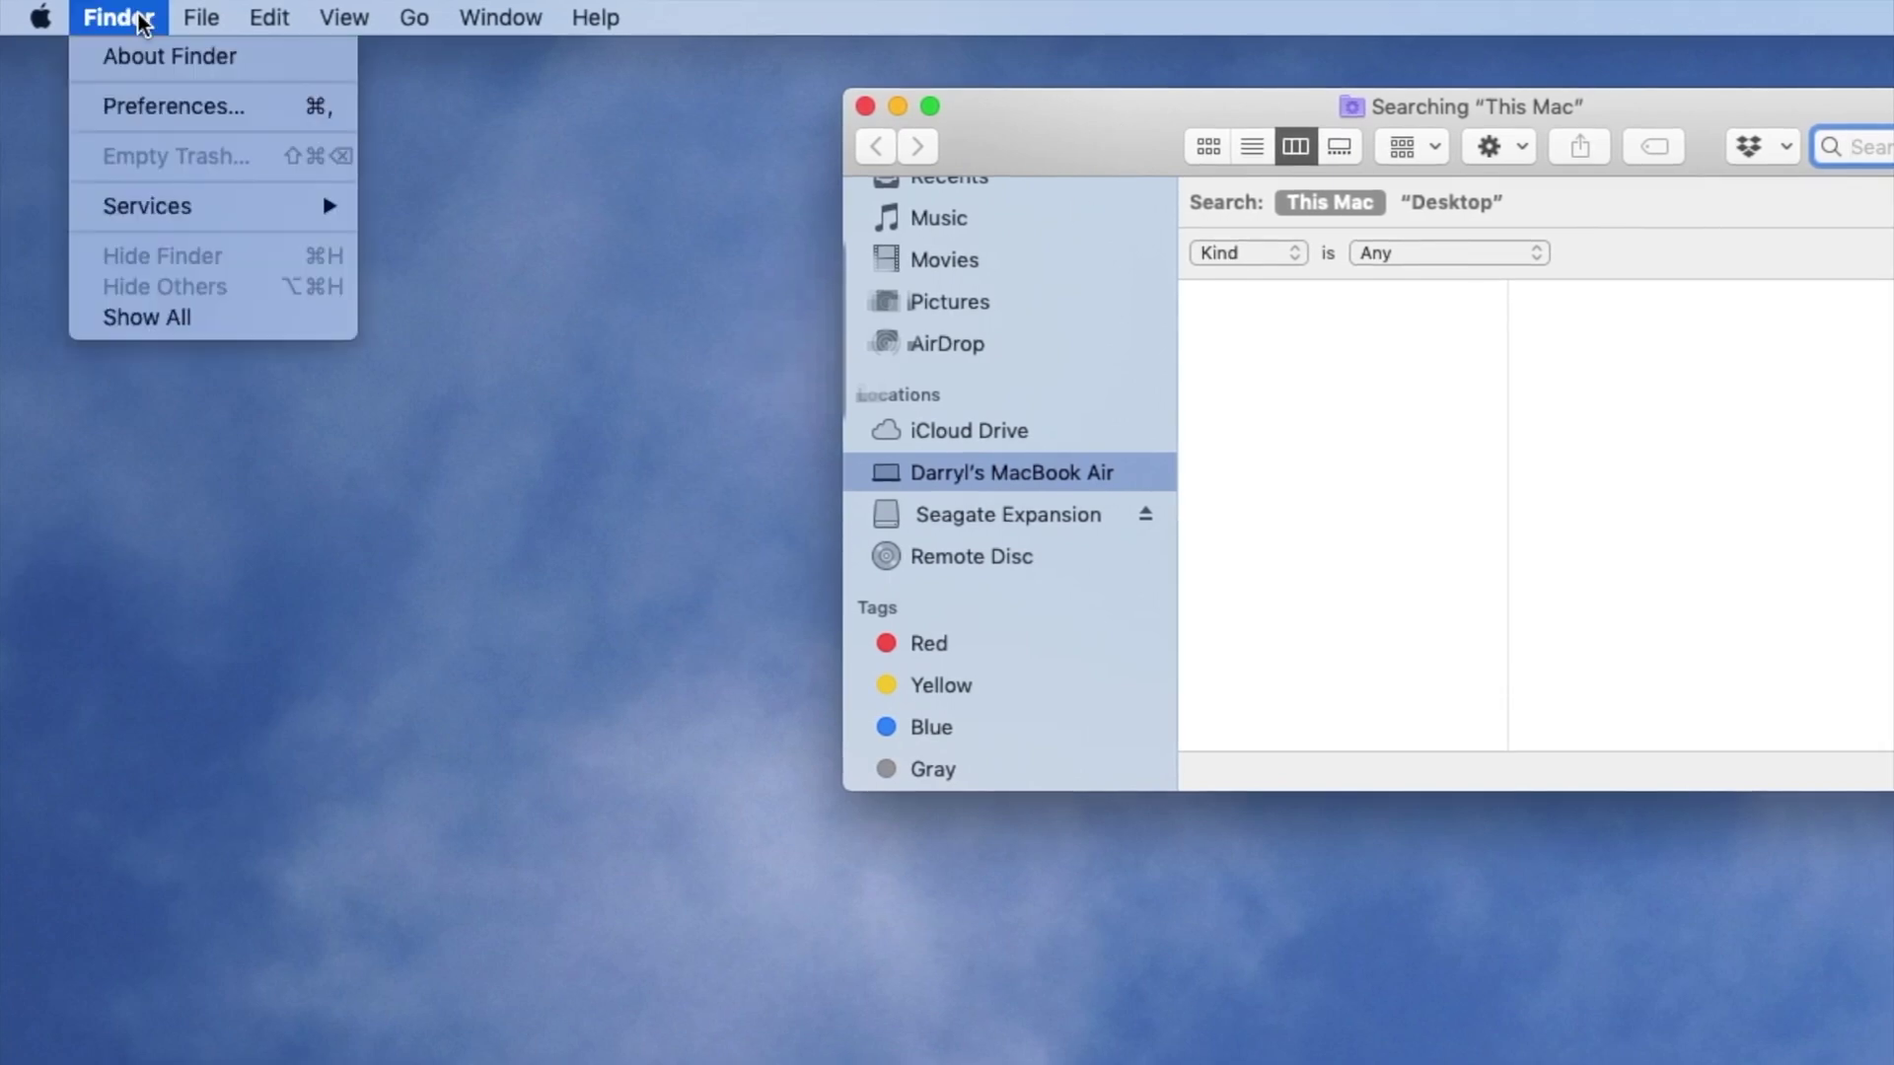
{"action": "left_click", "coordinate": [148, 105]}
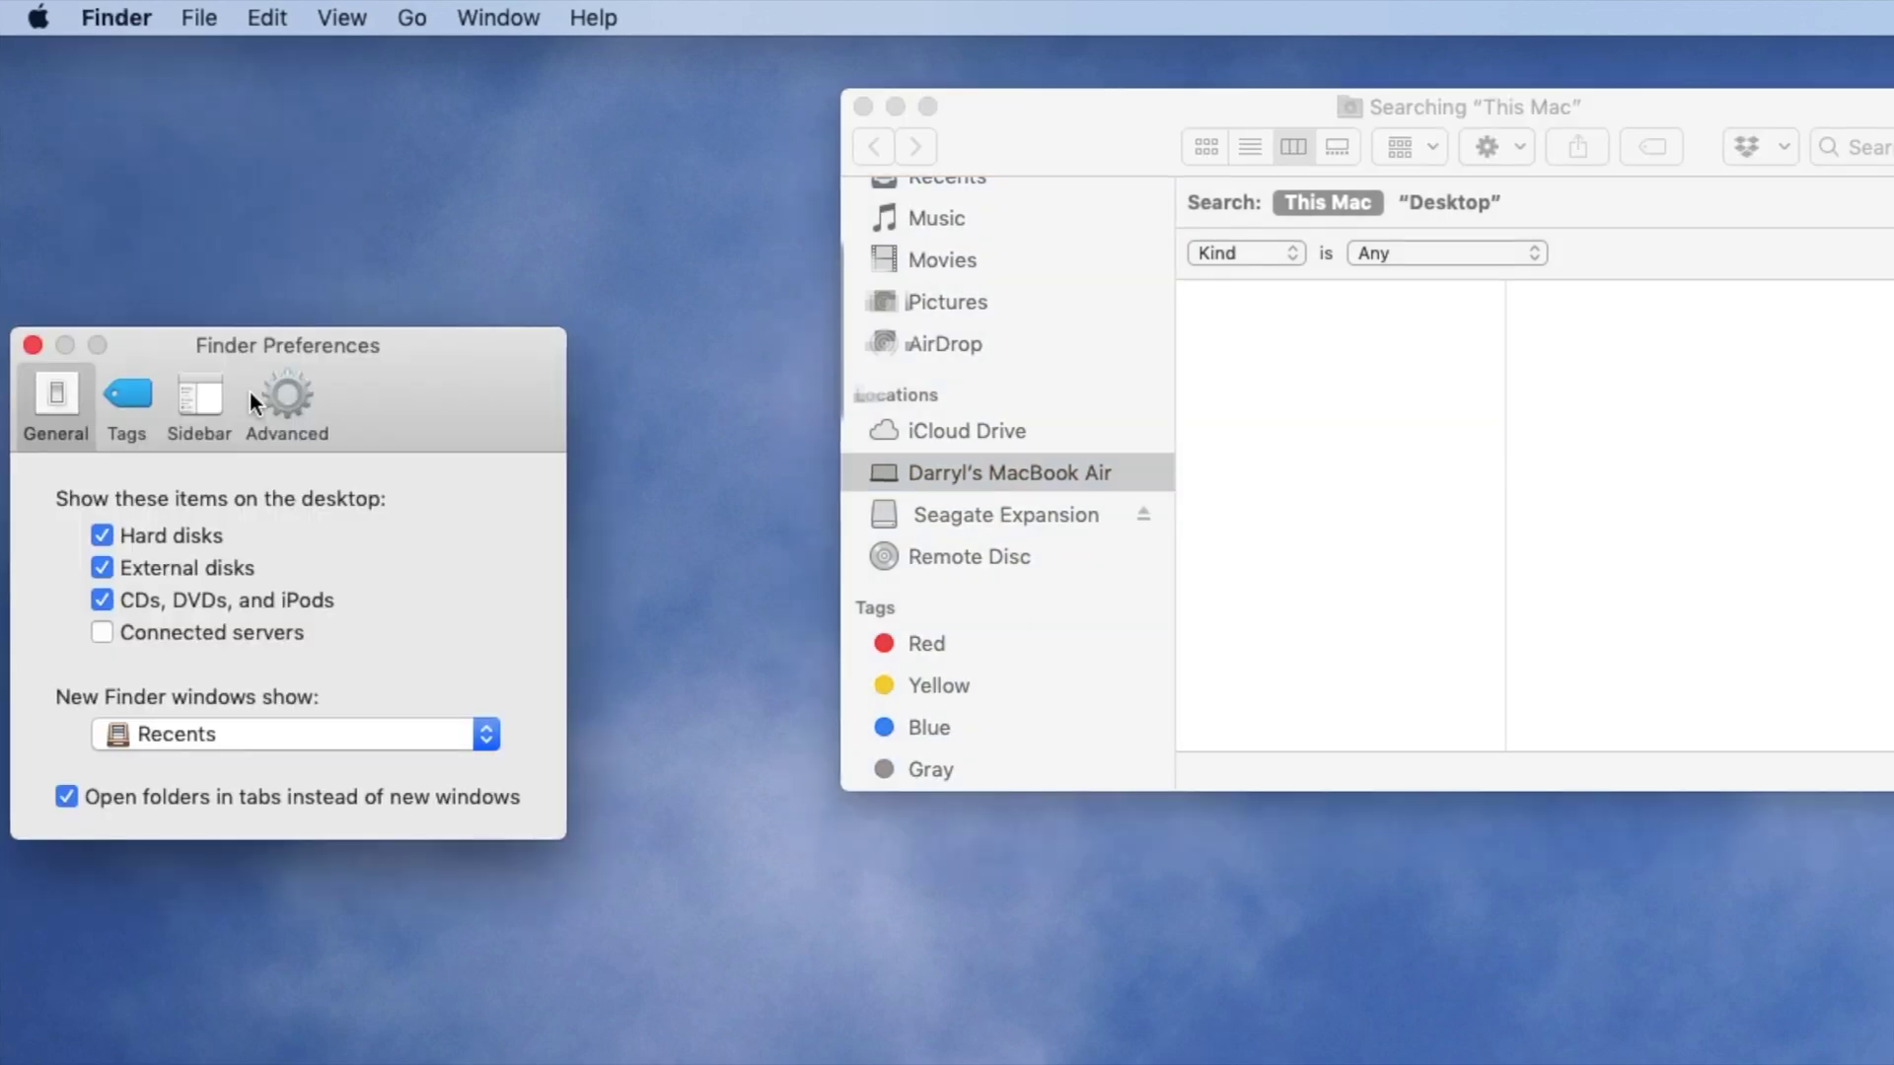
{"action": "left_click_drag", "start_coordinate": [442, 384], "coordinate": [690, 377]}
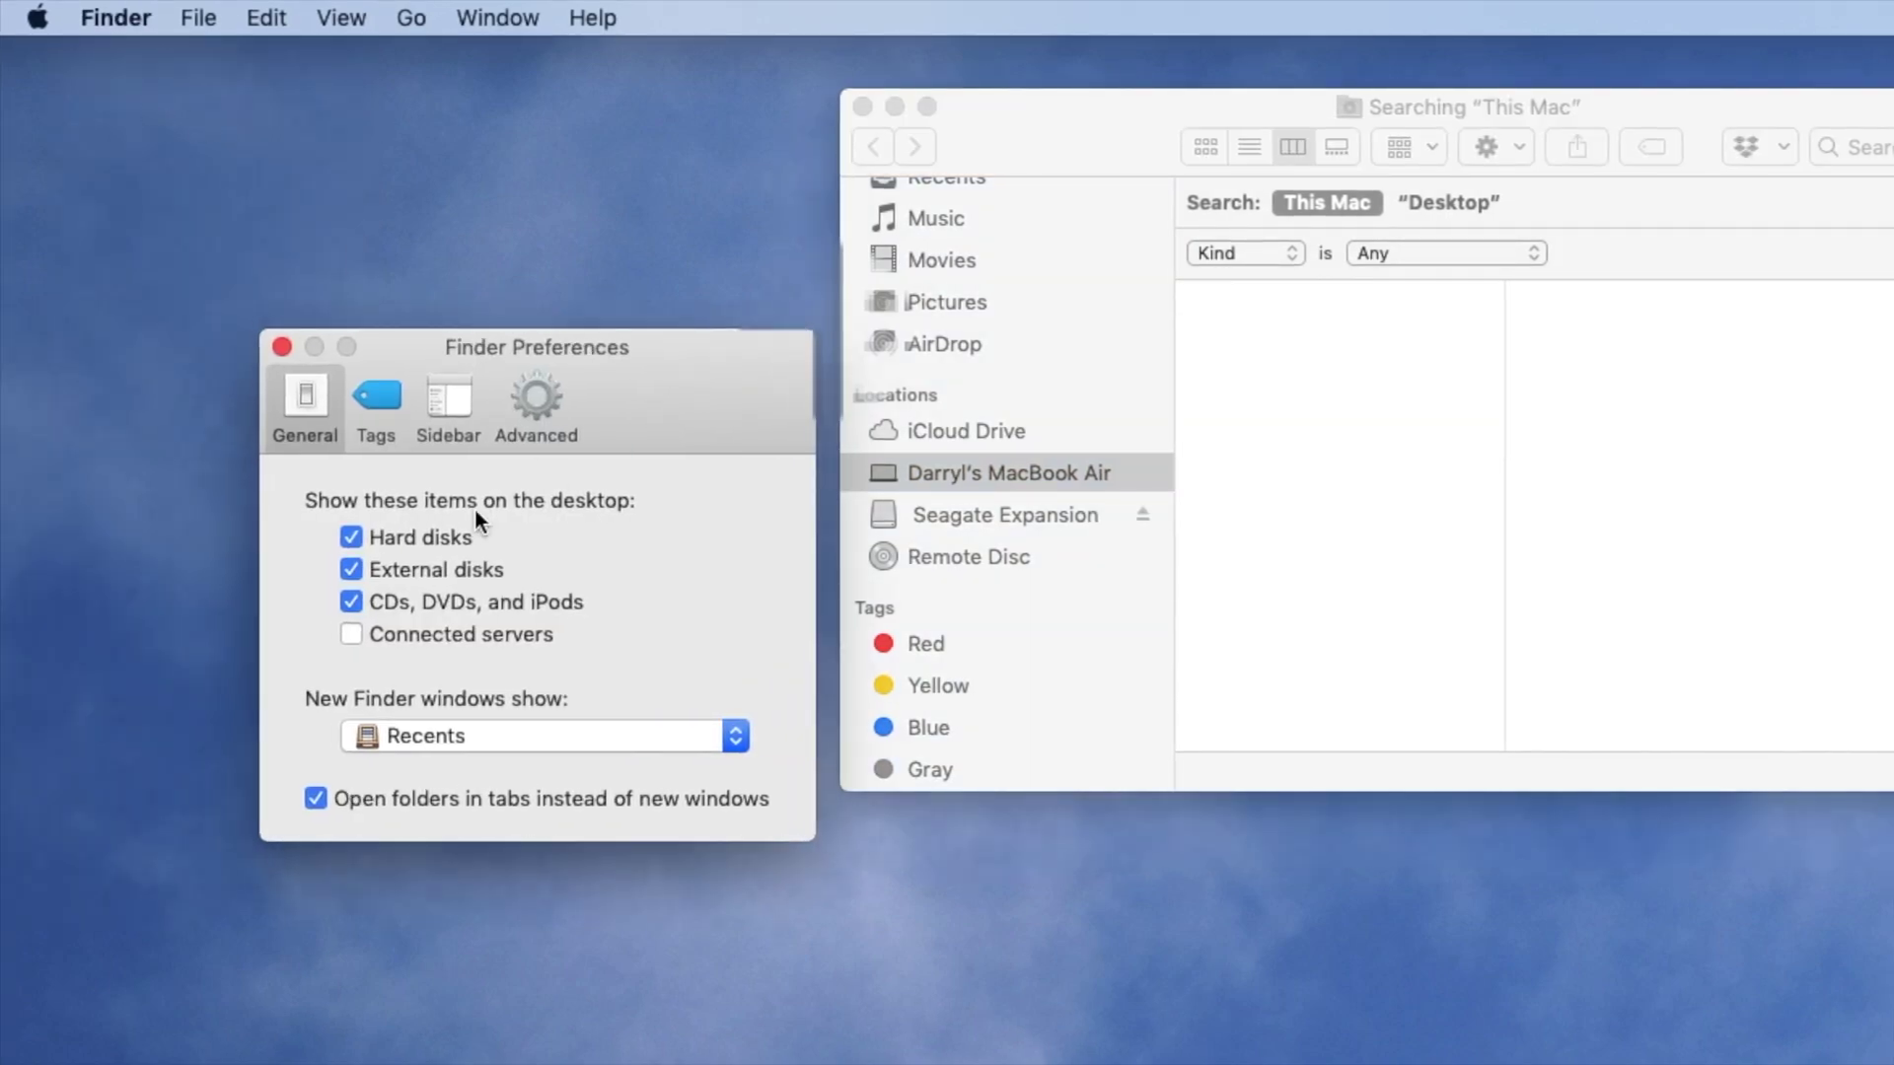
{"action": "left_click", "coordinate": [352, 568]}
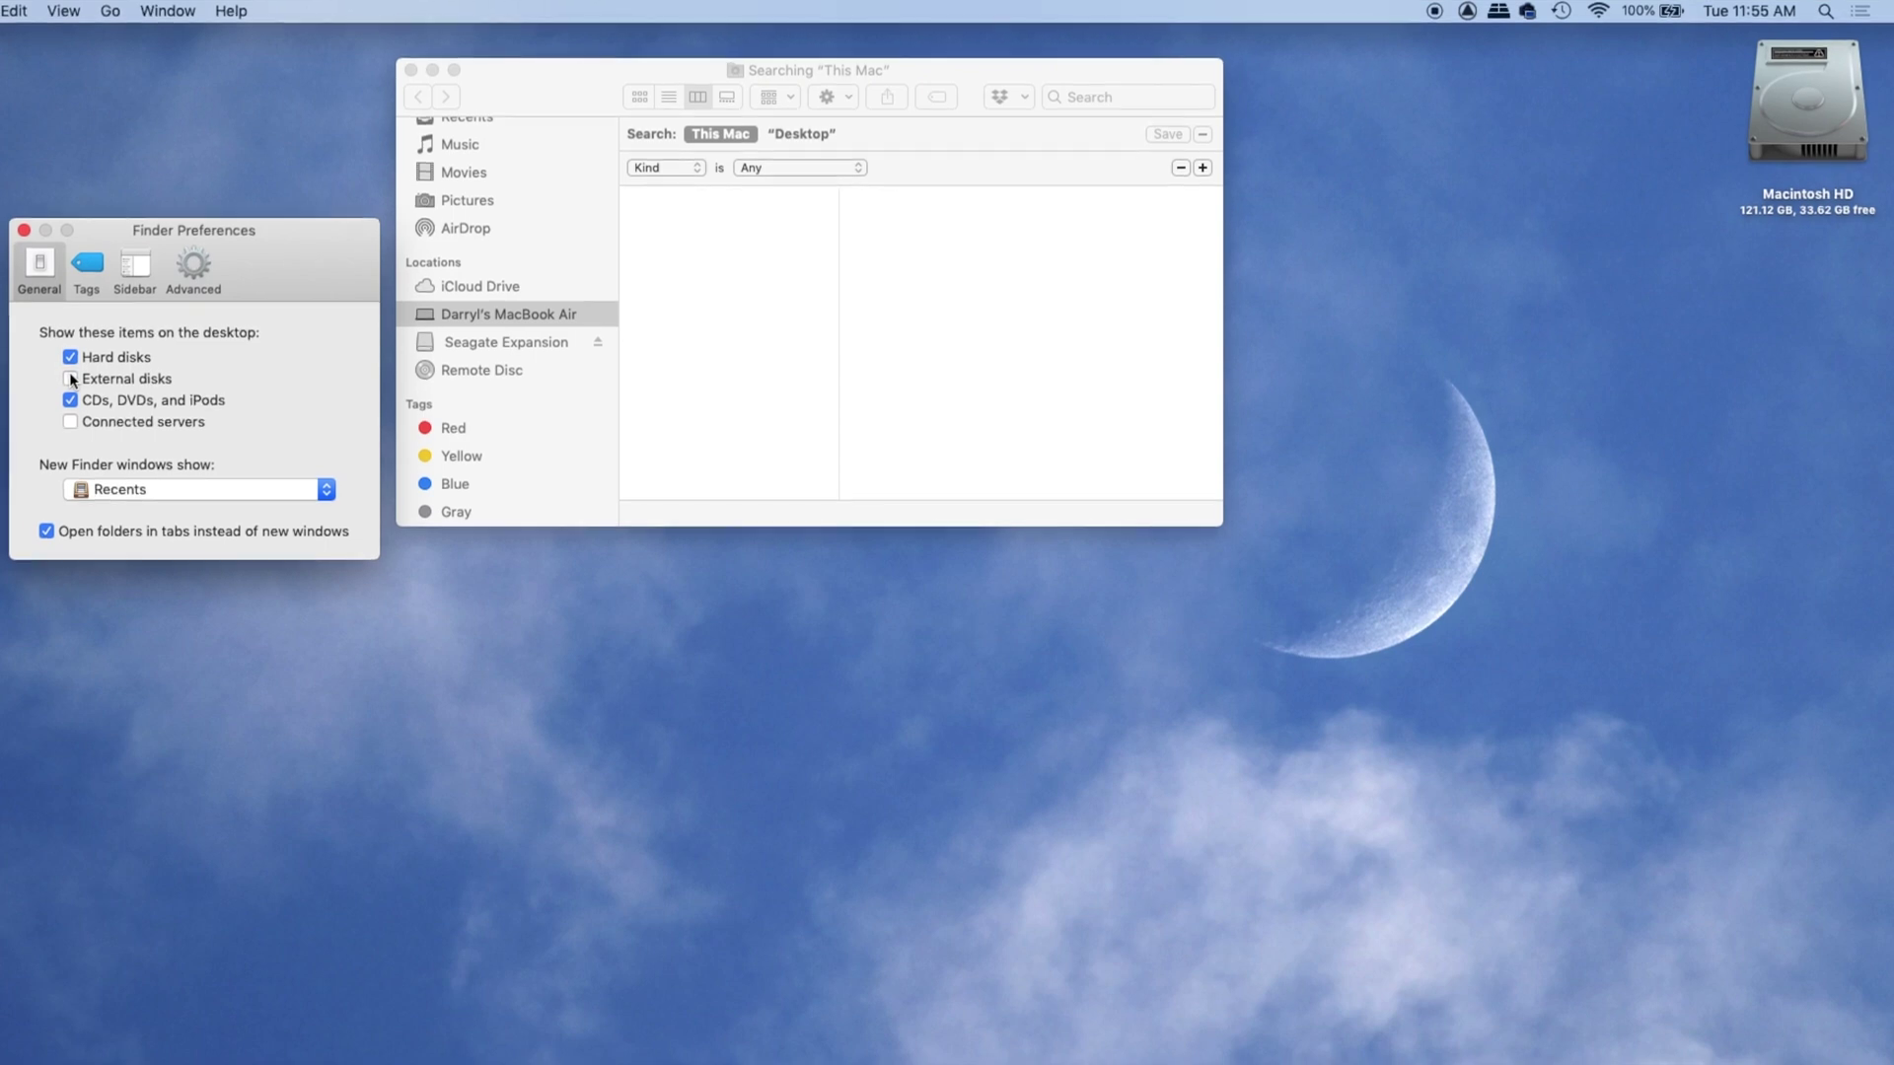
{"action": "left_click", "coordinate": [70, 378]}
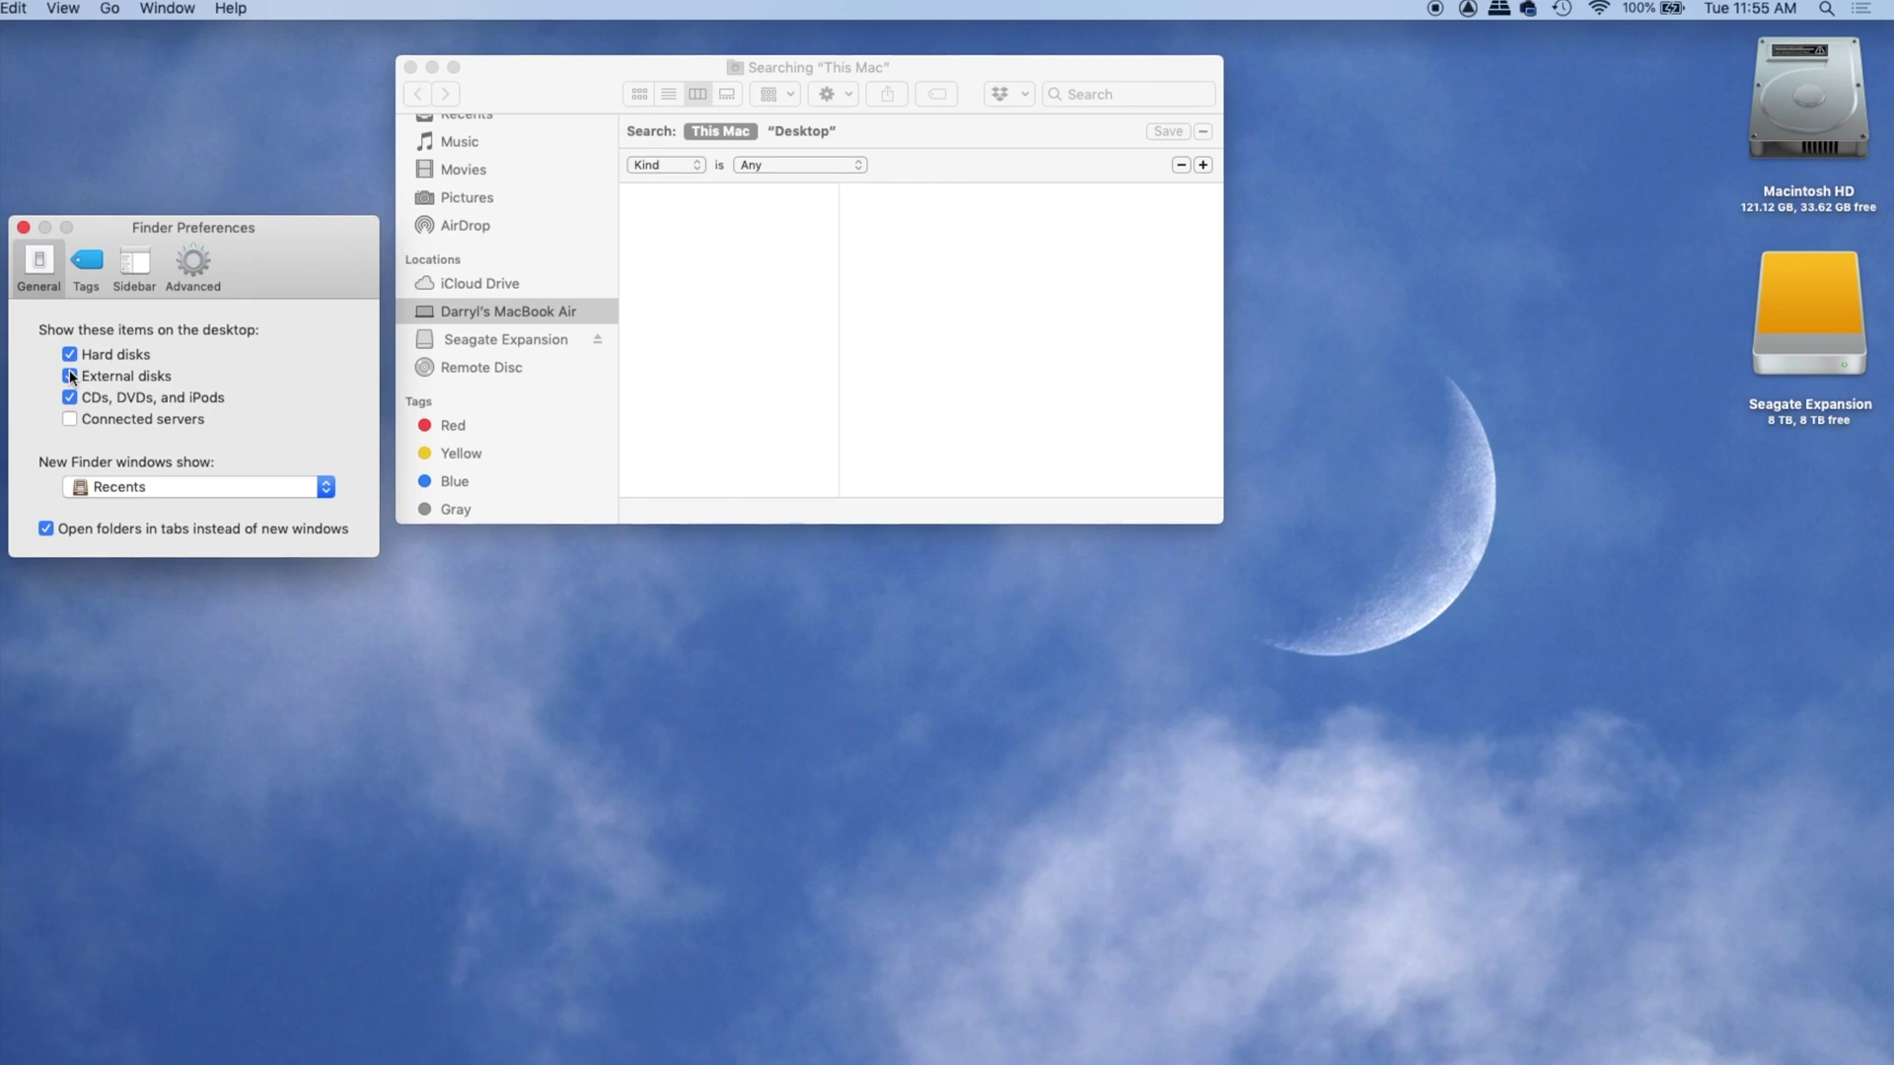
{"action": "left_click", "coordinate": [69, 375]}
{"action": "left_click", "coordinate": [69, 375]}
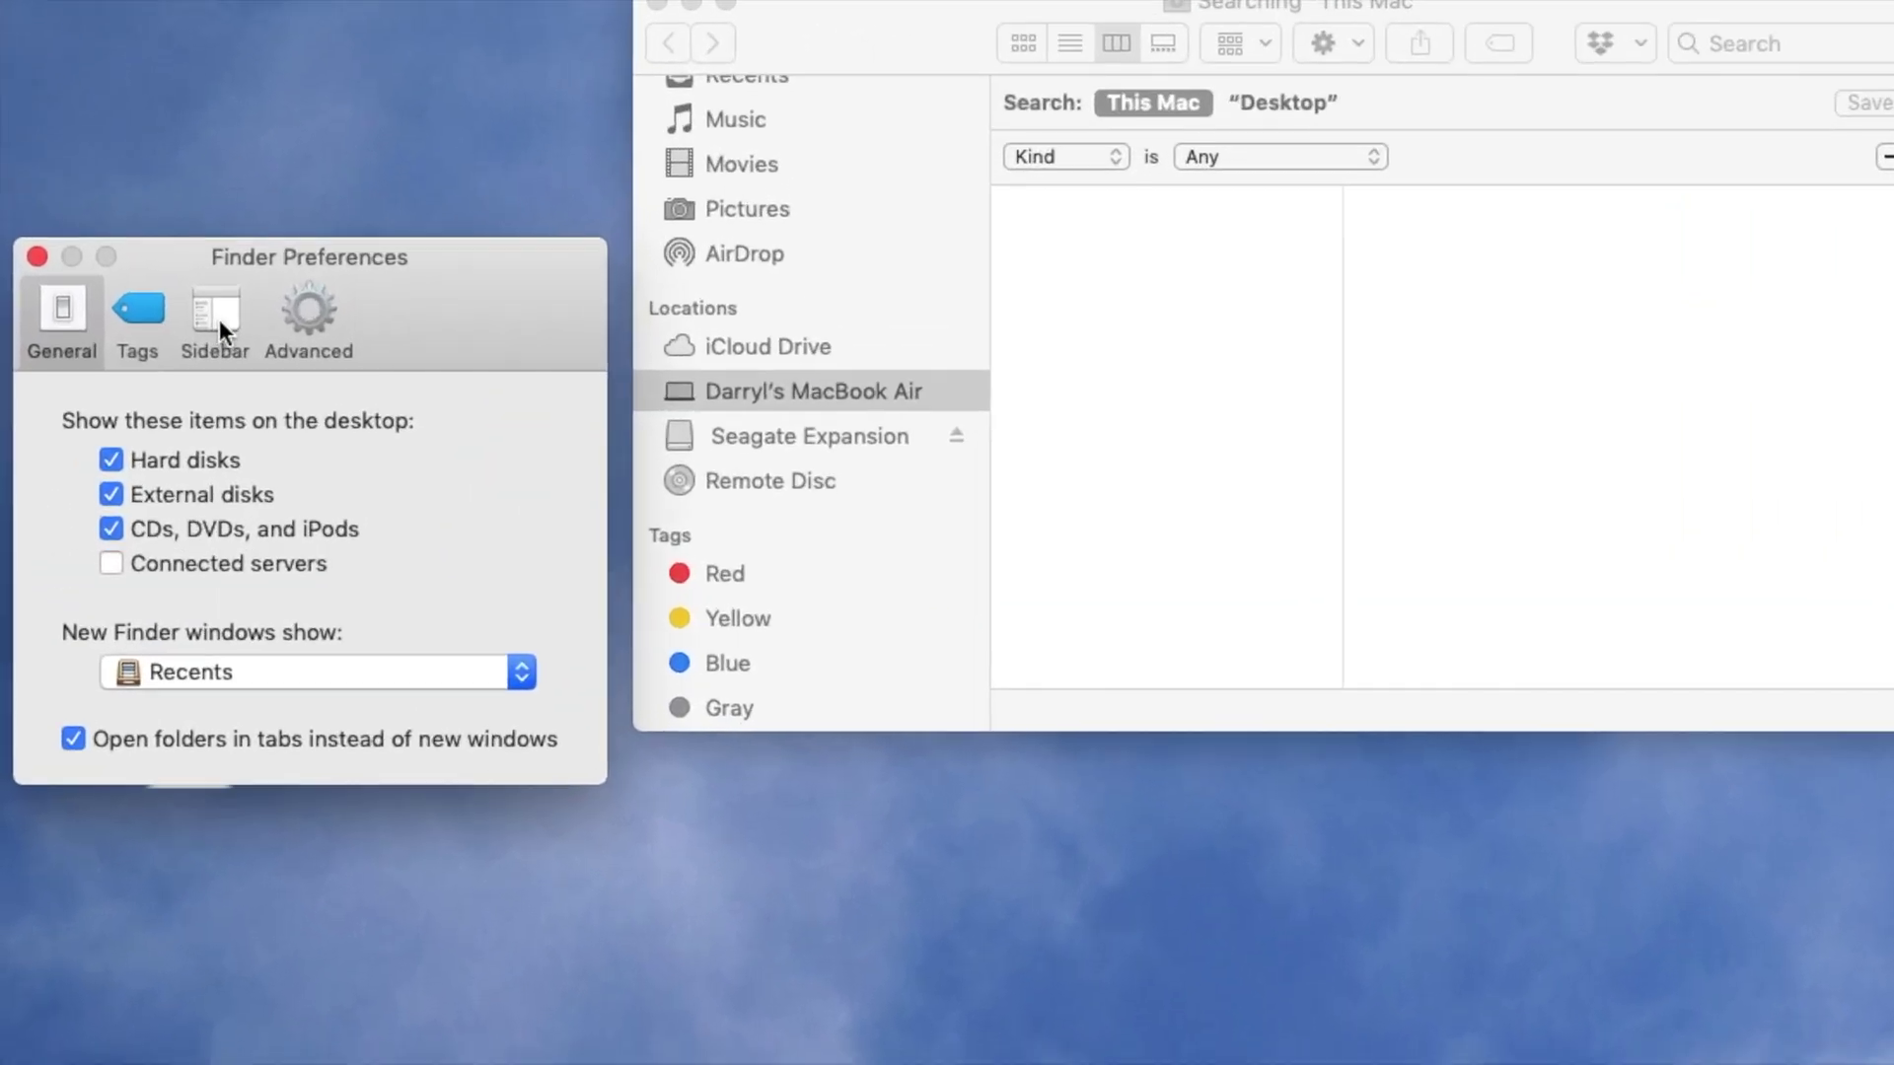
Keep External disks enabled in the Finder sidebar settings.
{"action": "left_click", "coordinate": [217, 318]}
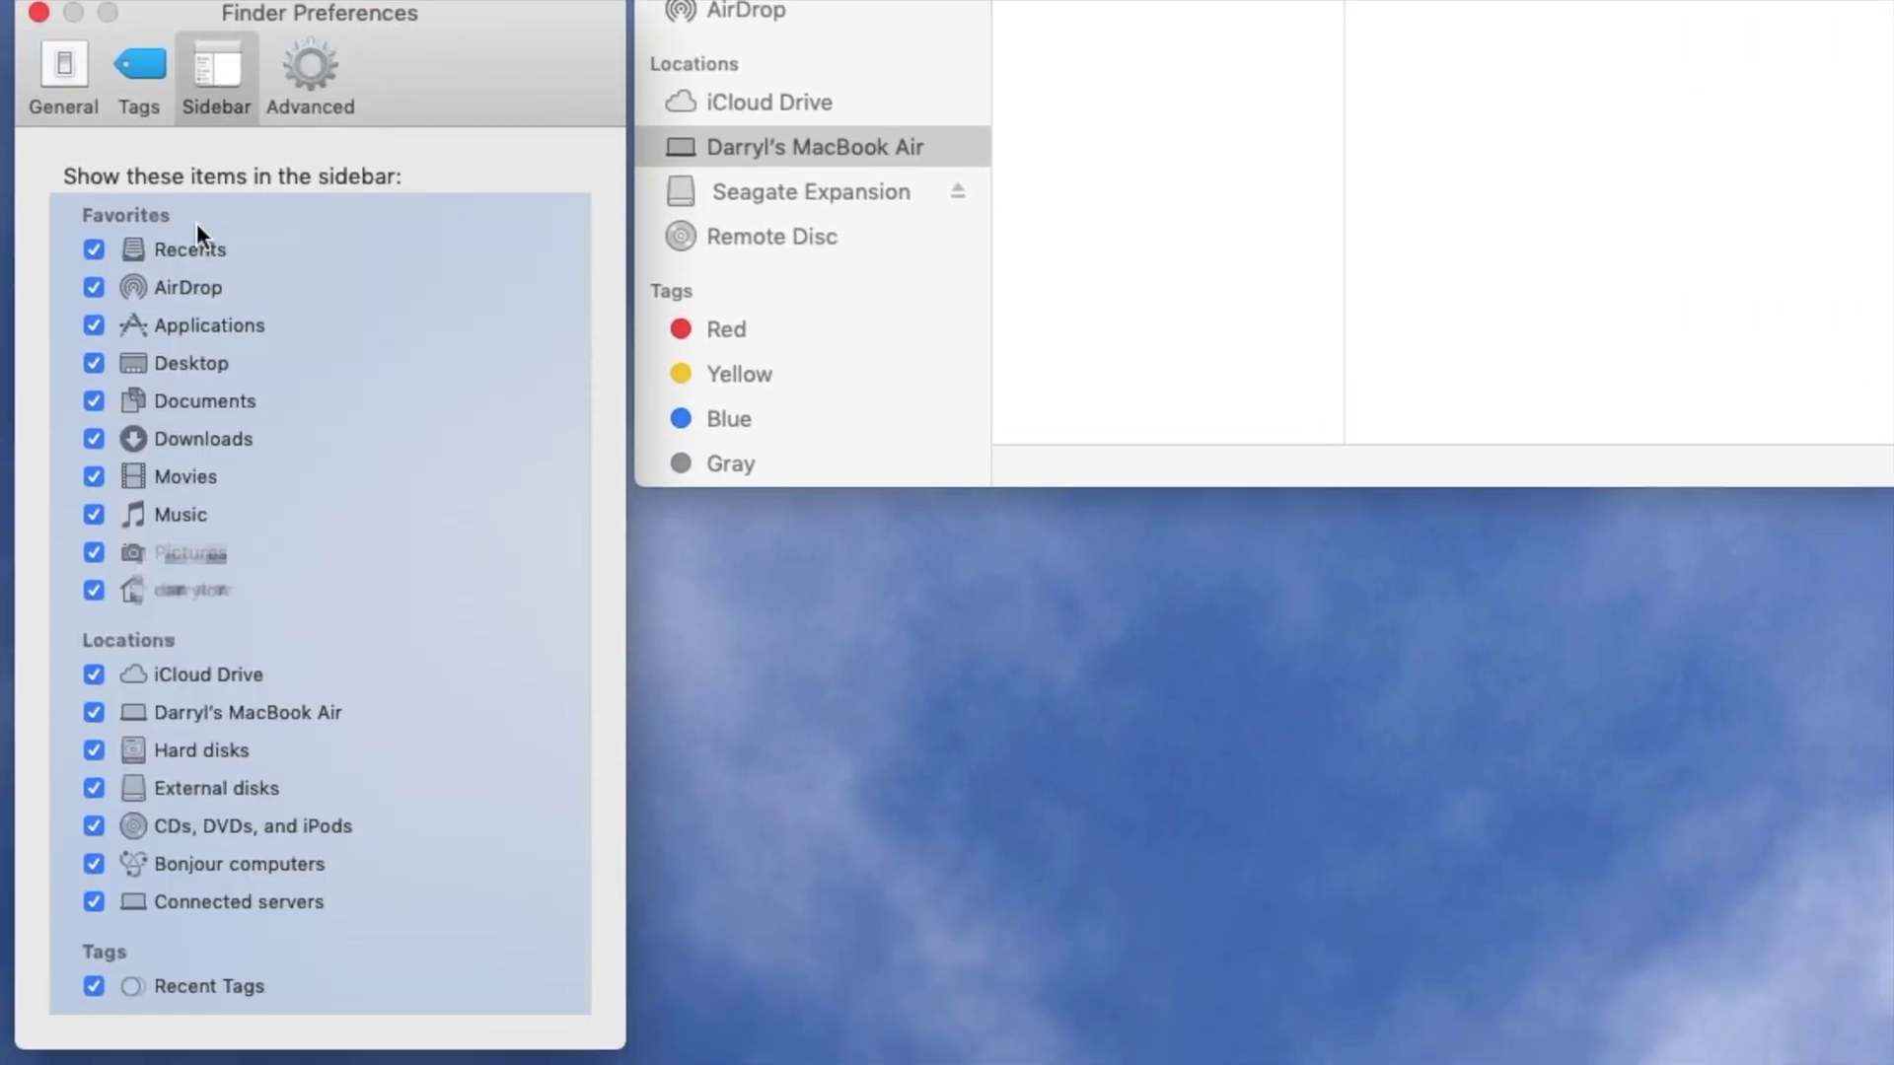
{"action": "left_click", "coordinate": [93, 789]}
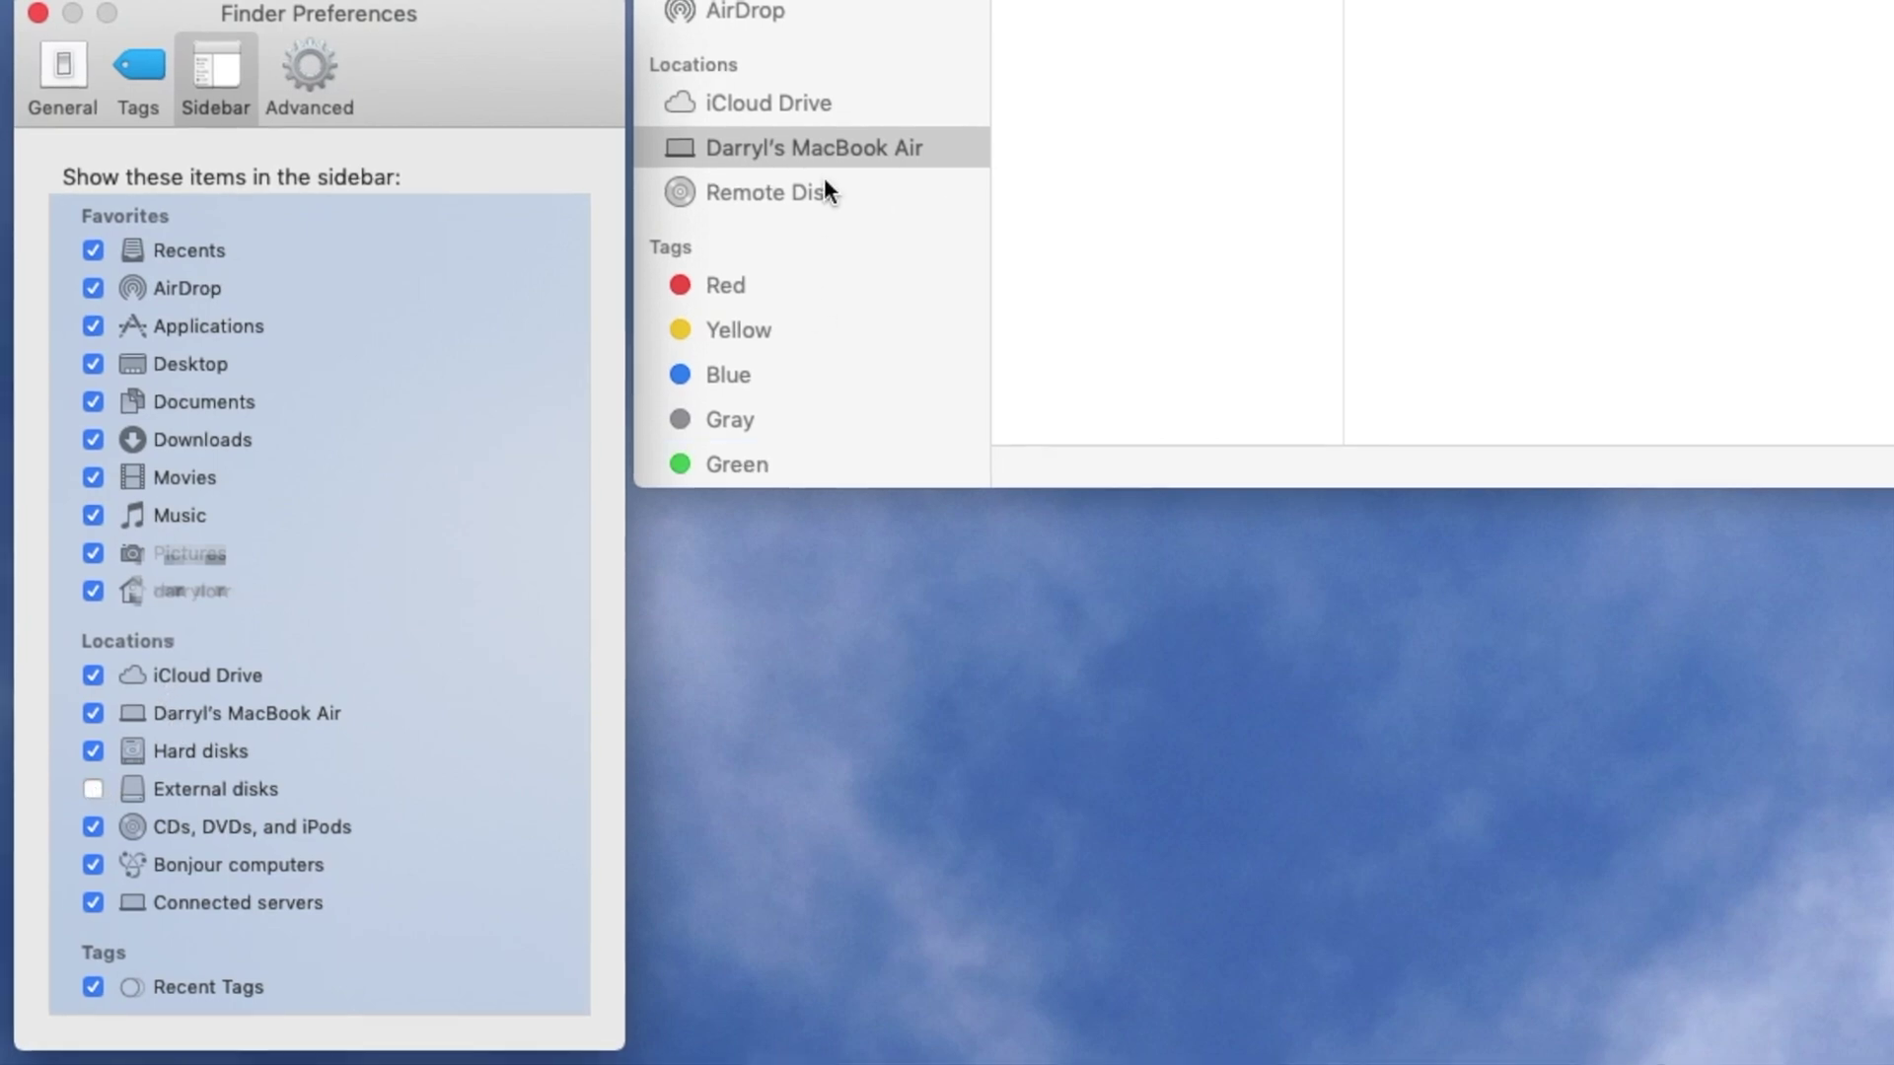
{"action": "left_click", "coordinate": [92, 788]}
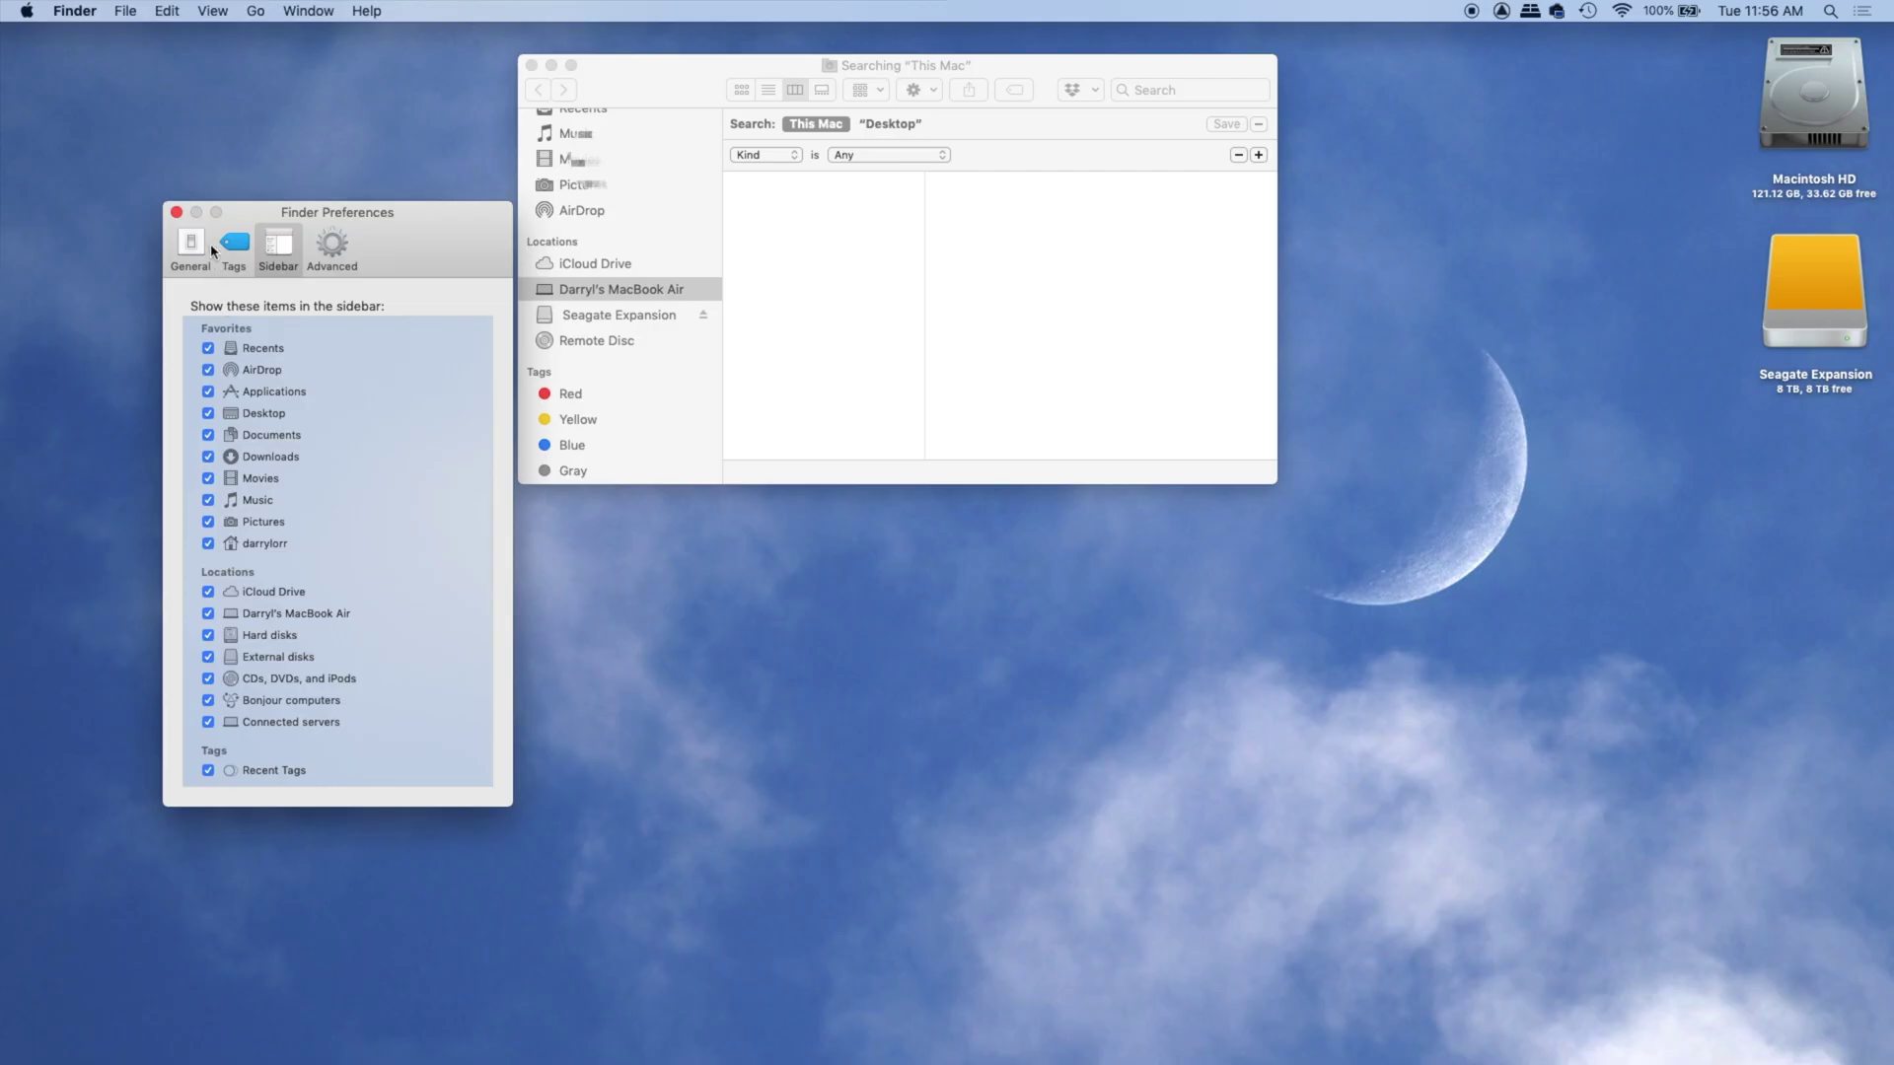
Launch Disk Utility from Applications > Utilities, then quit it.
{"action": "left_click", "coordinate": [176, 211]}
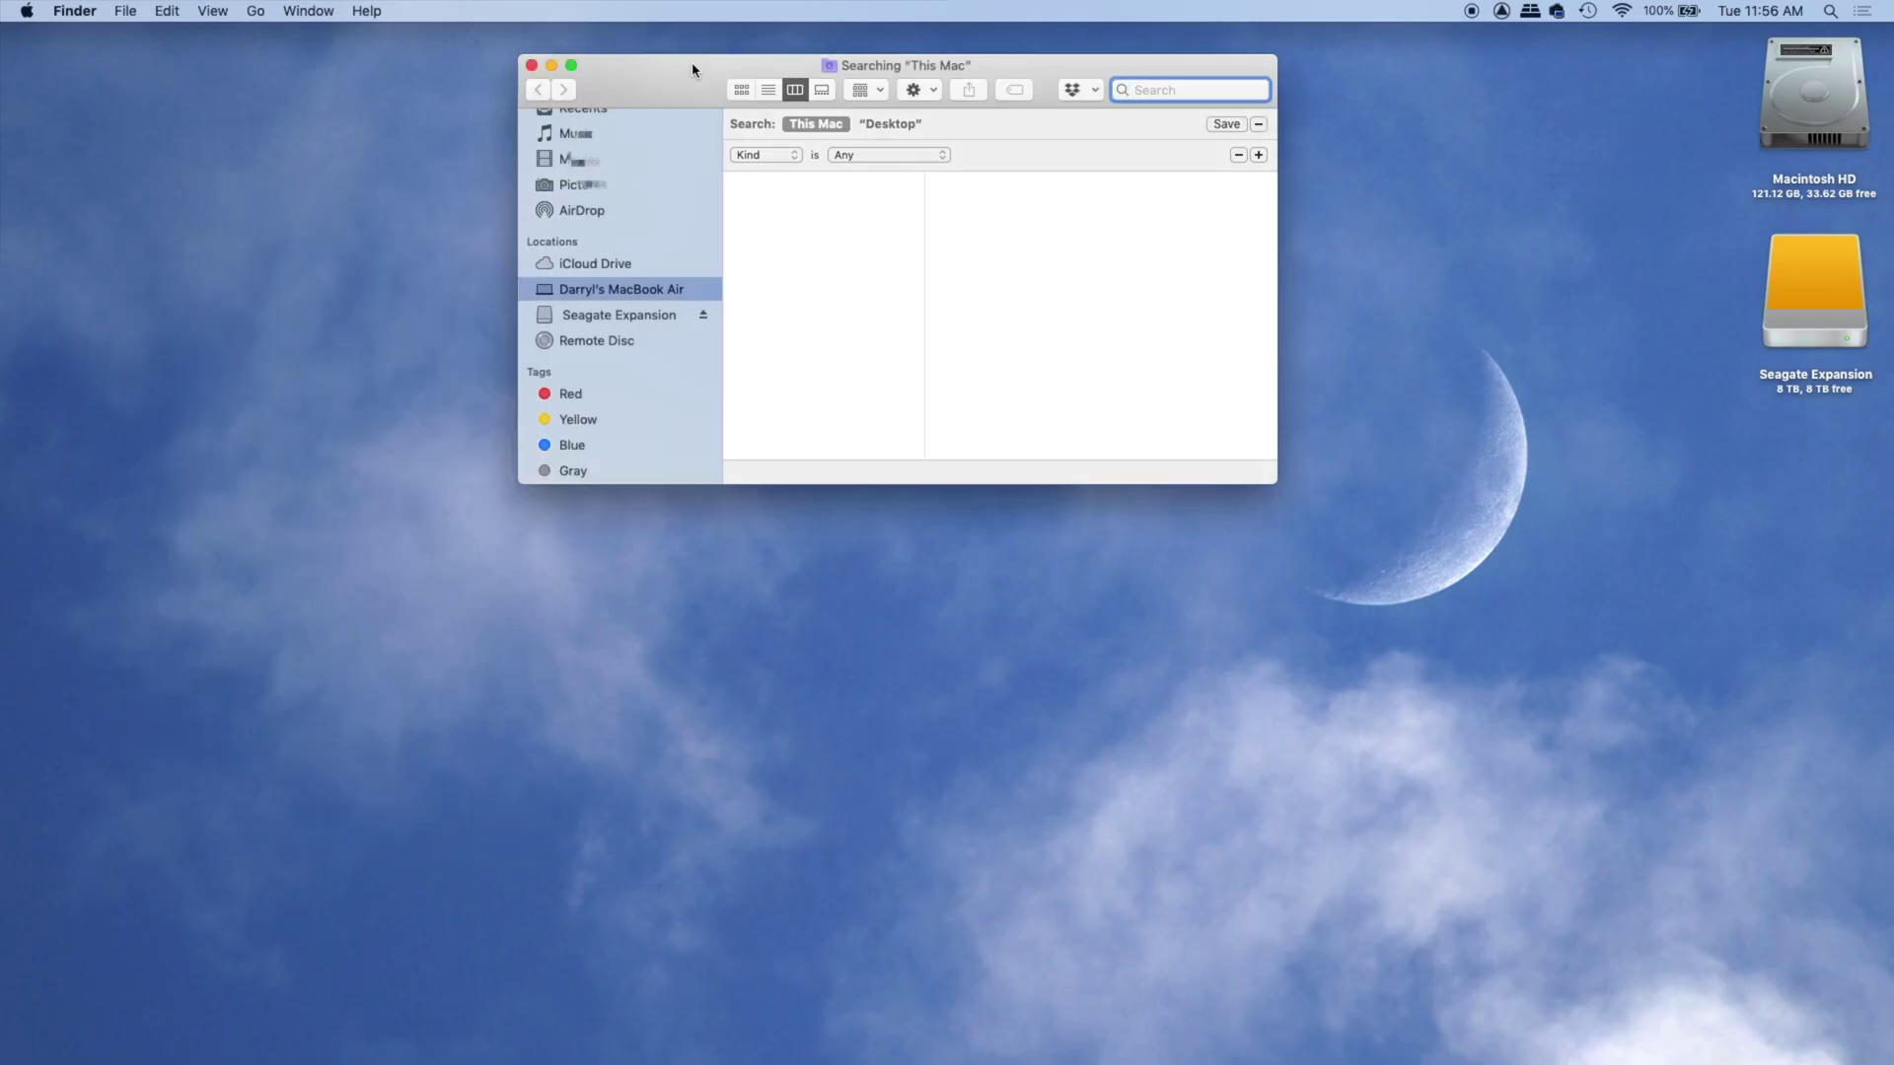
{"action": "left_click_drag", "start_coordinate": [687, 79], "coordinate": [697, 71]}
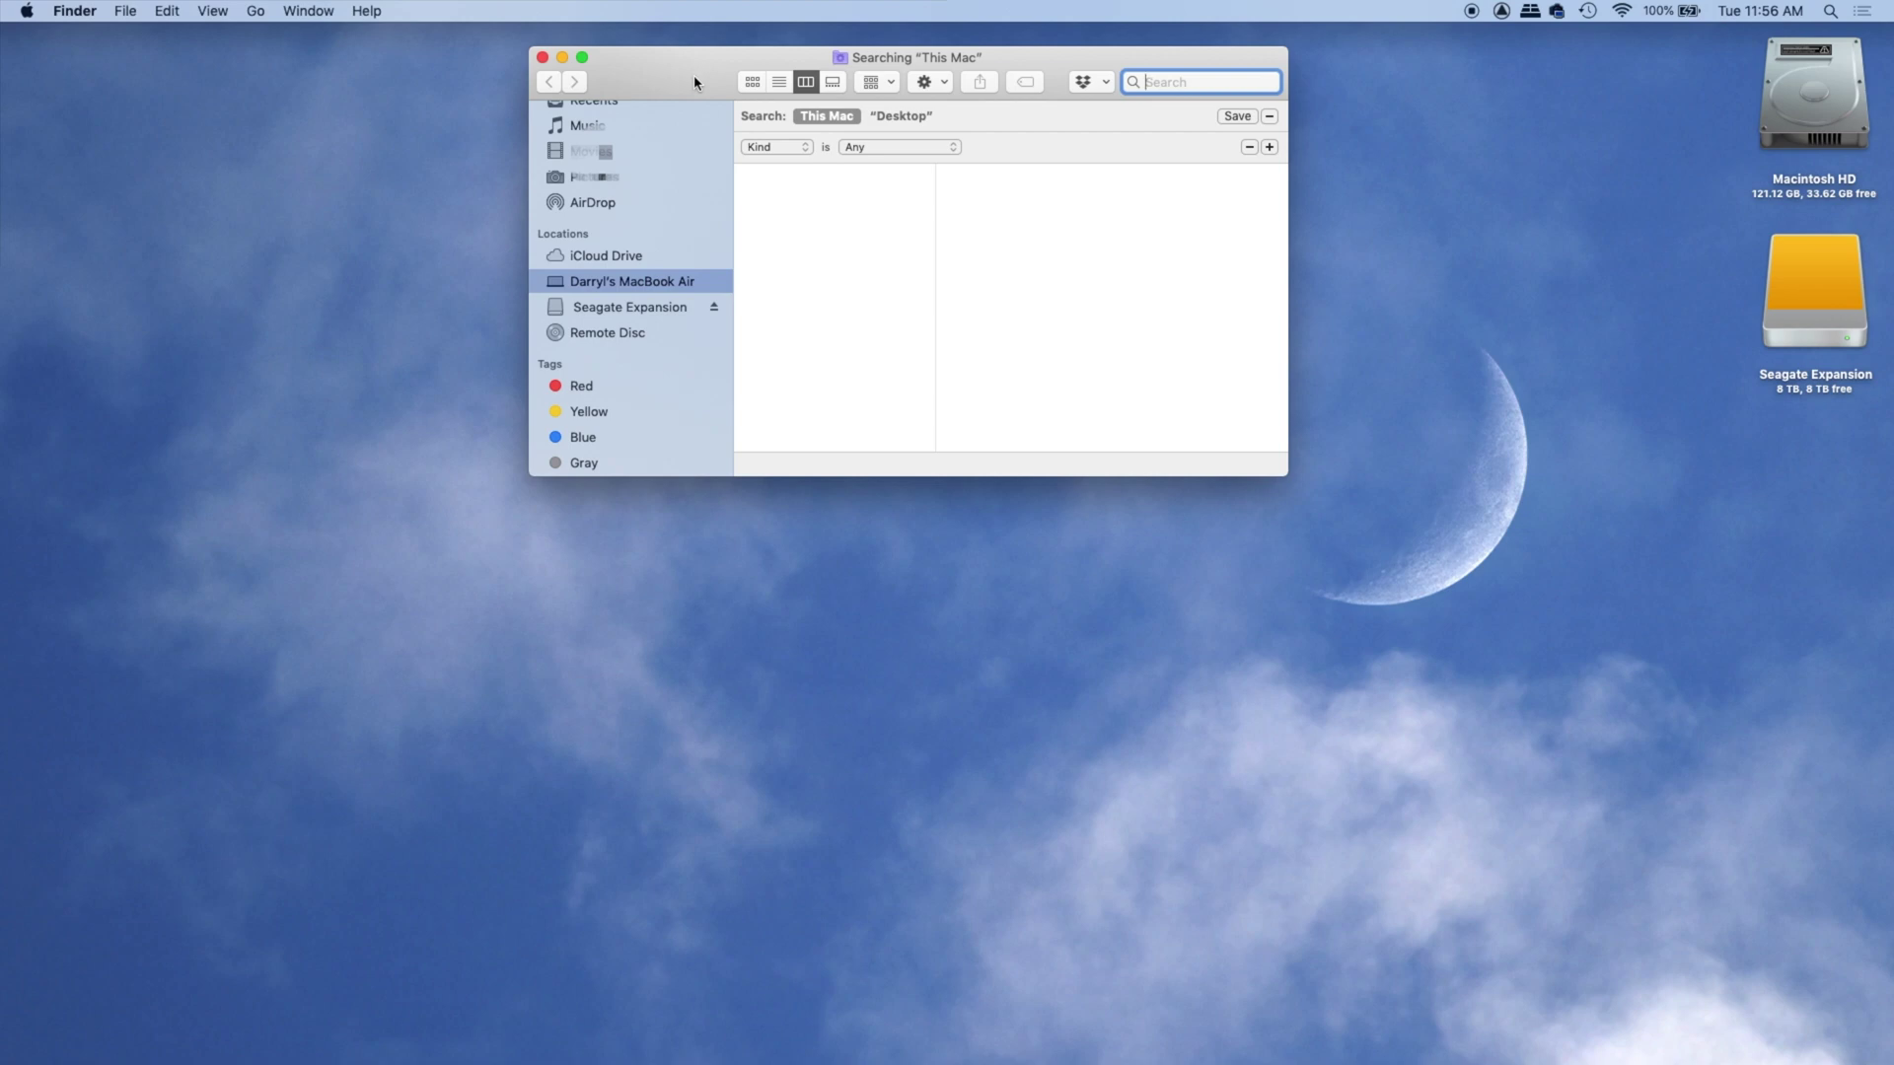
{"action": "scroll", "coordinate": [691, 232], "scroll_direction": "up", "scroll_amount": 5}
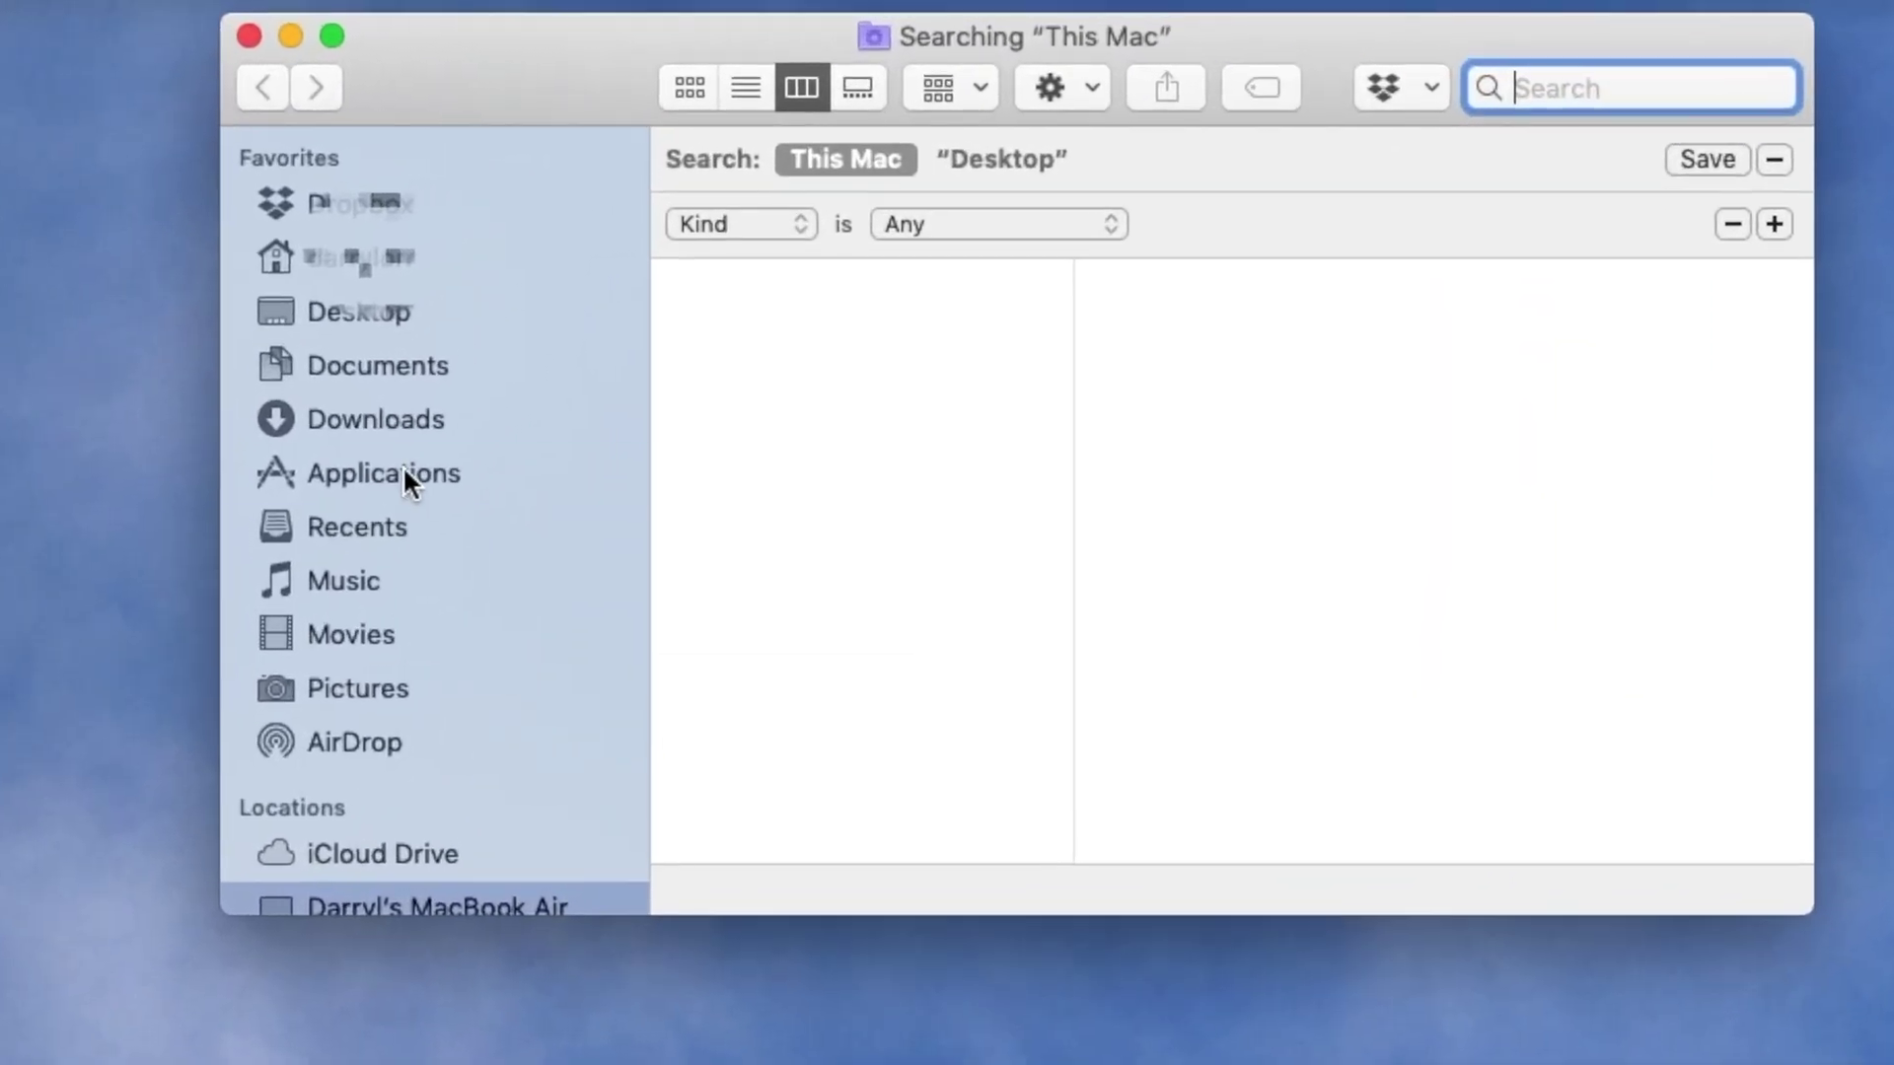
{"action": "left_click", "coordinate": [405, 472]}
{"action": "scroll", "coordinate": [832, 557], "scroll_direction": "down", "scroll_amount": 10}
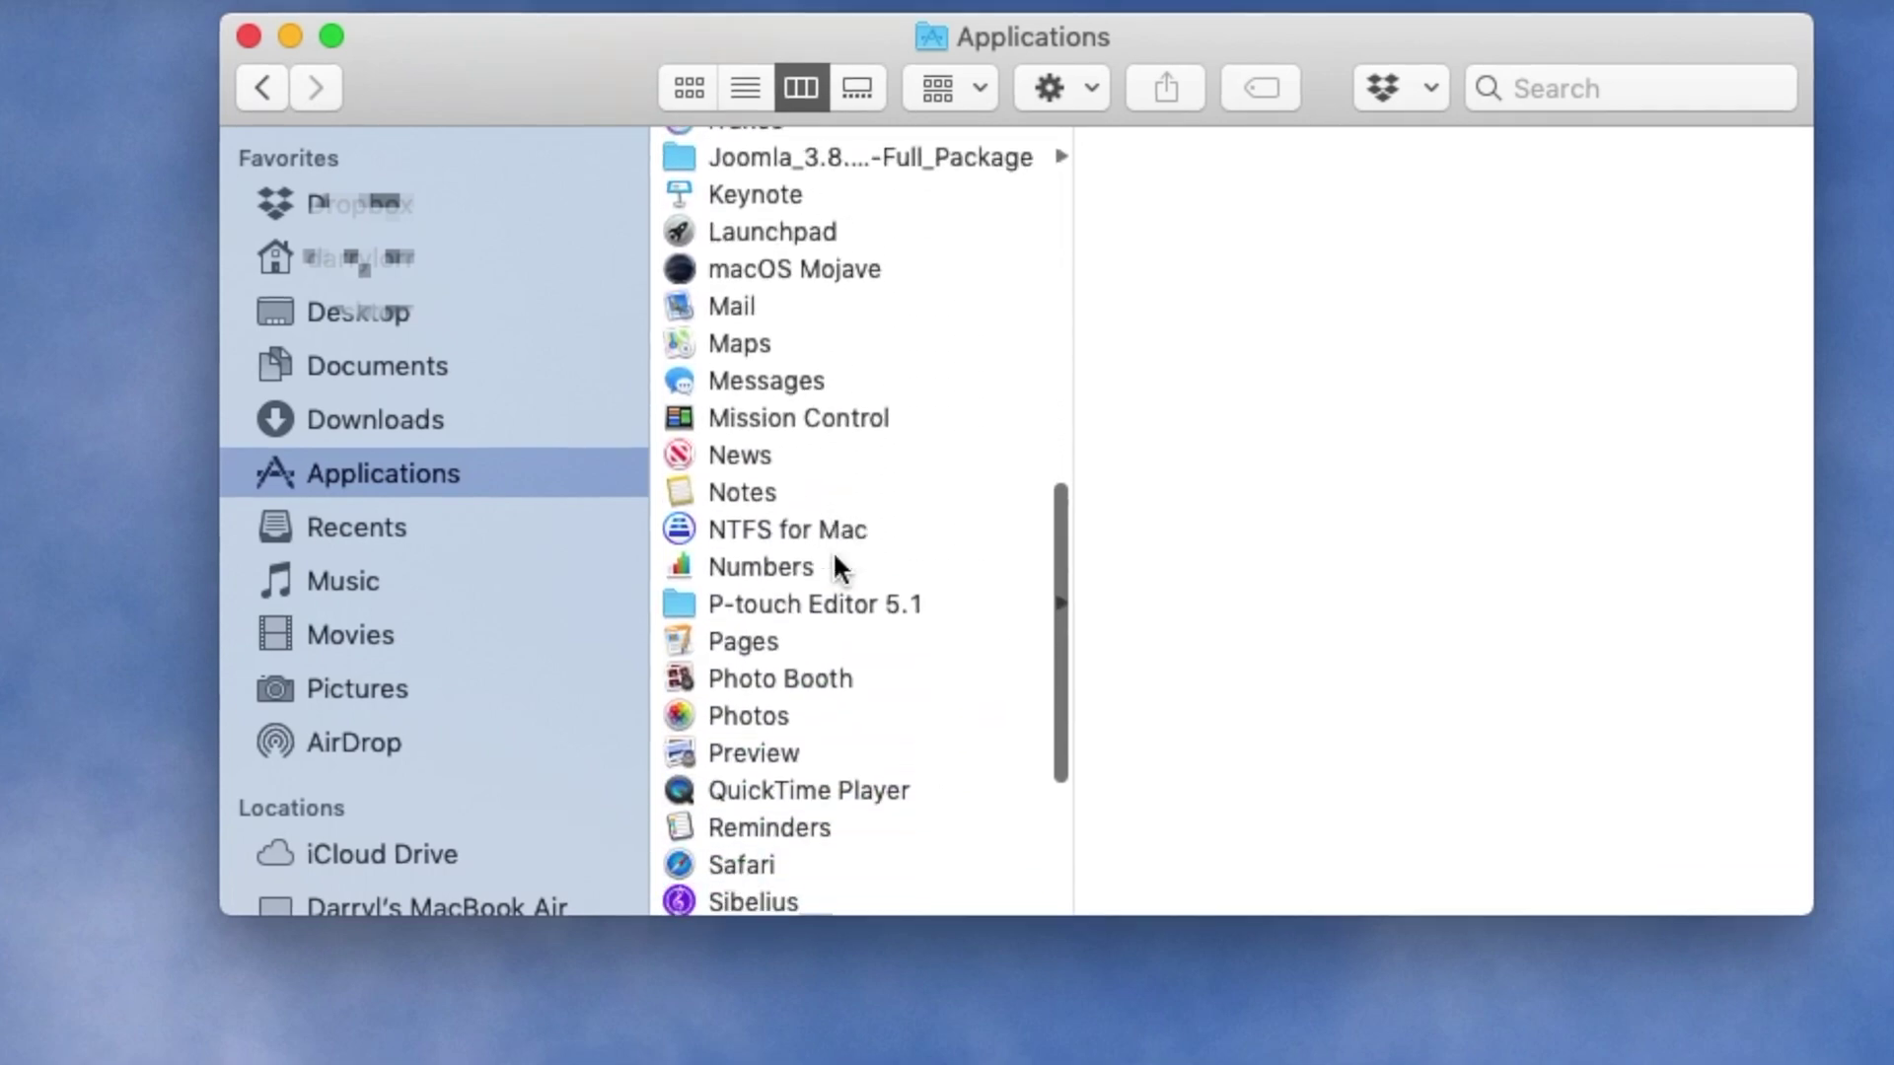
{"action": "scroll", "coordinate": [833, 551], "scroll_direction": "down", "scroll_amount": 5}
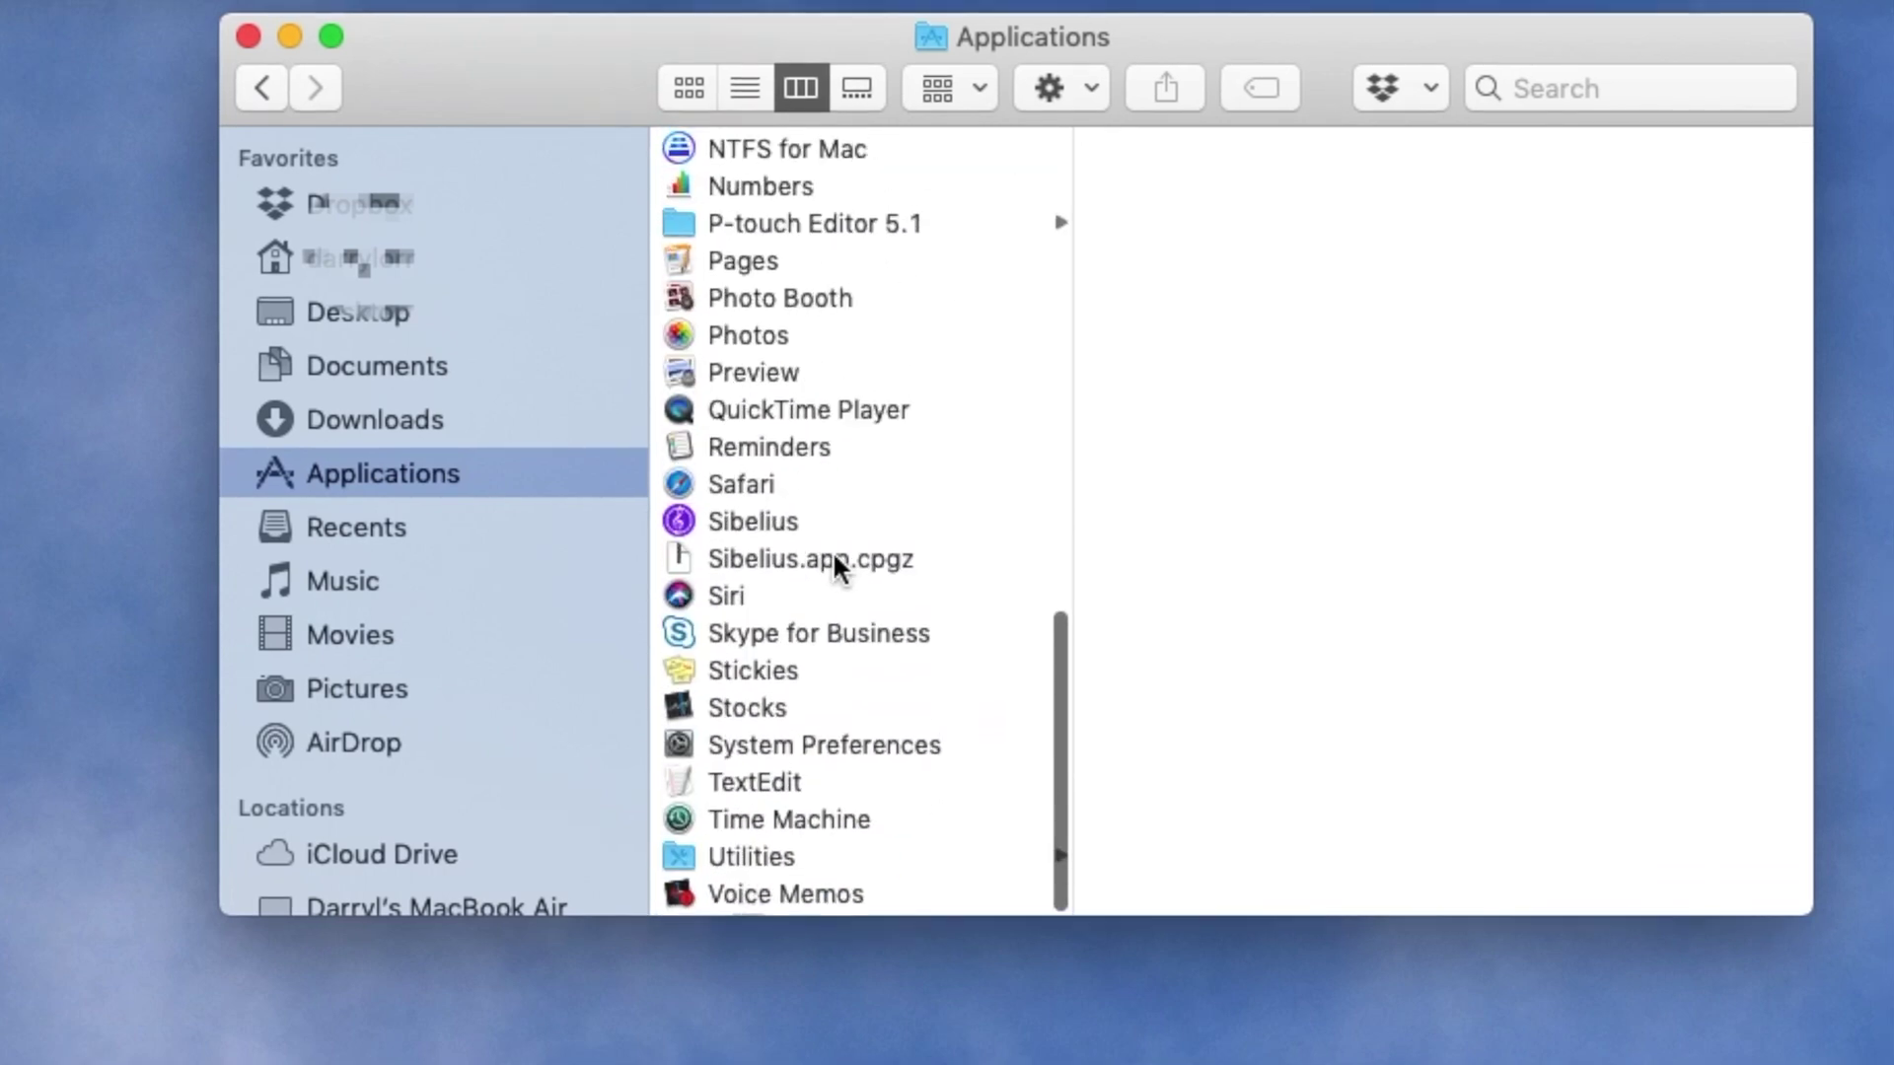
{"action": "left_click", "coordinate": [770, 856]}
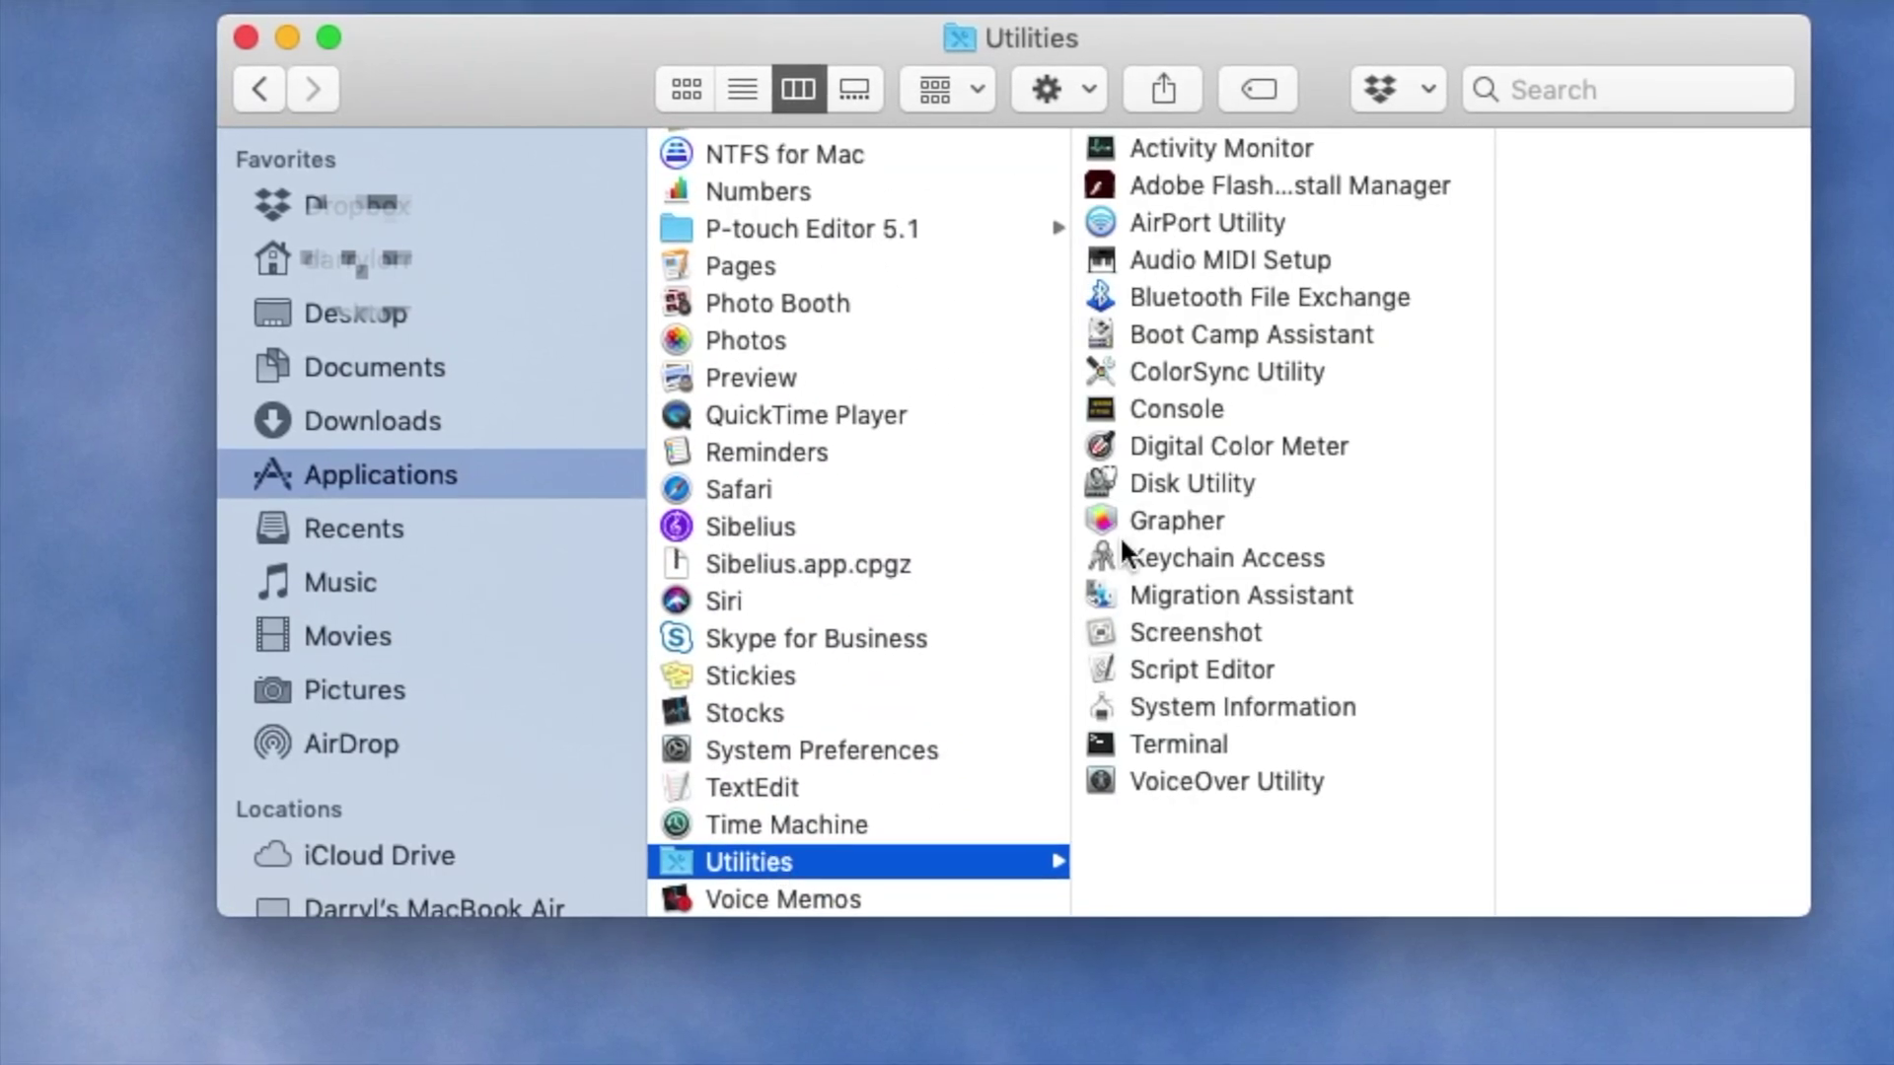
{"action": "left_click", "coordinate": [1201, 490]}
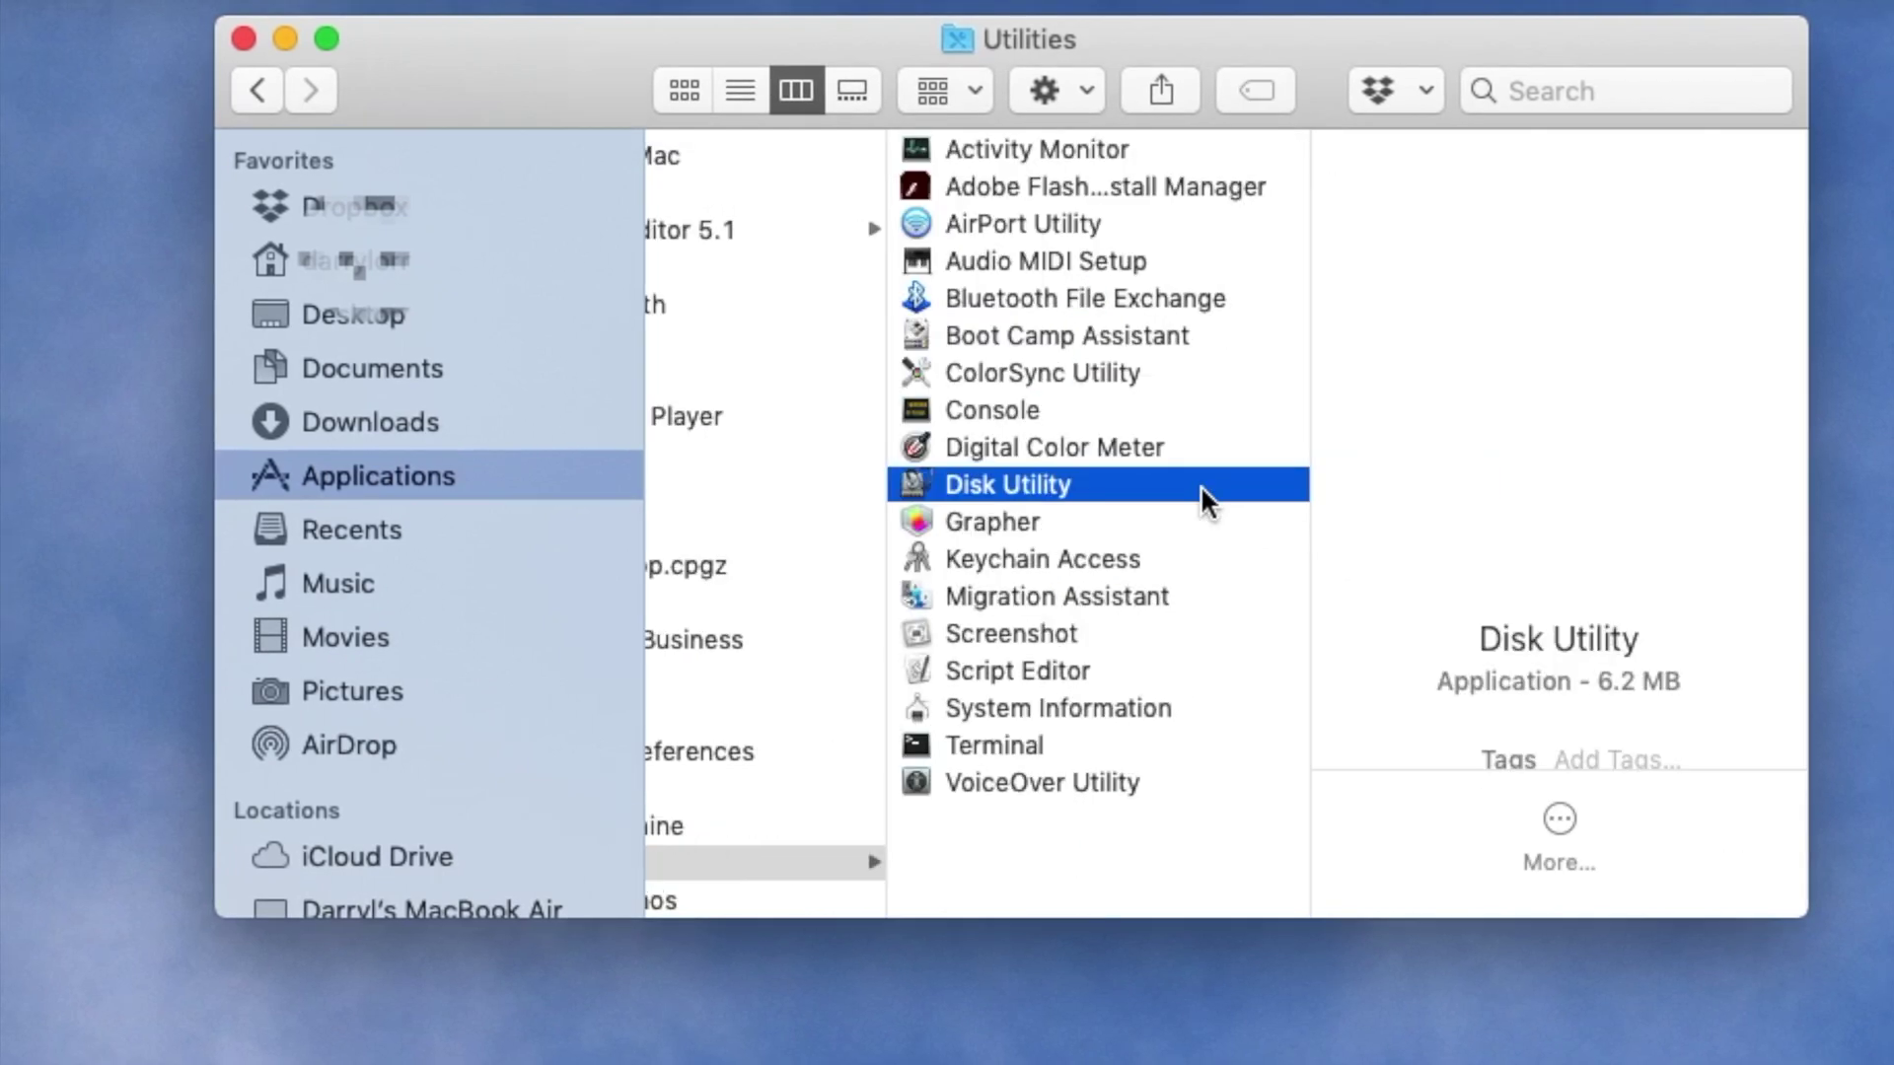
{"action": "double_click", "coordinate": [1201, 486]}
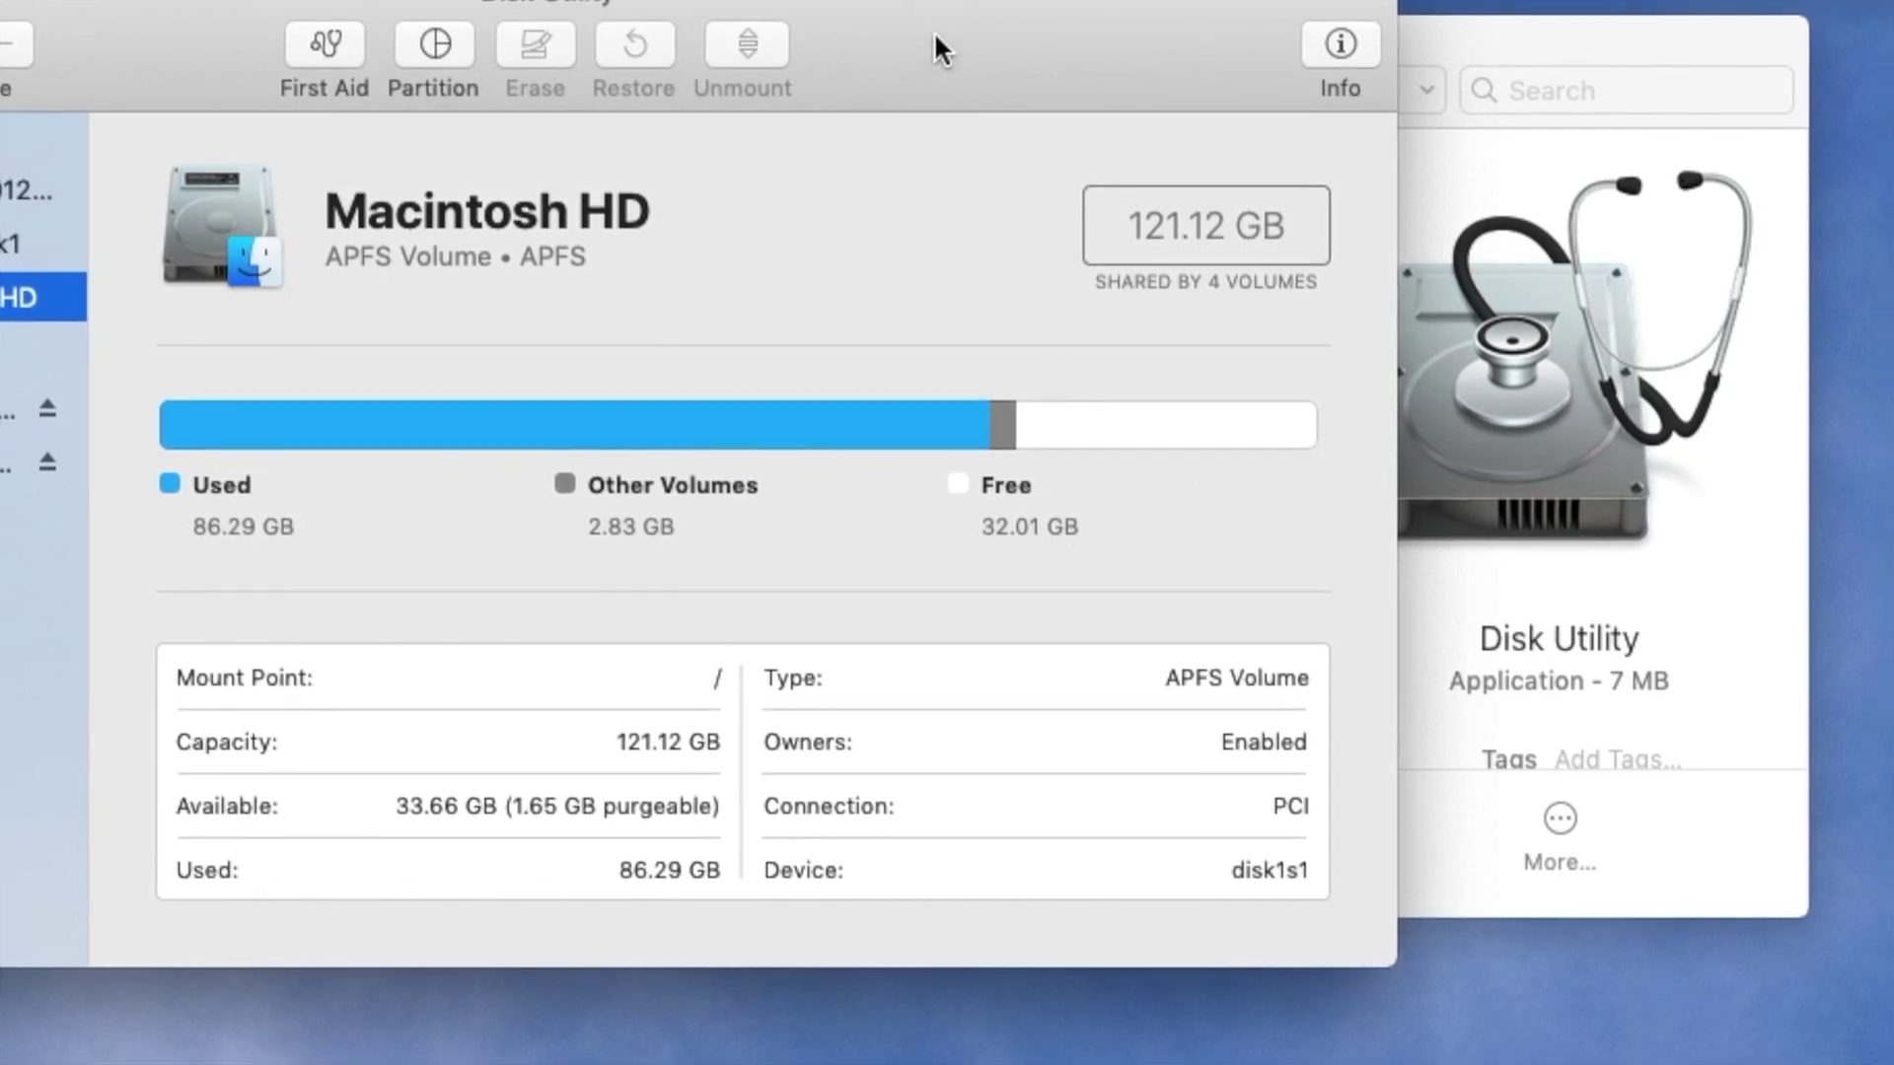
{"action": "key", "text": "super+q"}
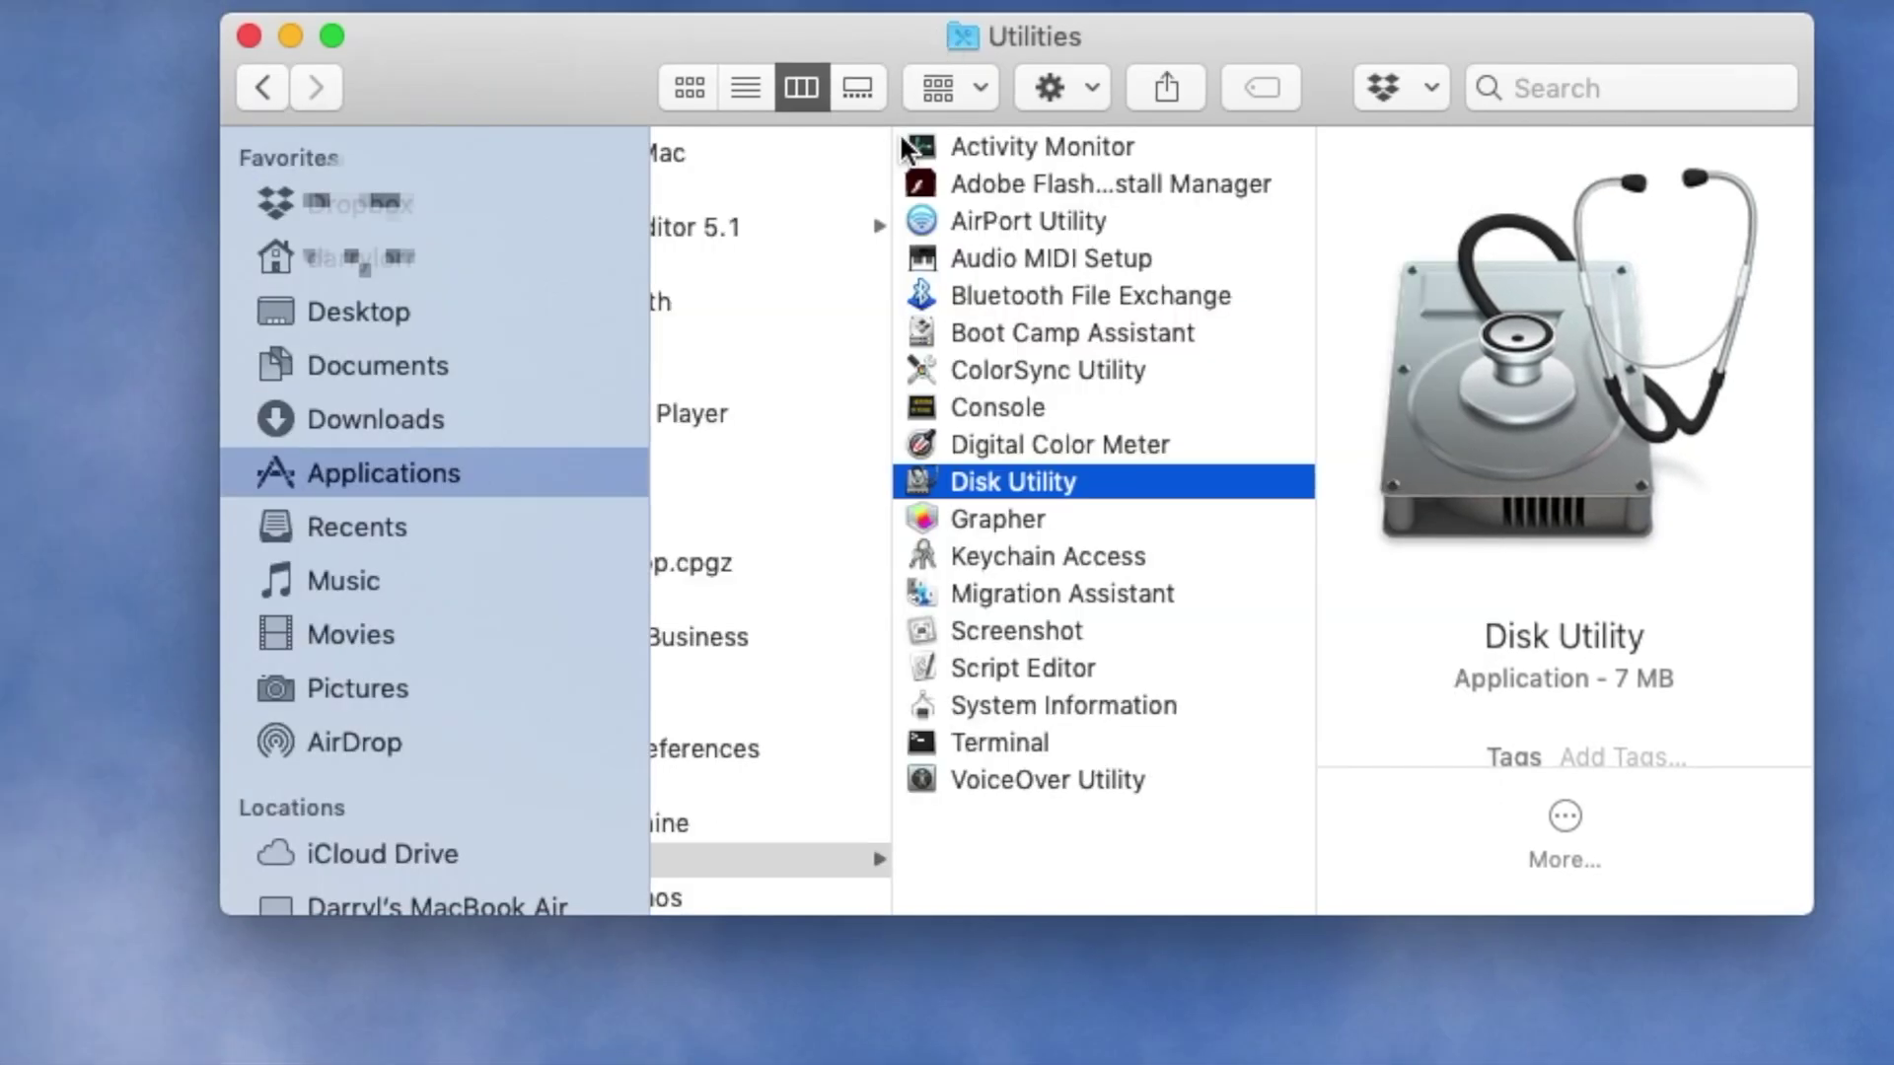
Search This Mac for 'disk utility' from the Desktop folder.
{"action": "left_click", "coordinate": [450, 312]}
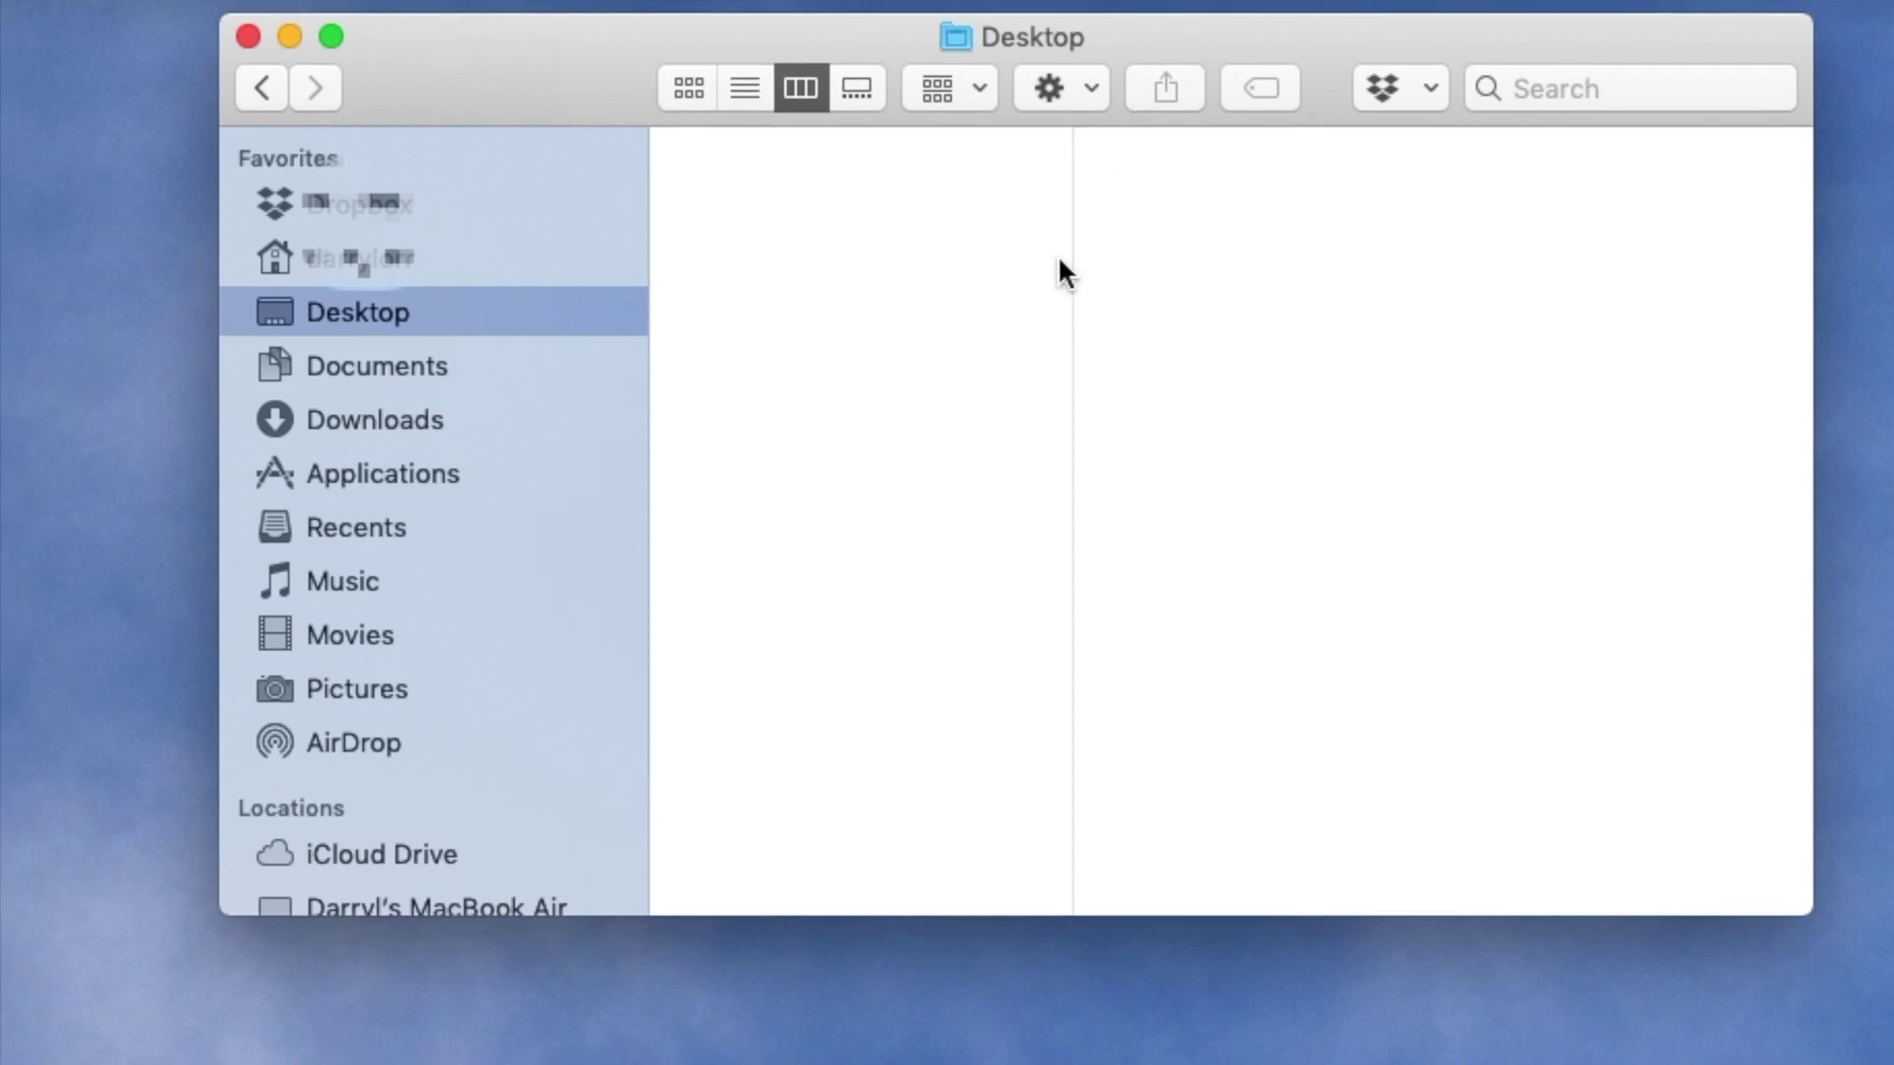
{"action": "left_click", "coordinate": [1530, 91]}
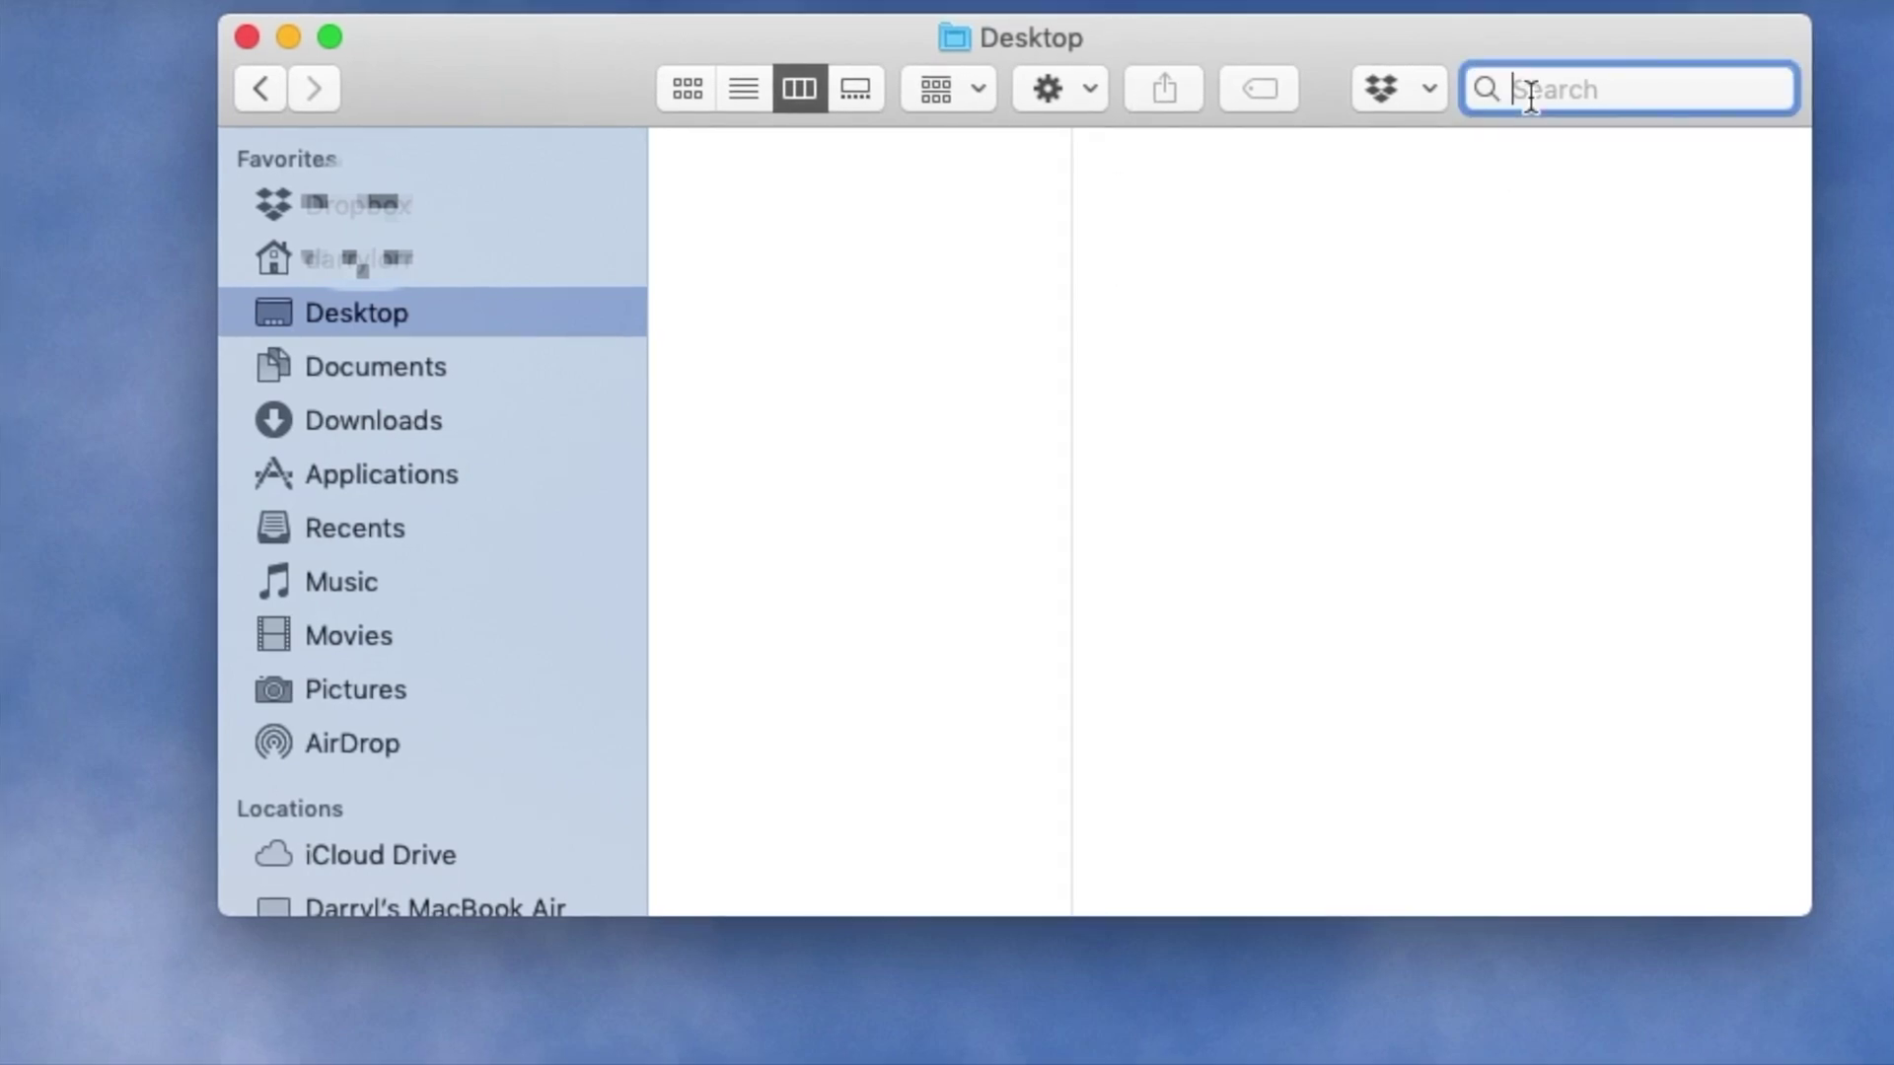
{"action": "type", "text": "disk "}
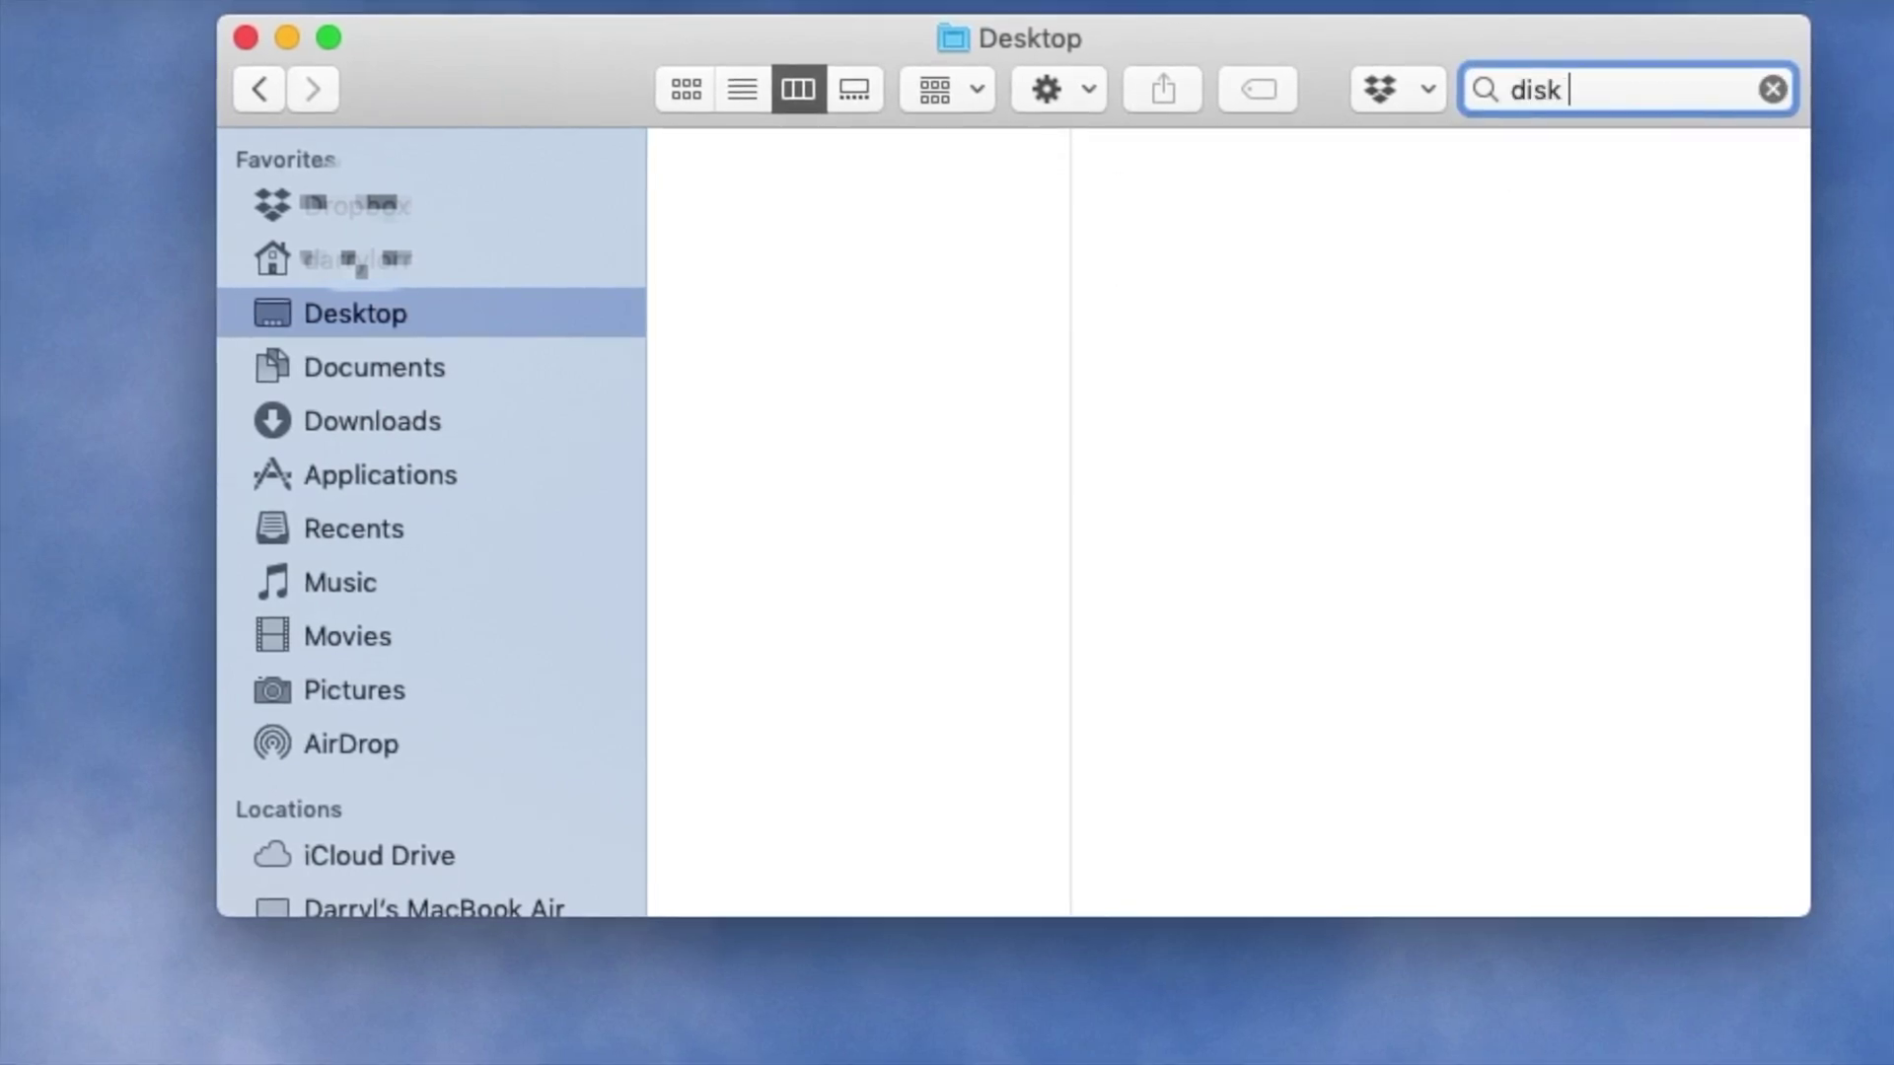
{"action": "type", "text": "utility"}
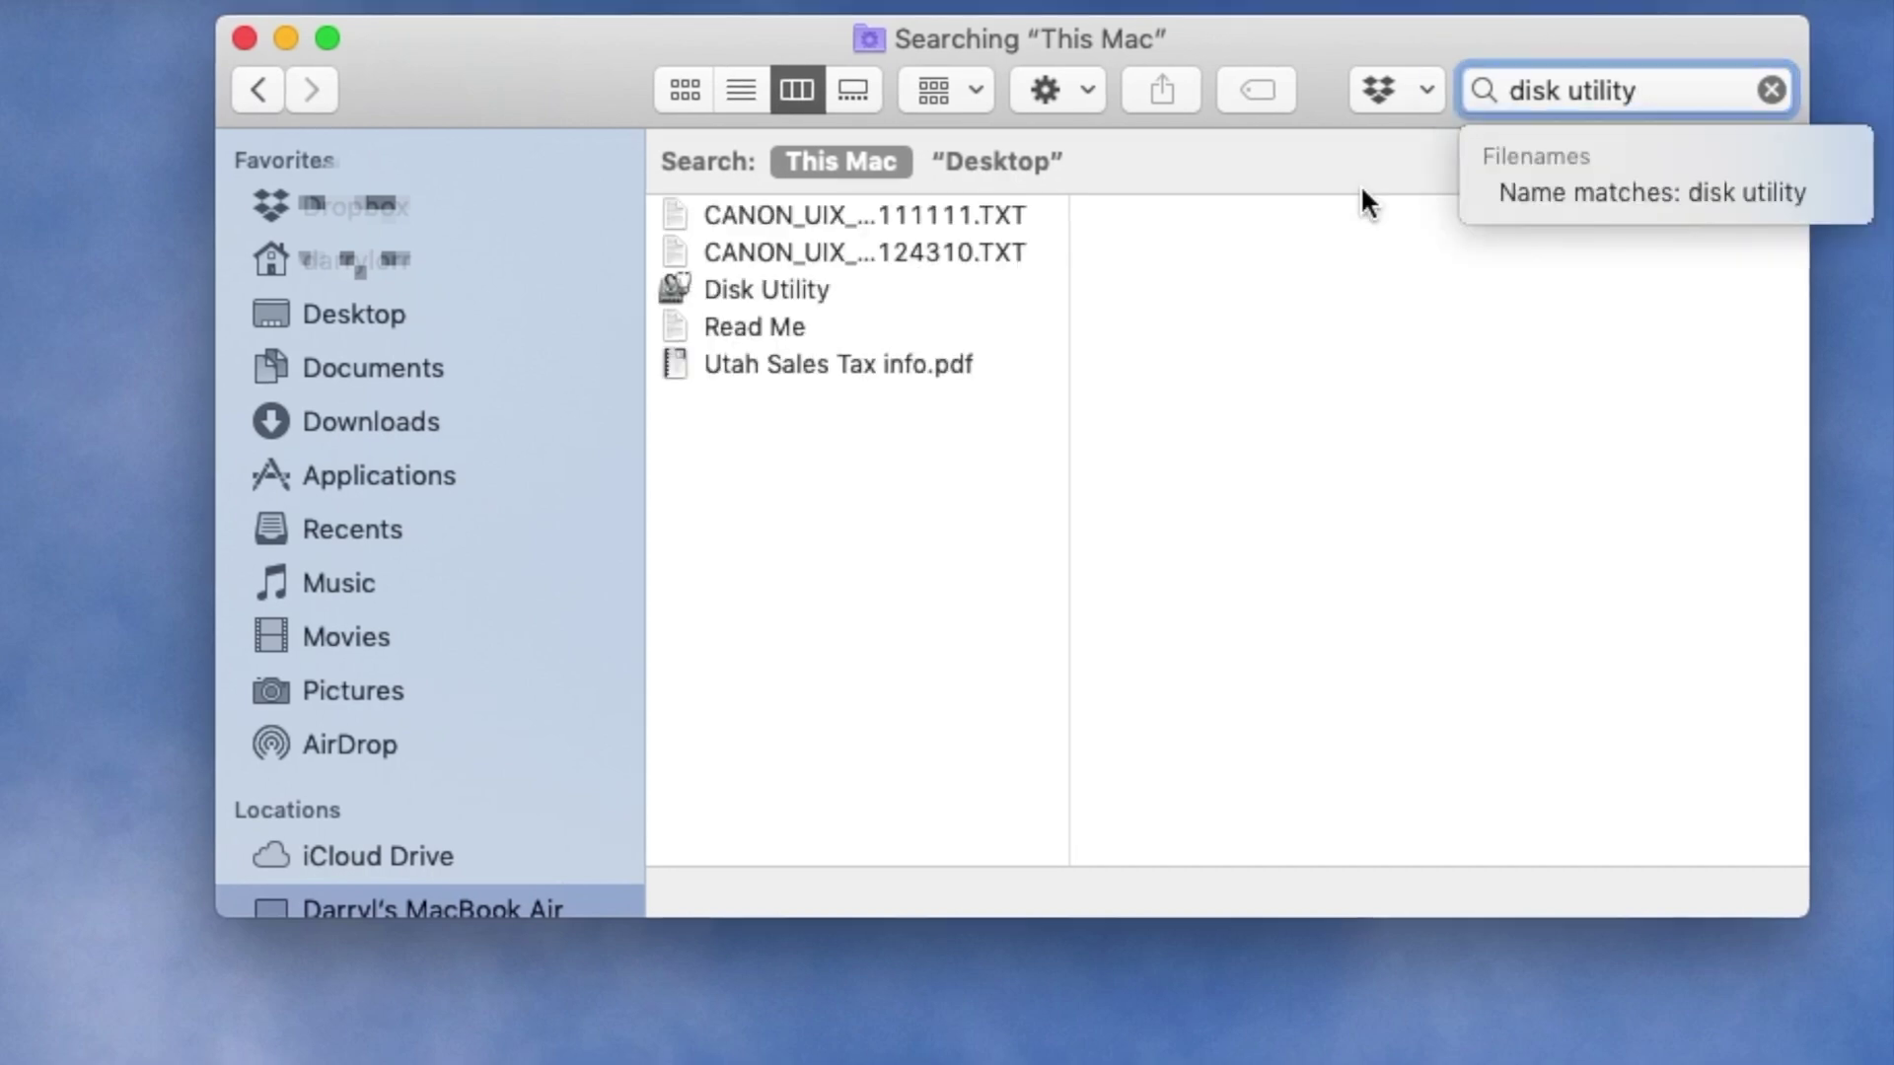
Launch Disk Utility from the results and select the Seagate Expansion HDD Media external disk.
{"action": "double_click", "coordinate": [815, 281]}
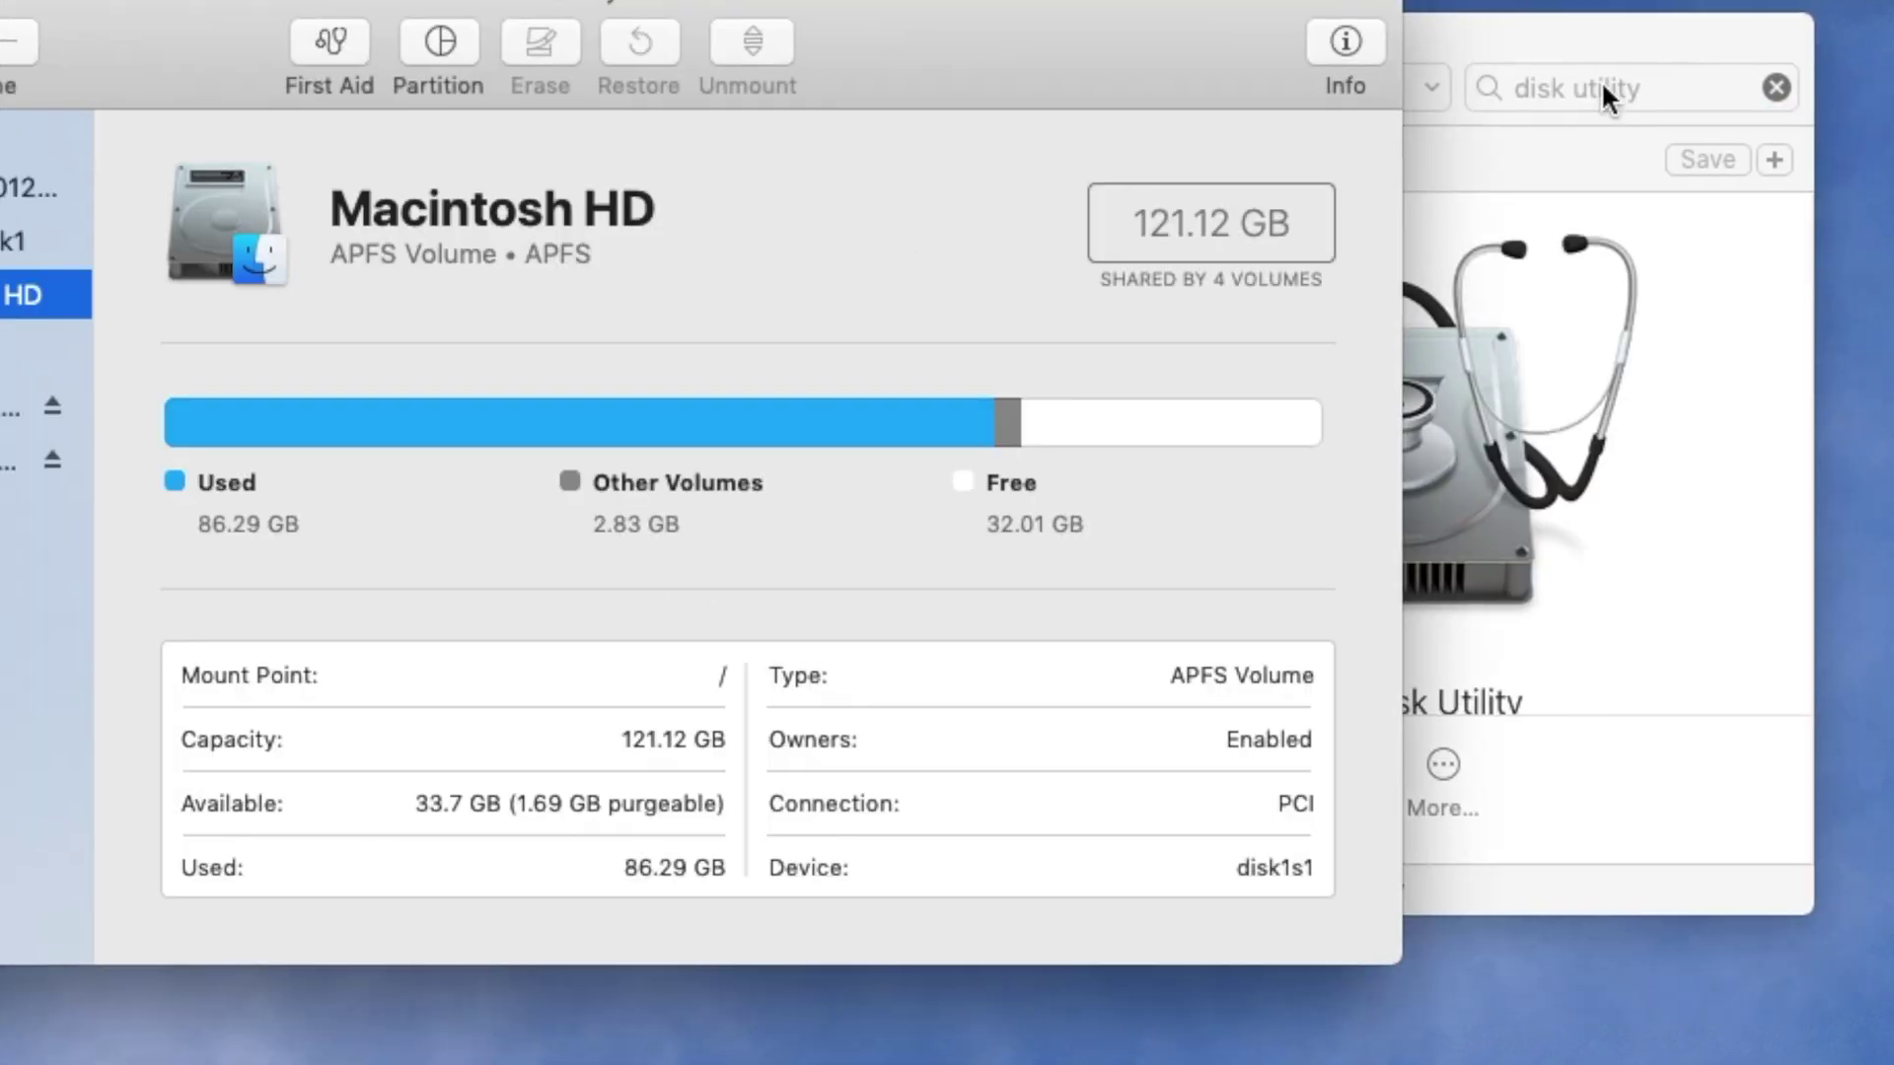
{"action": "left_click_drag", "start_coordinate": [1279, 29], "coordinate": [1657, 3]}
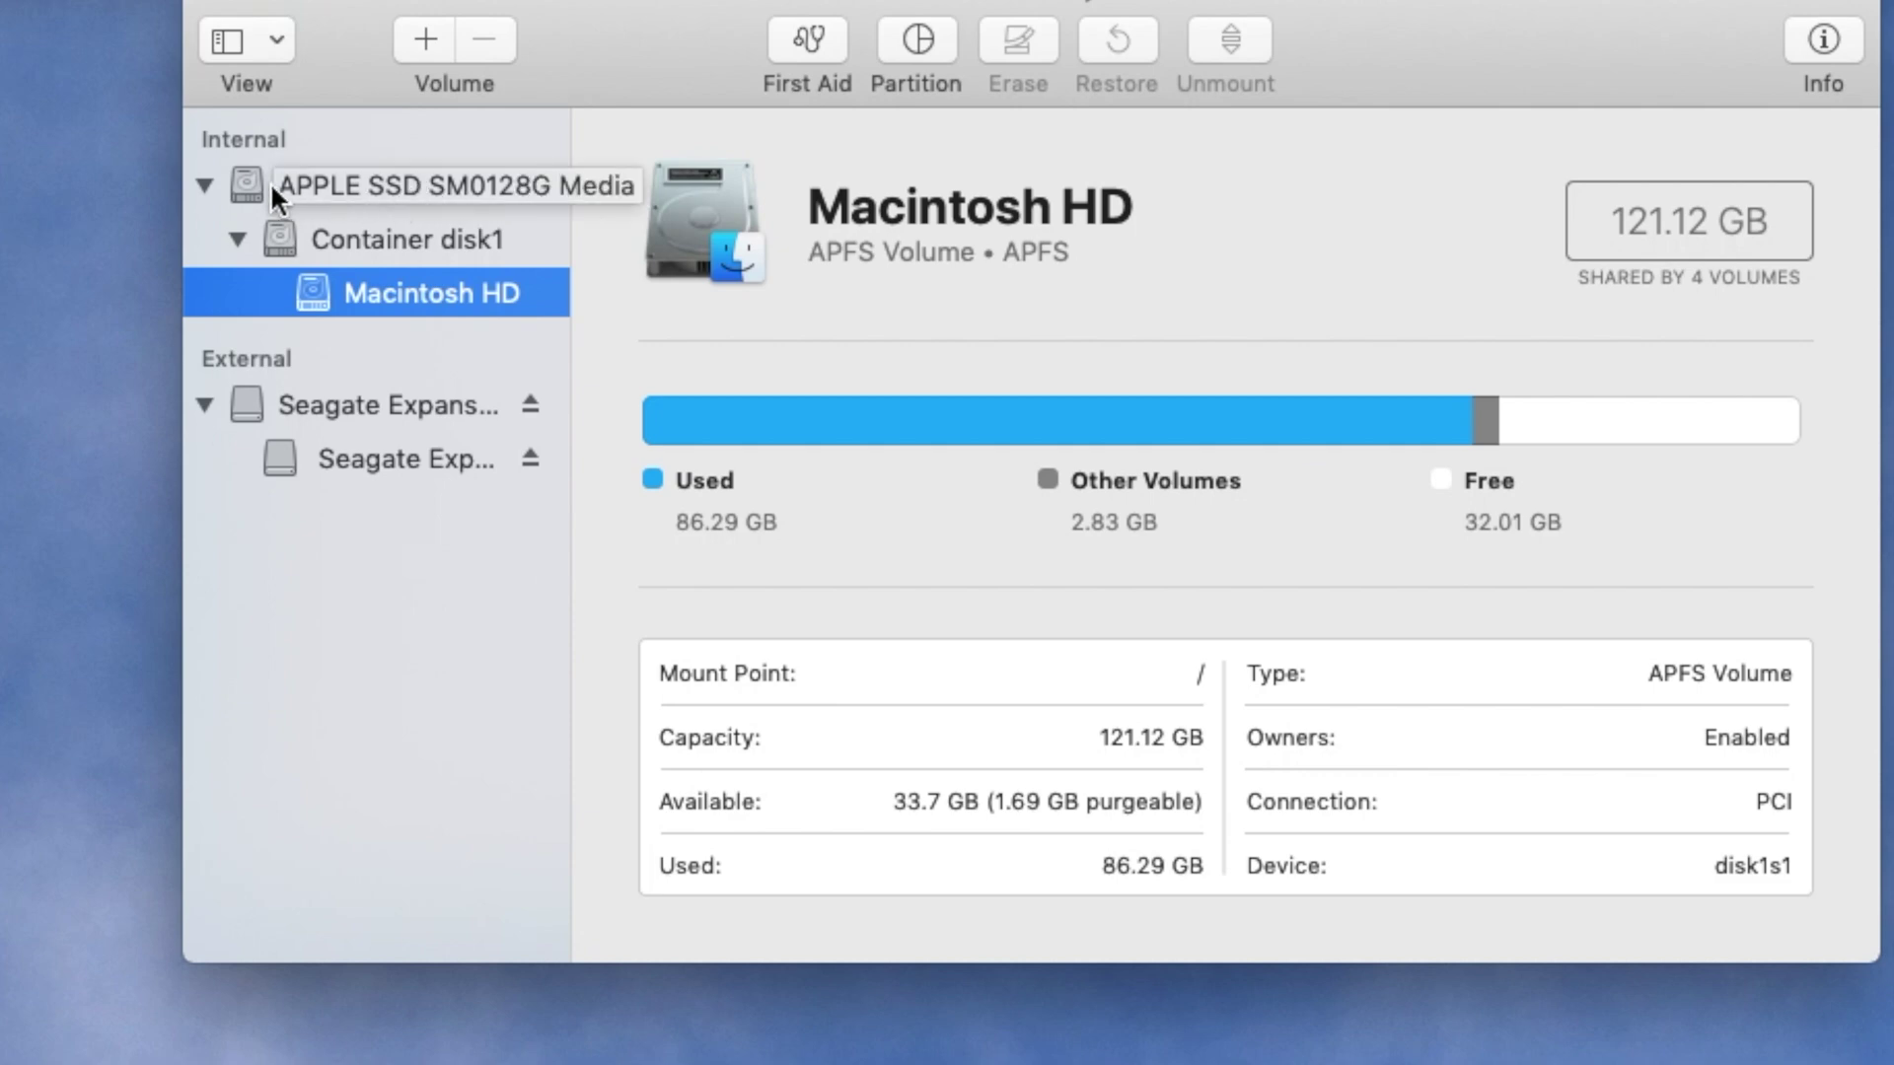
{"action": "left_click", "coordinate": [205, 184]}
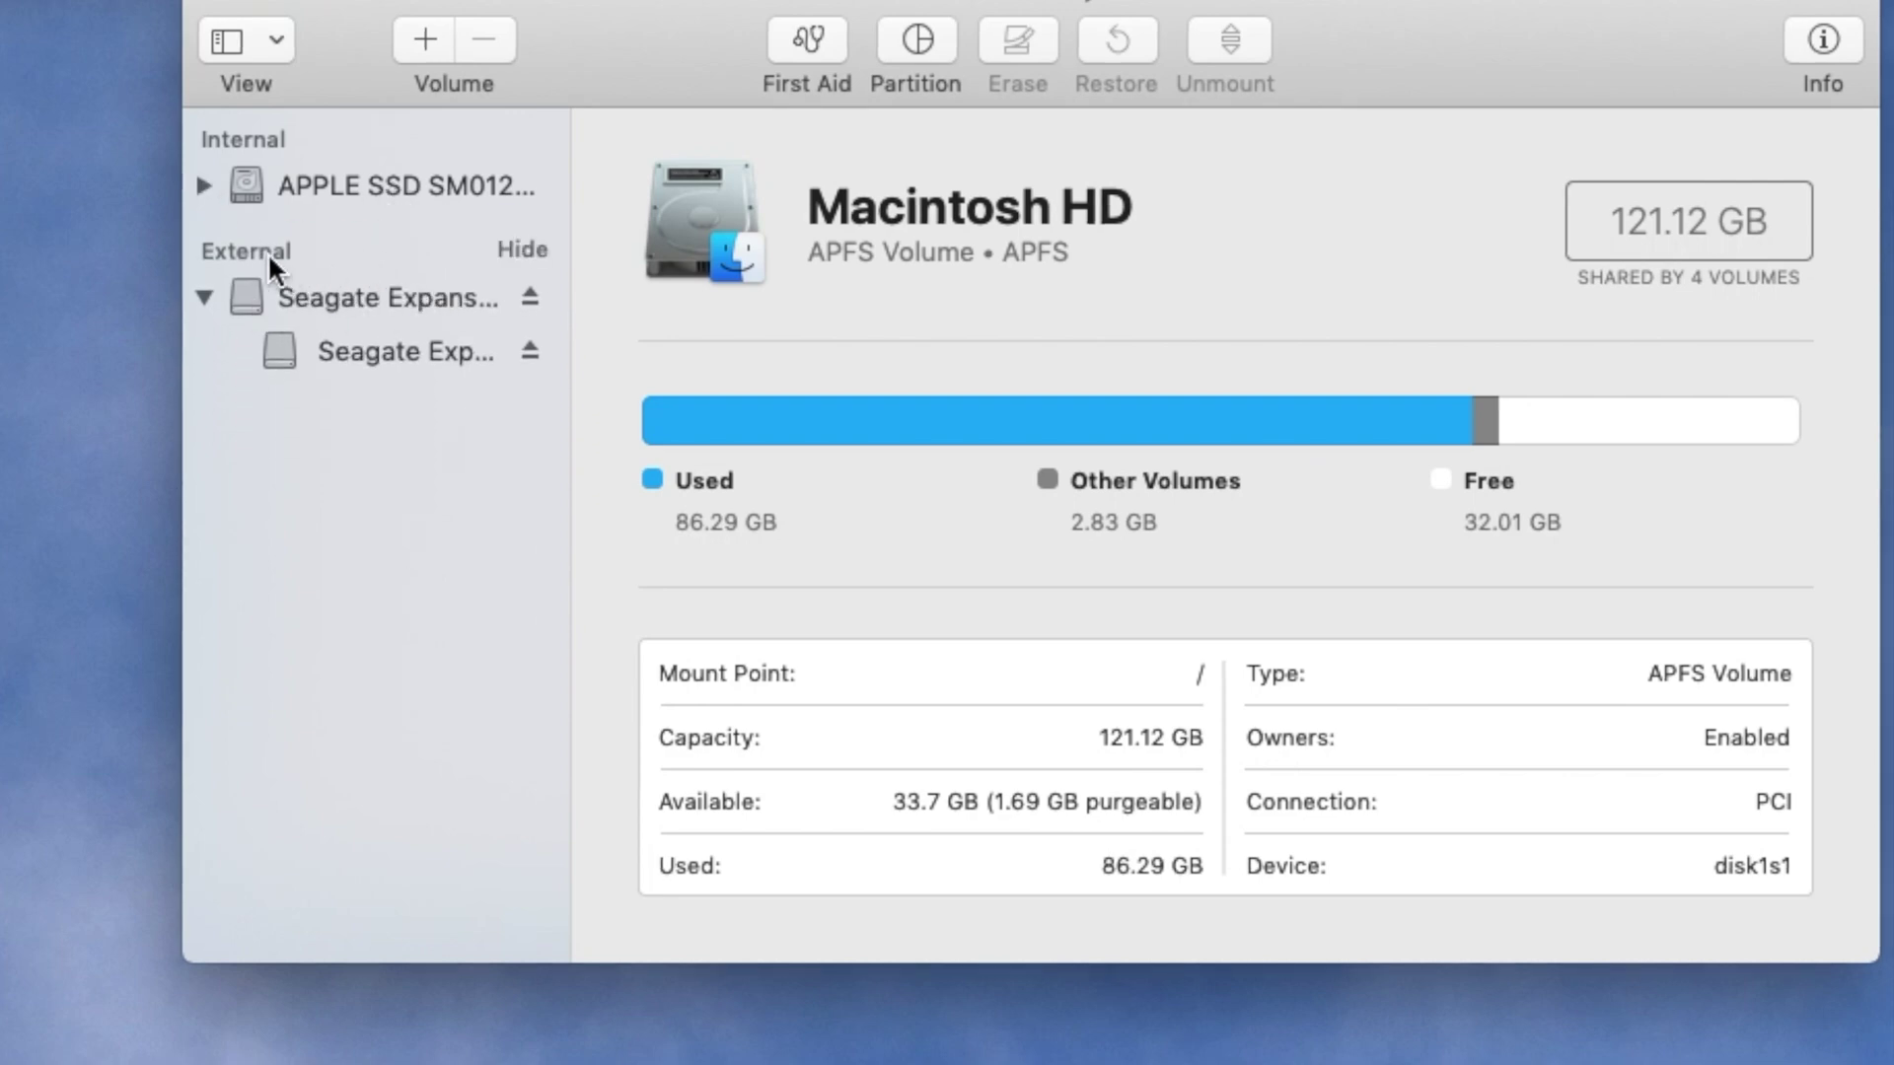
{"action": "left_click", "coordinate": [345, 296]}
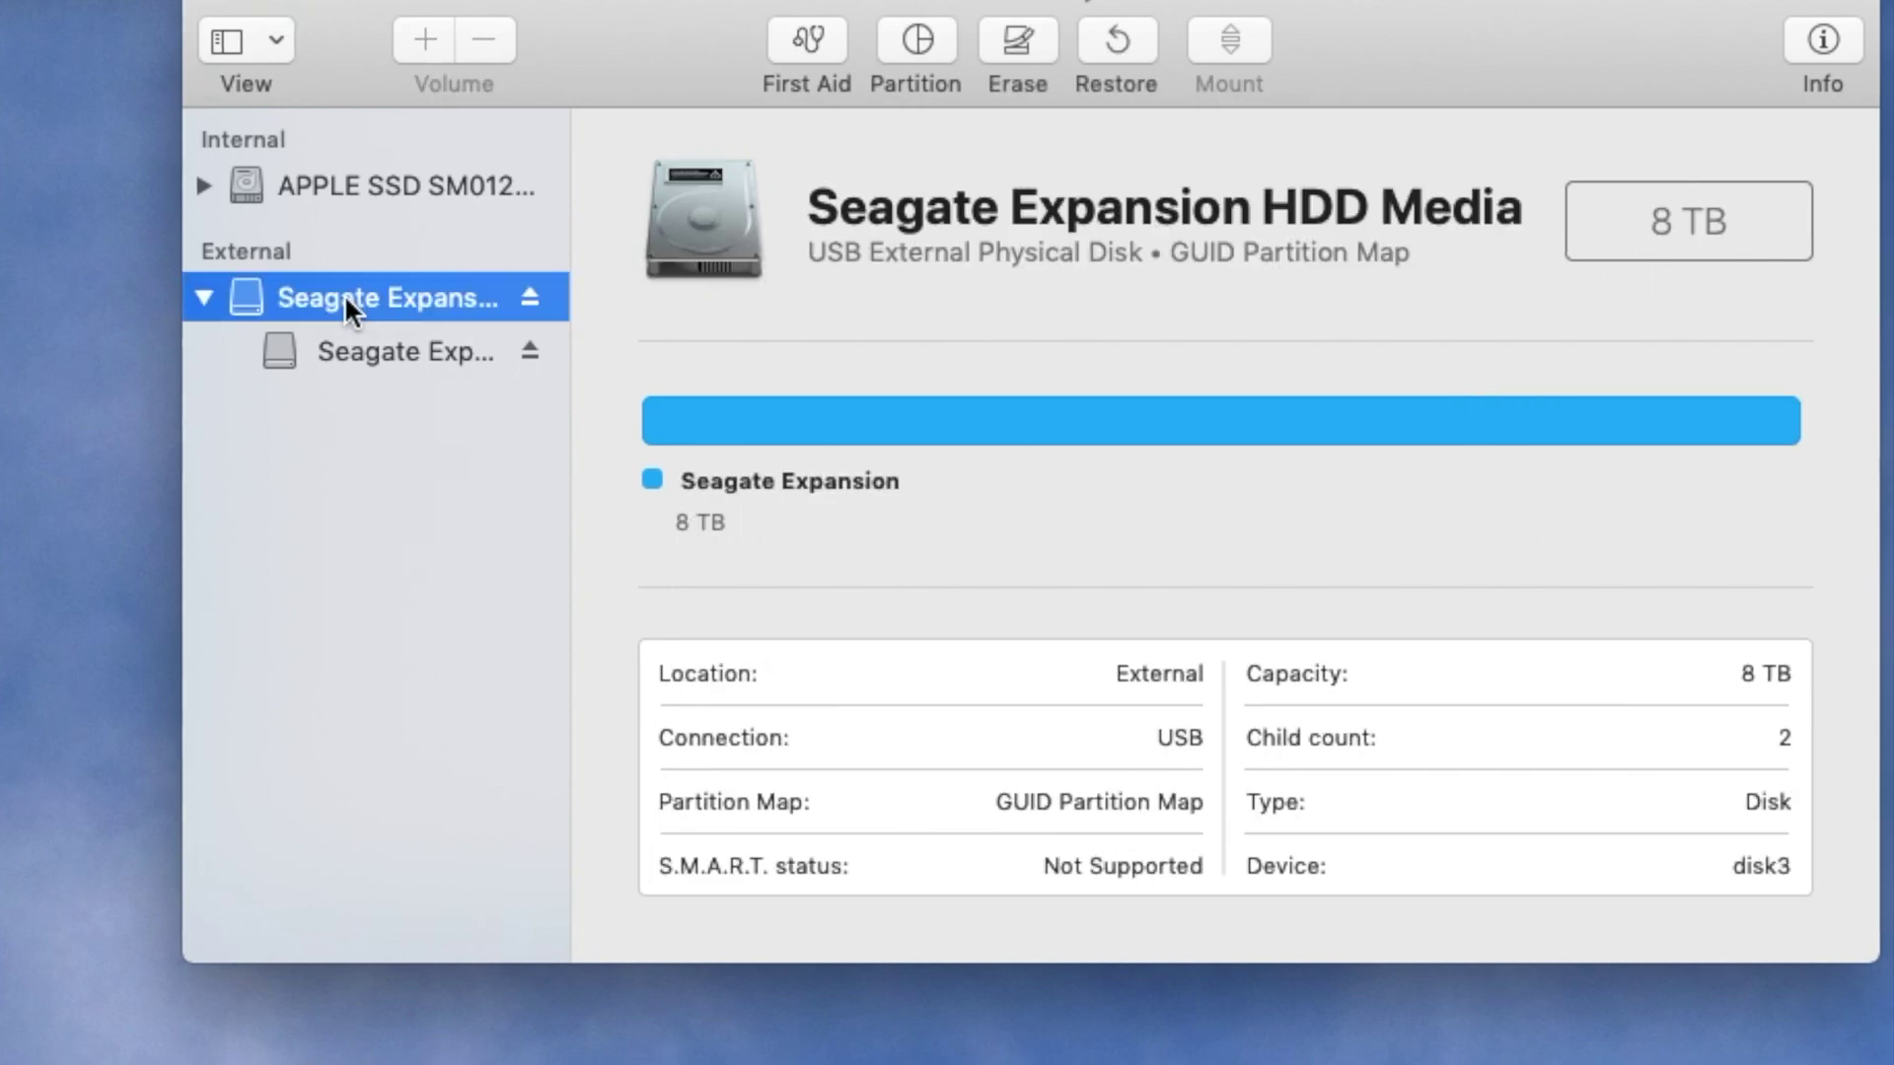
Set up the Seagate erase as 'Mac Starage', Mac OS Extended (Journaled), GUID Partition Map.
{"action": "left_click", "coordinate": [1027, 43]}
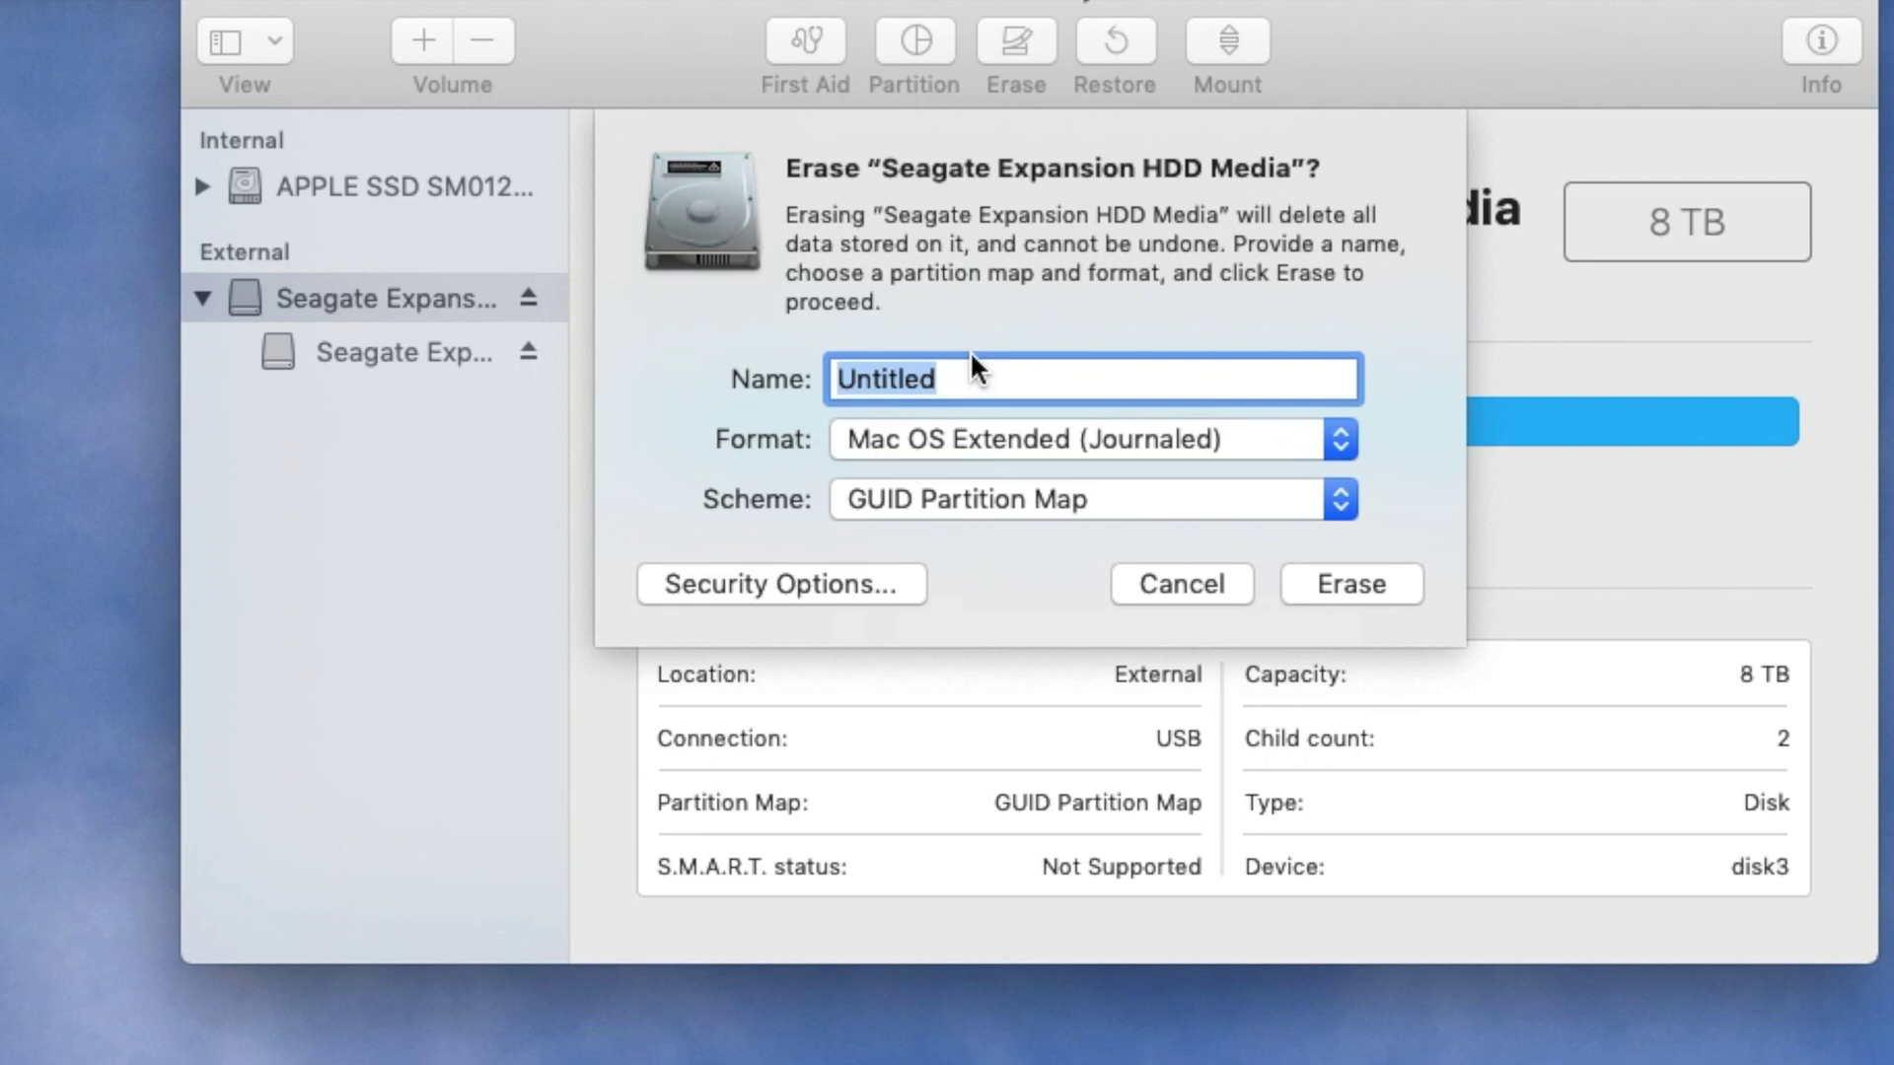
{"action": "type", "text": "Mac Sta"}
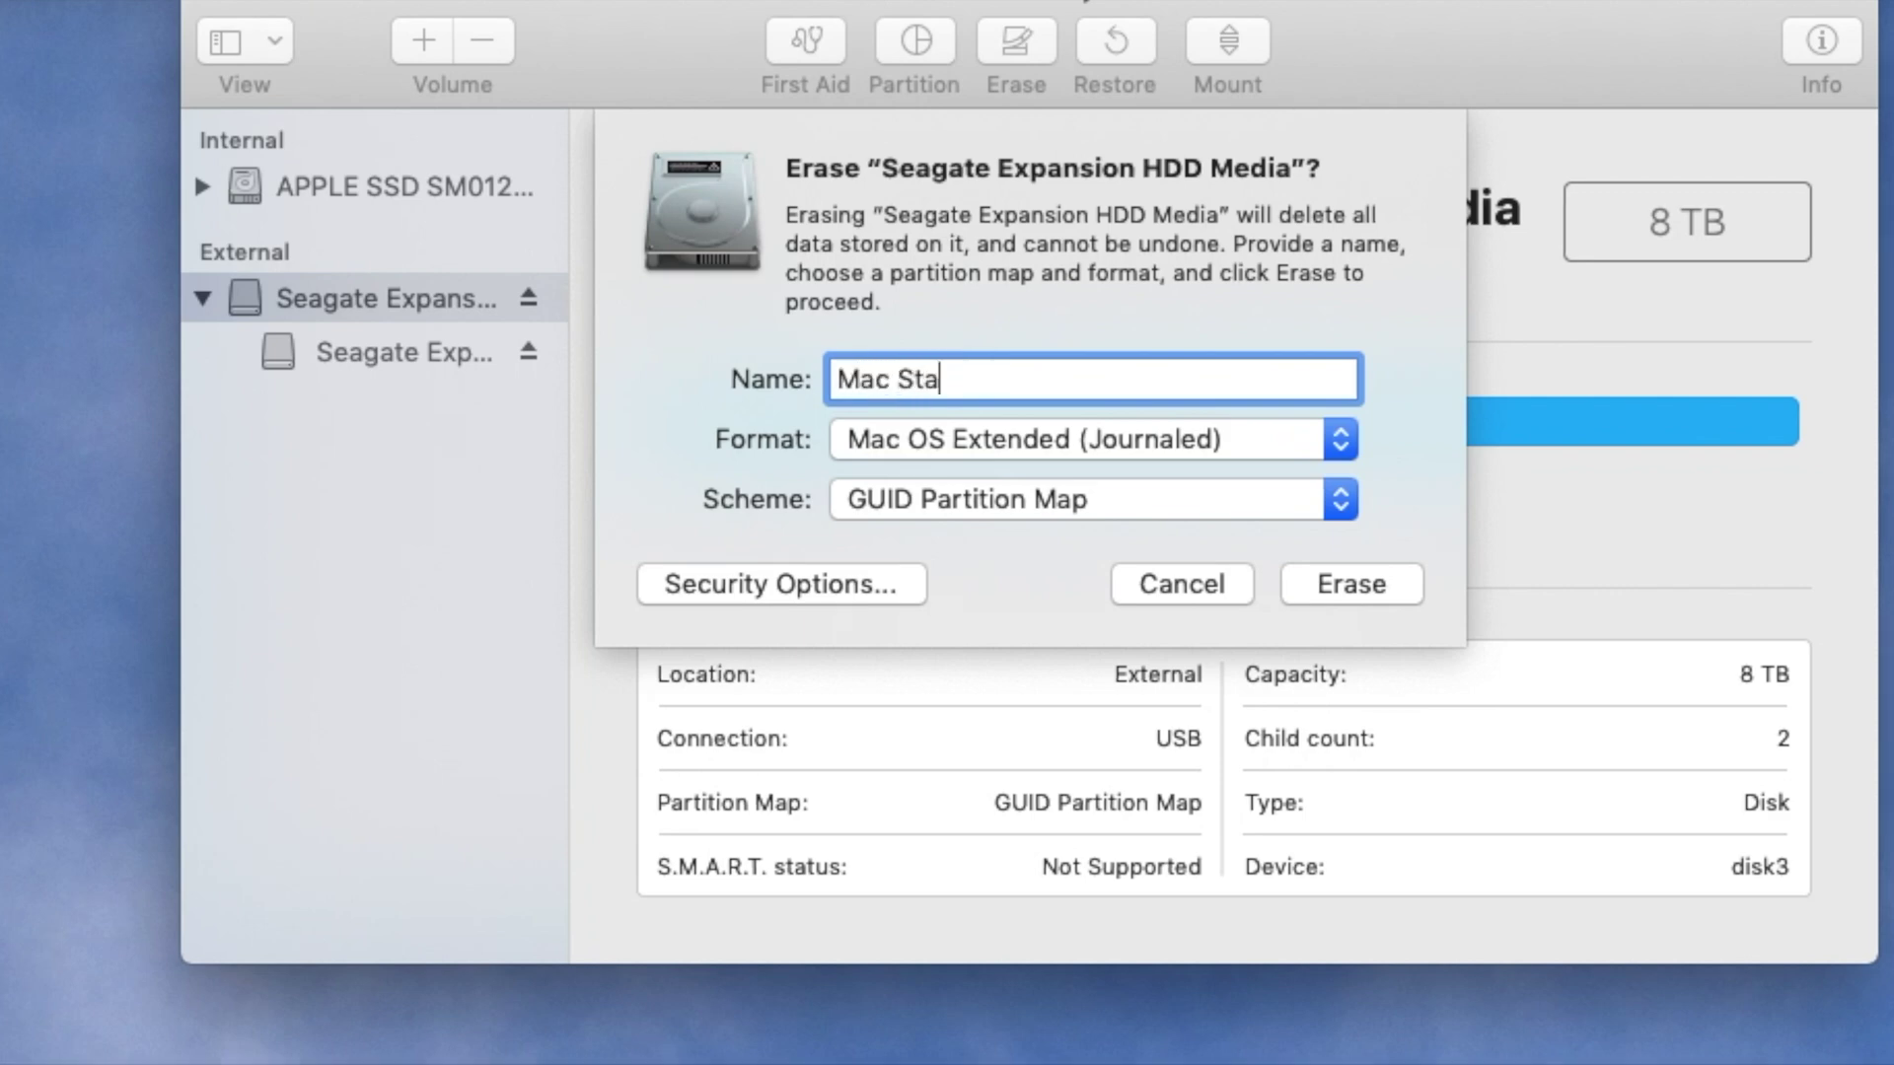
{"action": "key", "text": "BackSpace"}
{"action": "type", "text": "orage"}
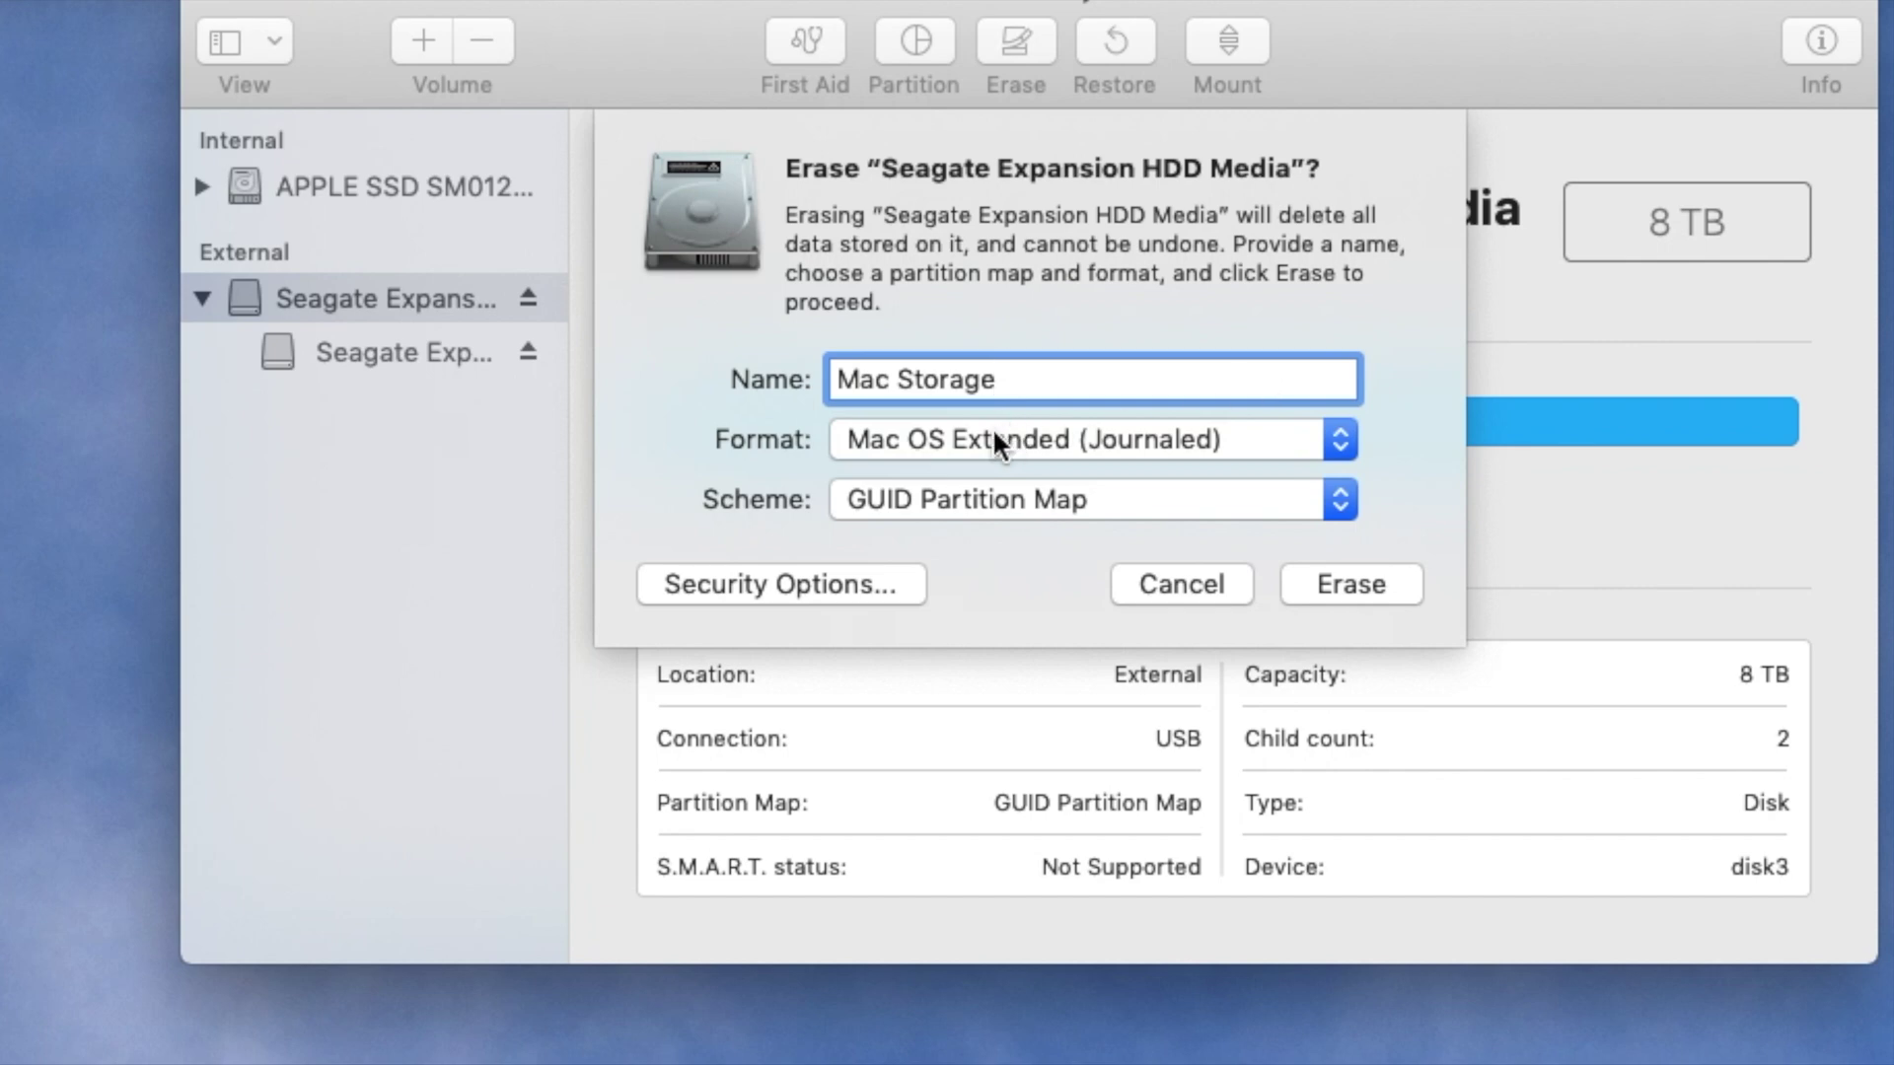
{"action": "left_click", "coordinate": [1333, 434]}
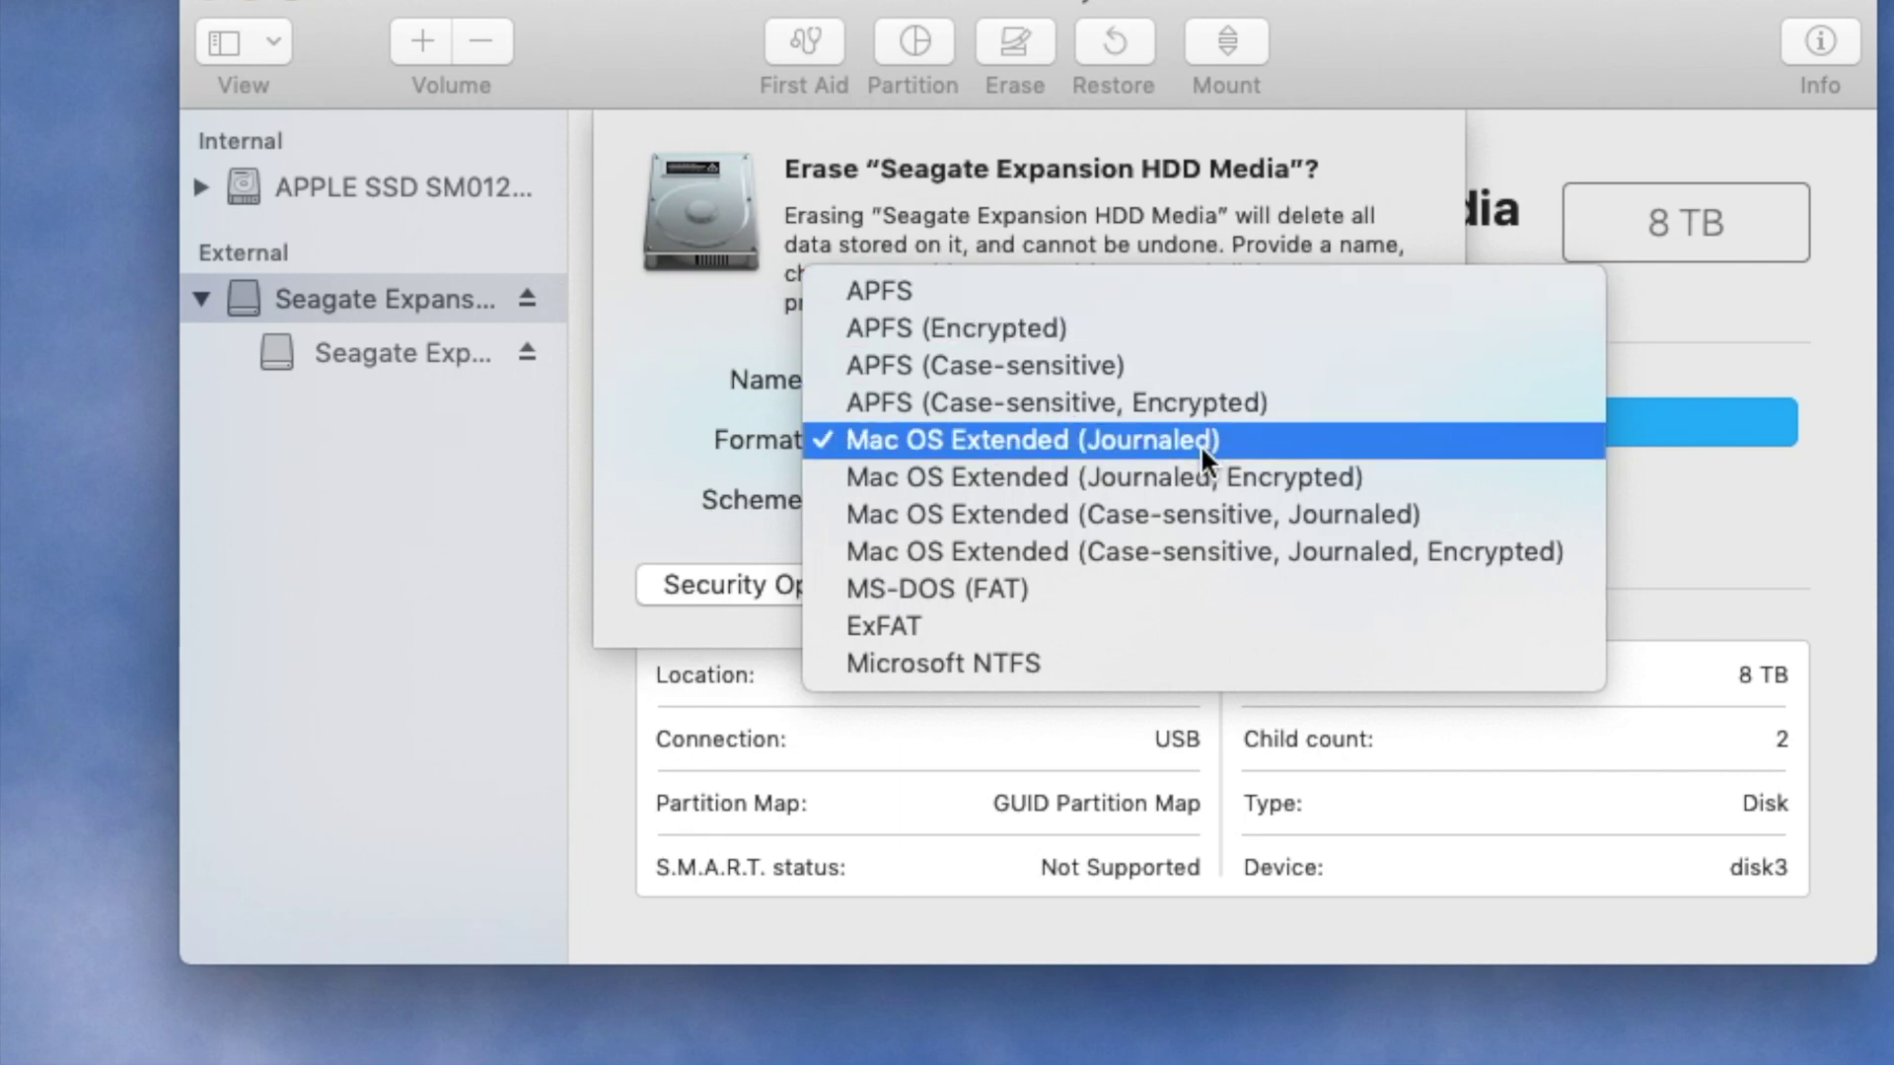
{"action": "left_click", "coordinate": [1140, 436]}
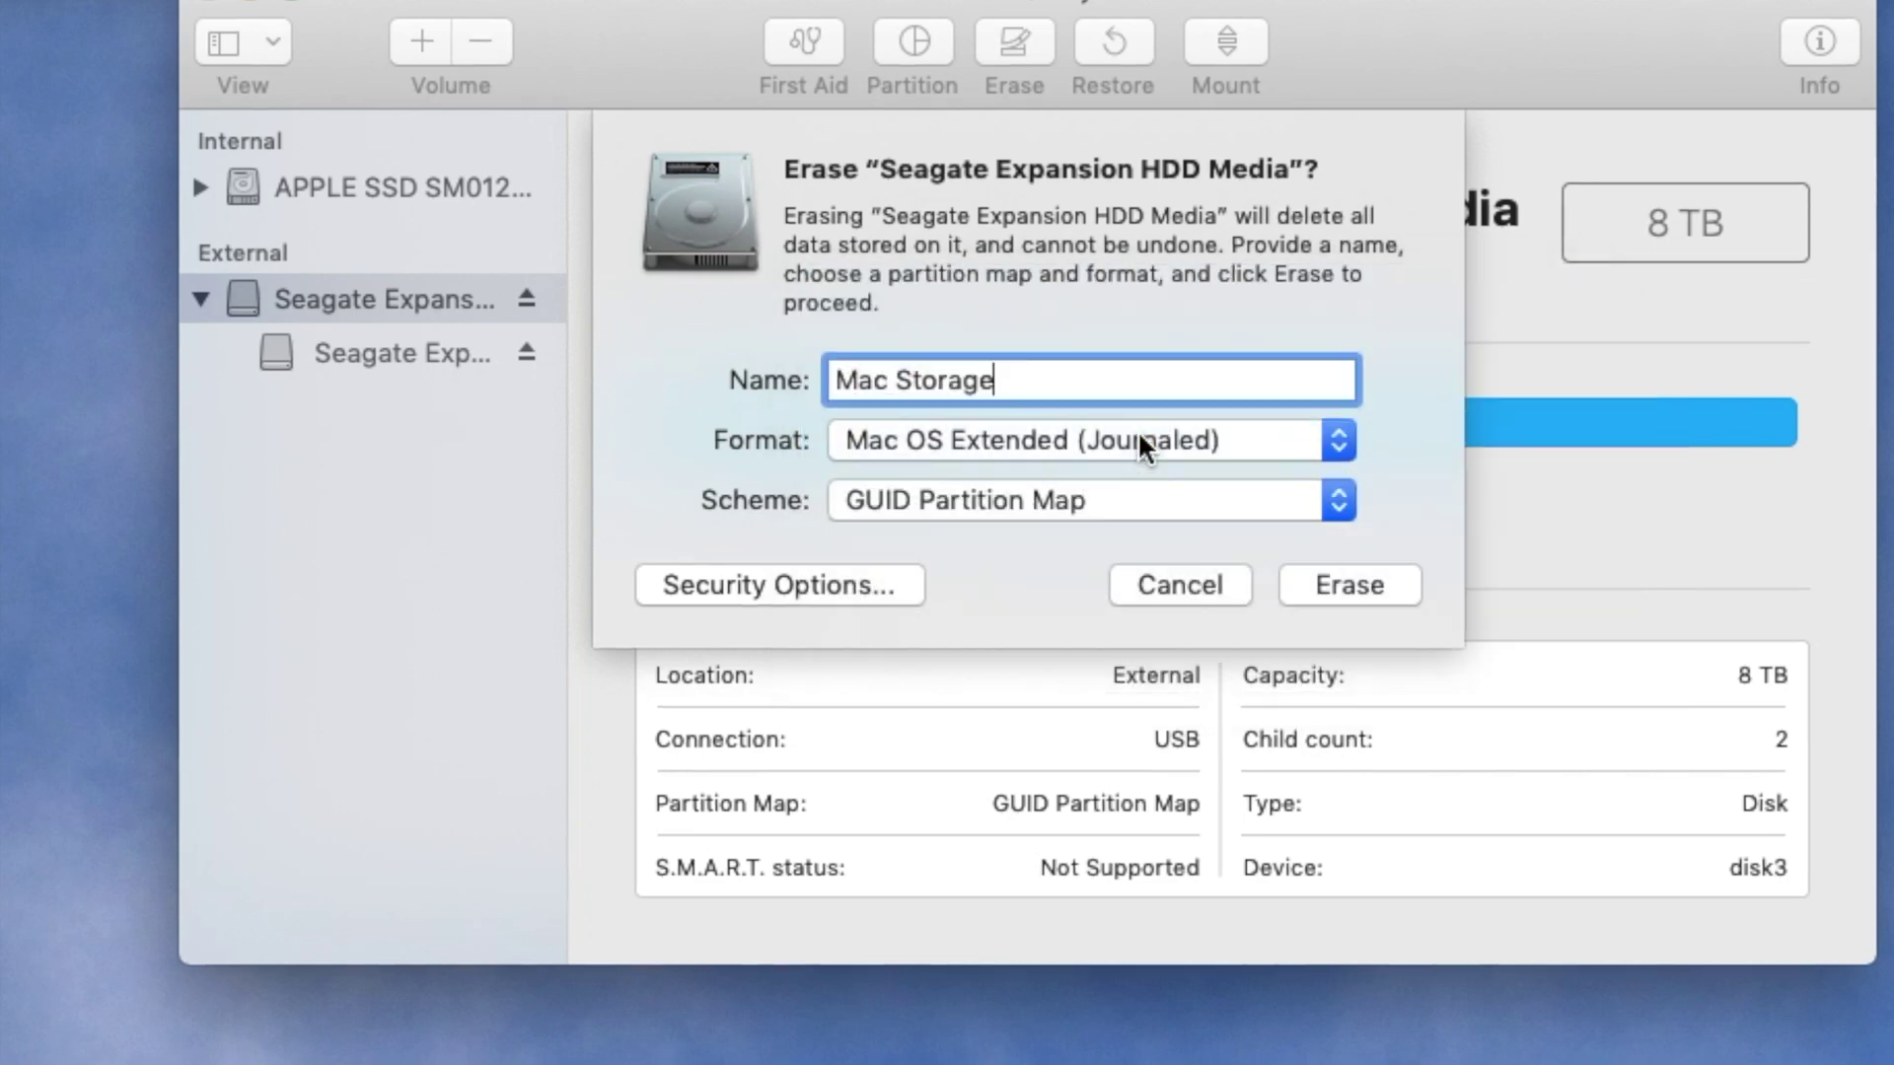
{"action": "left_click", "coordinate": [1336, 493]}
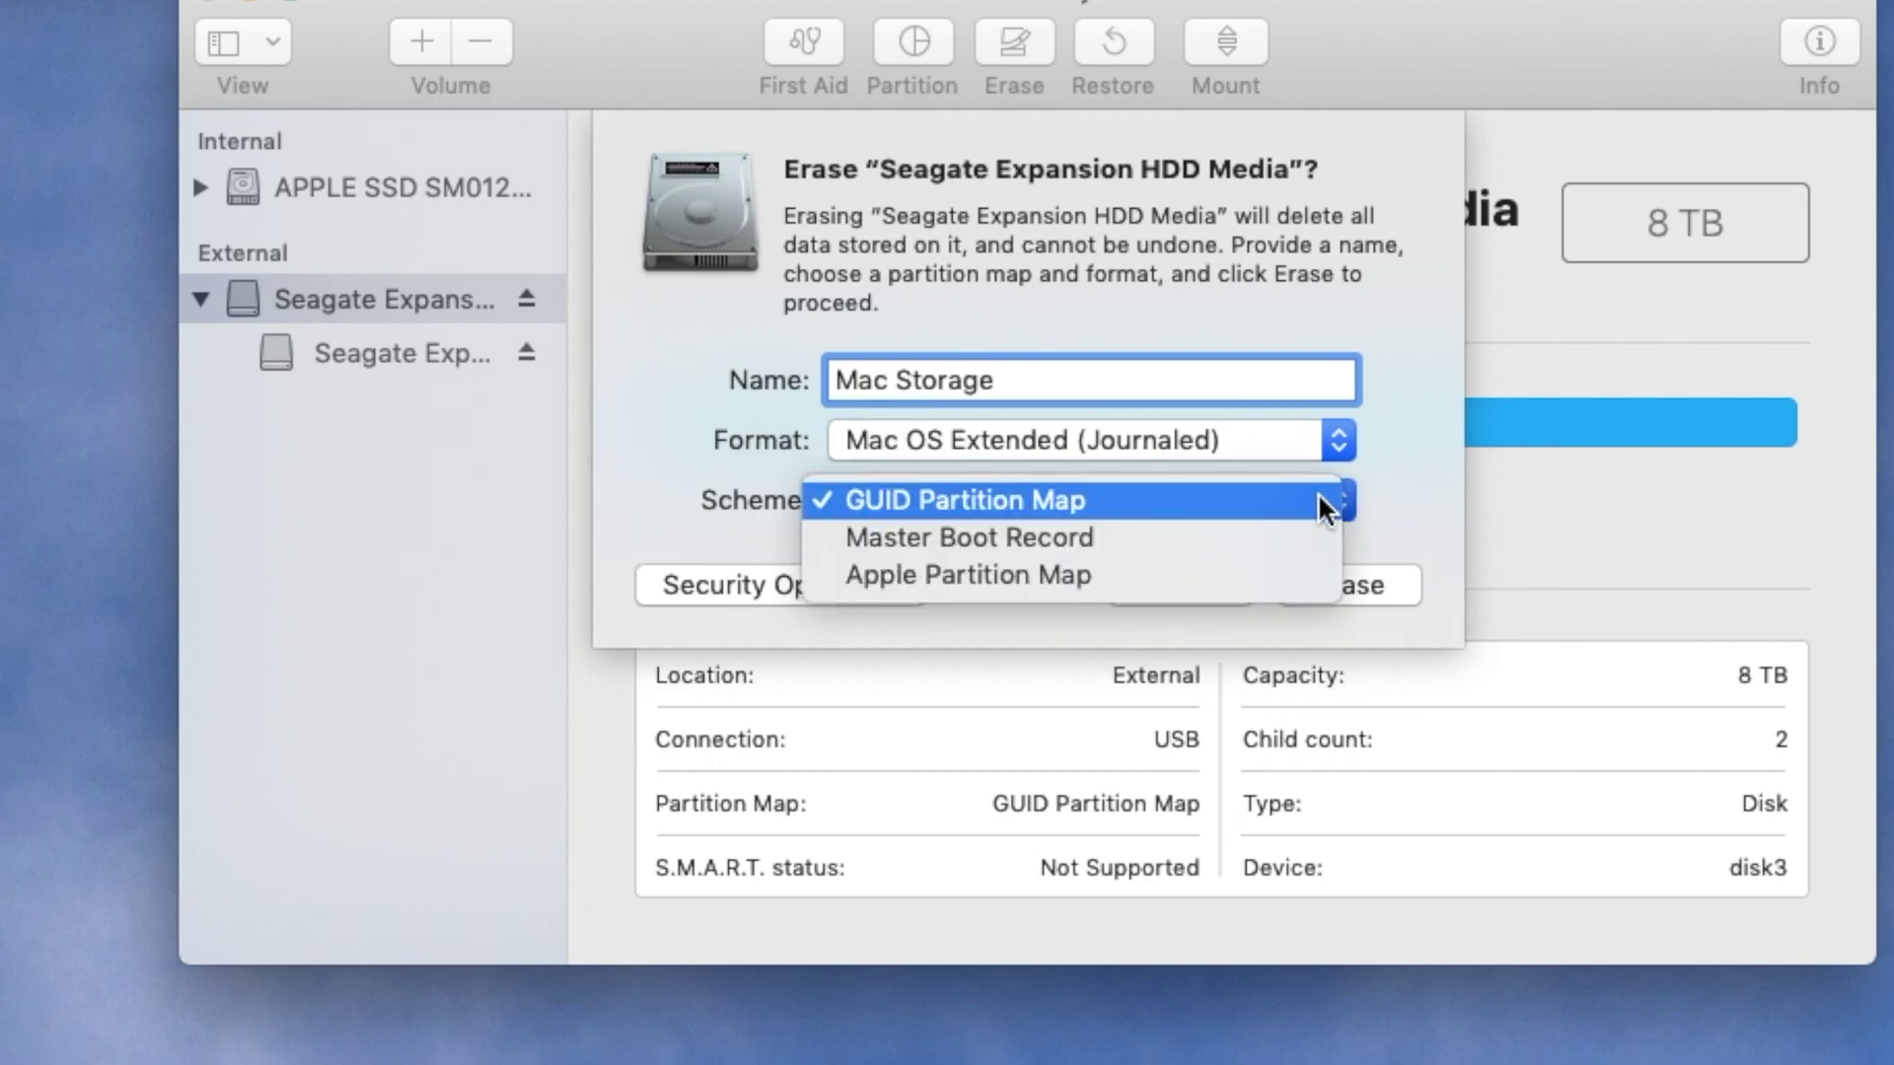
{"action": "left_click", "coordinate": [1237, 503]}
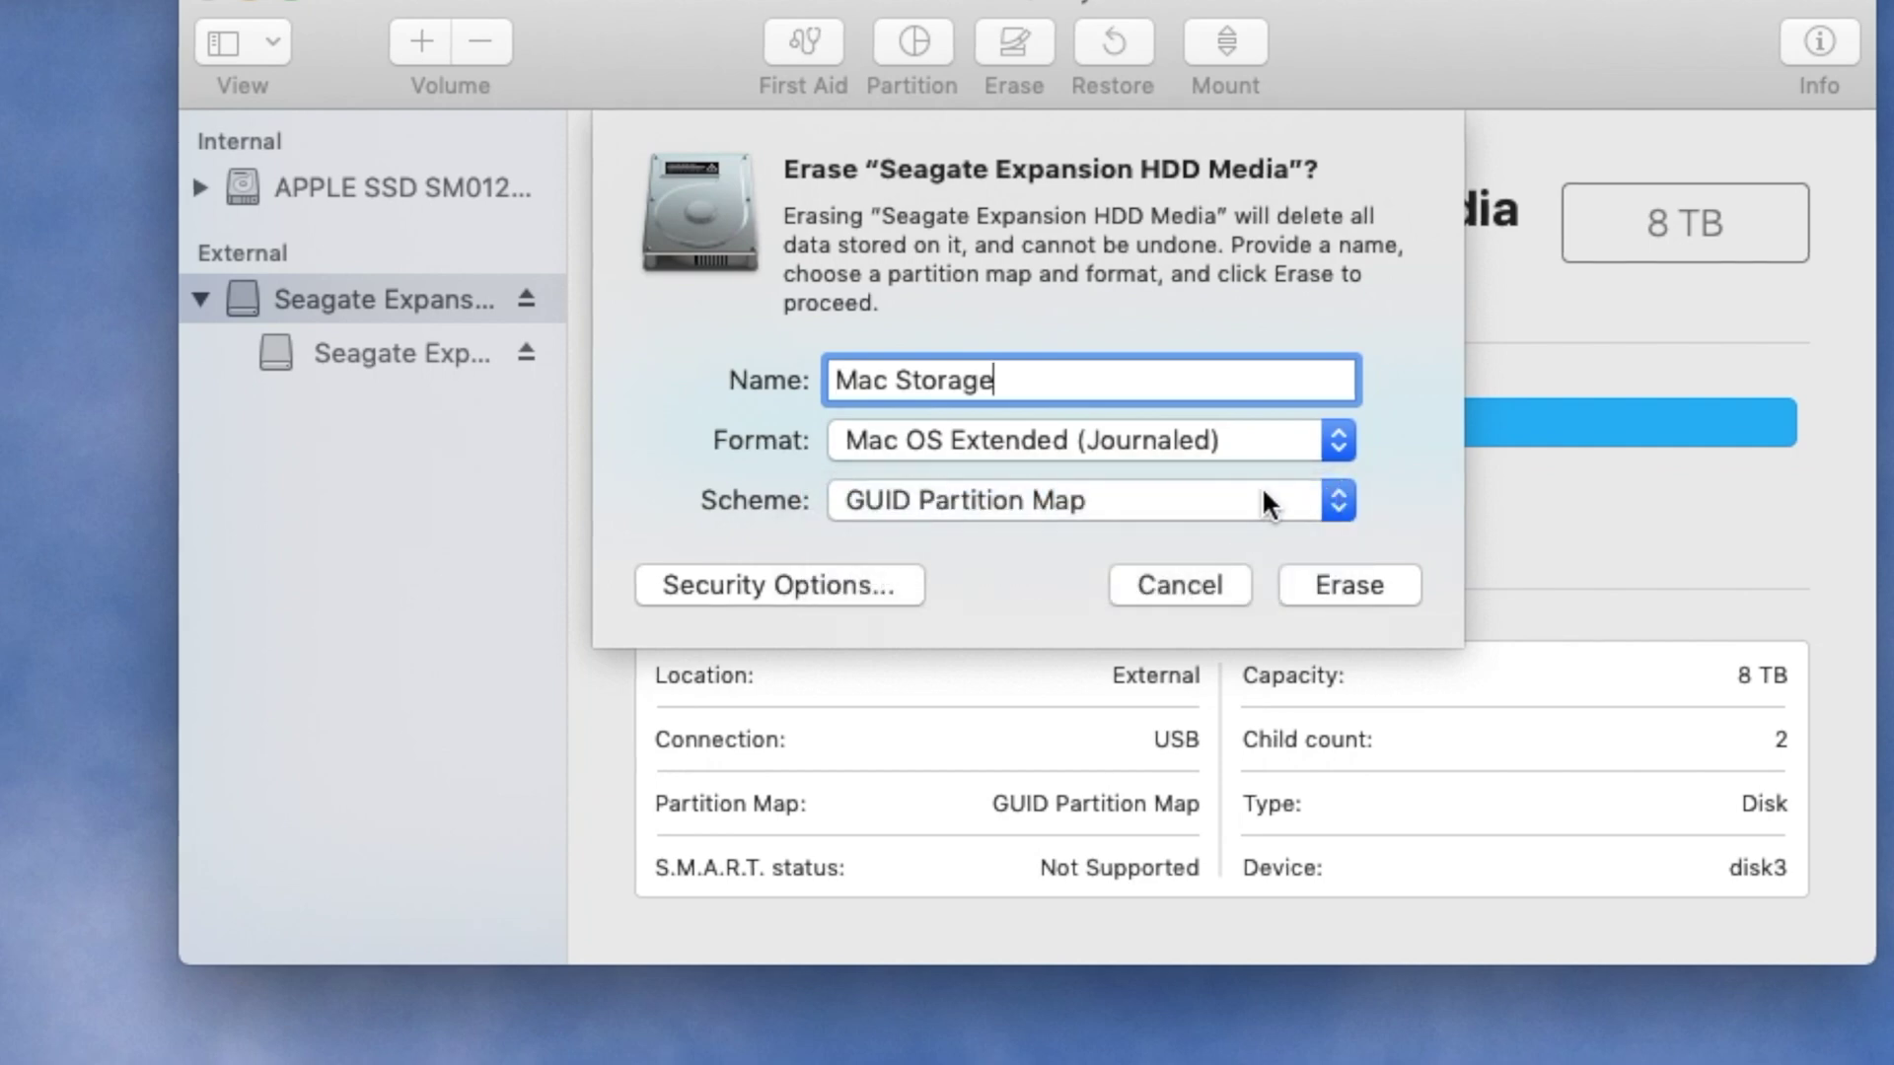
{"action": "left_click", "coordinate": [772, 589]}
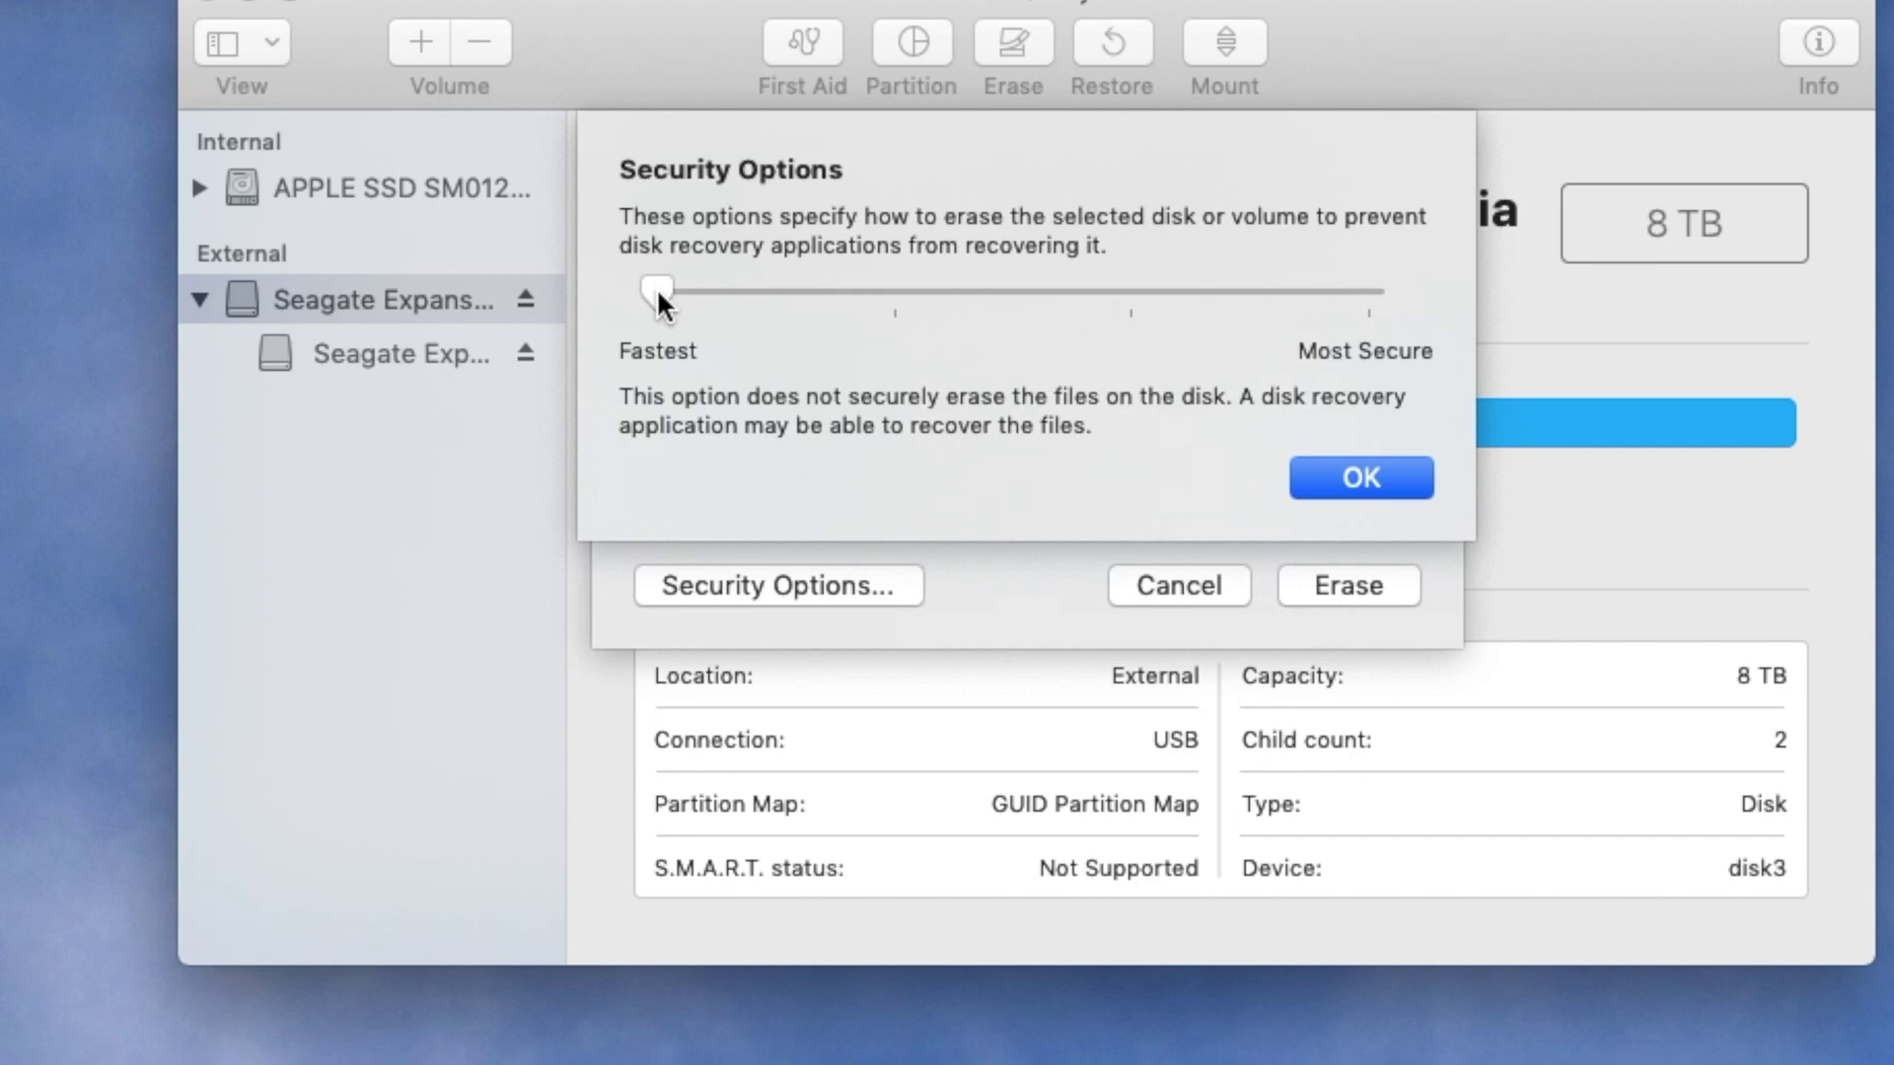
{"action": "left_click_drag", "start_coordinate": [655, 287], "coordinate": [1411, 276]}
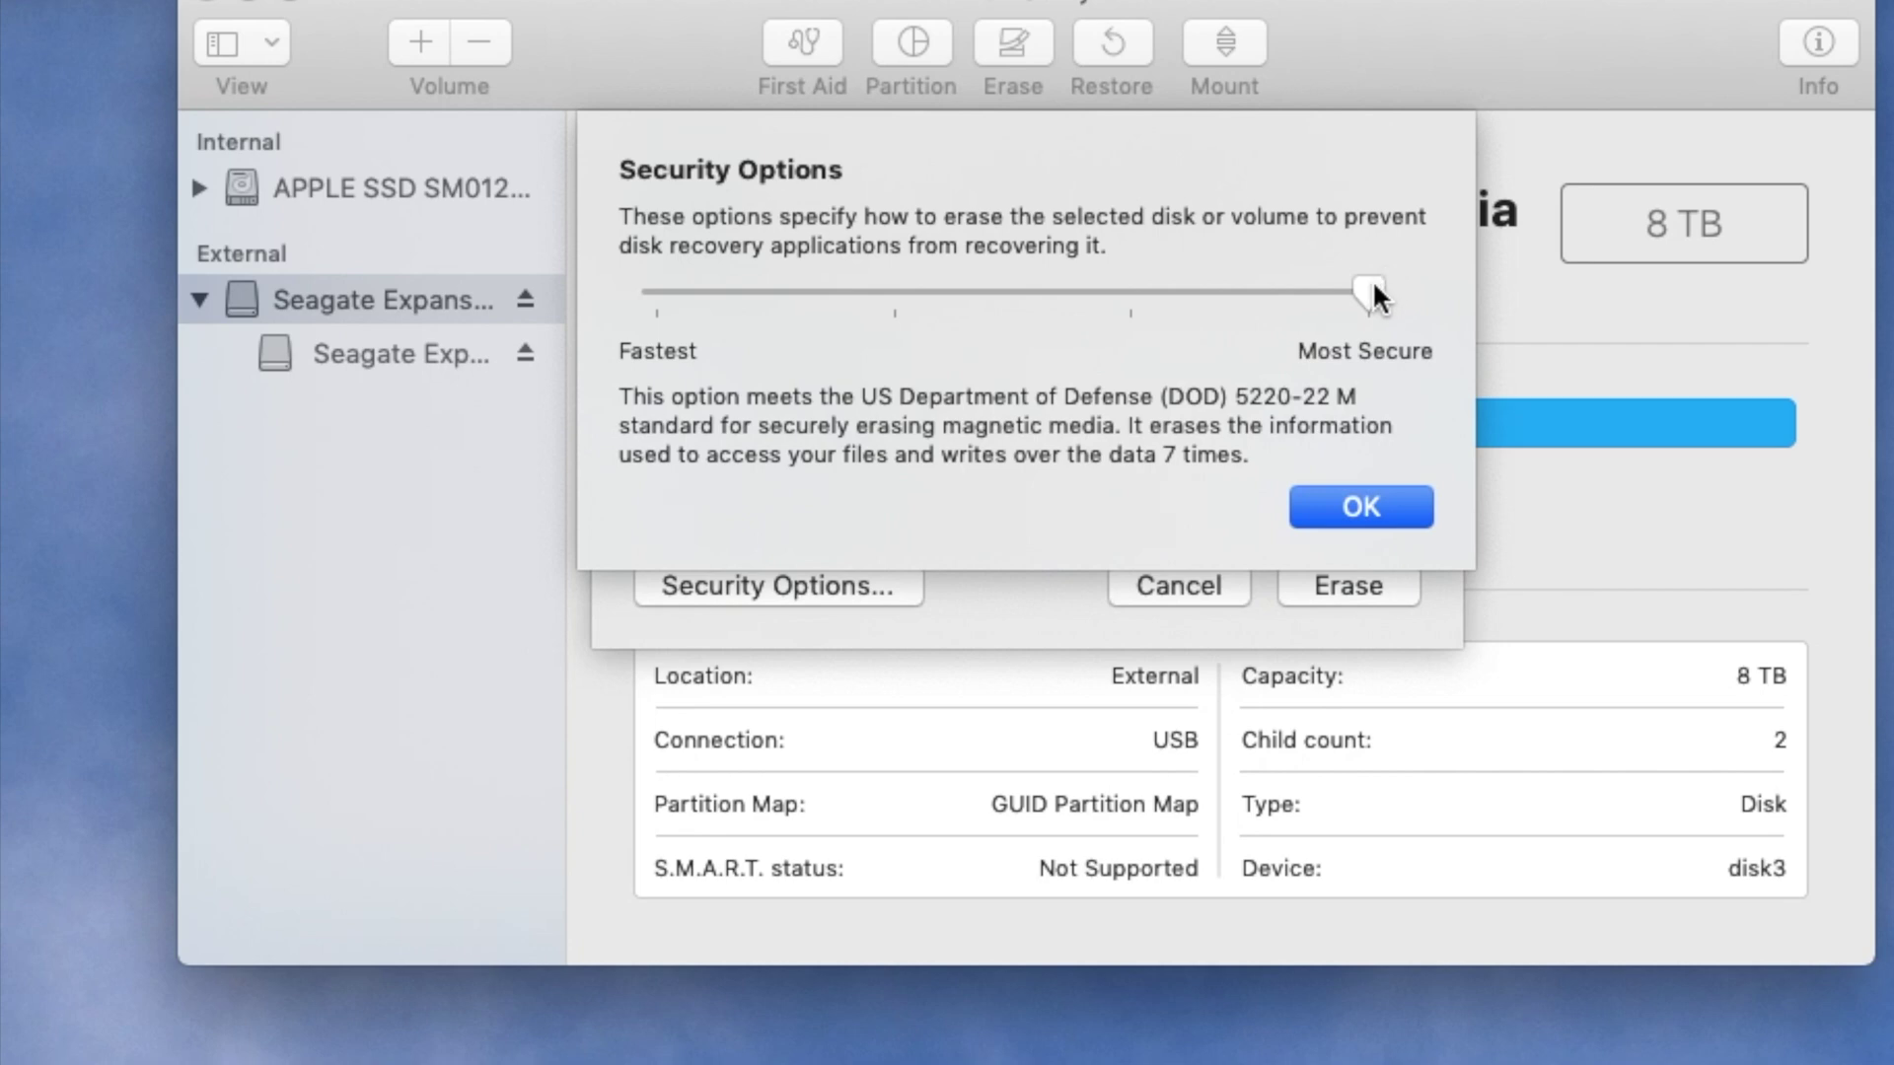
{"action": "left_click_drag", "start_coordinate": [1373, 294], "coordinate": [559, 313]}
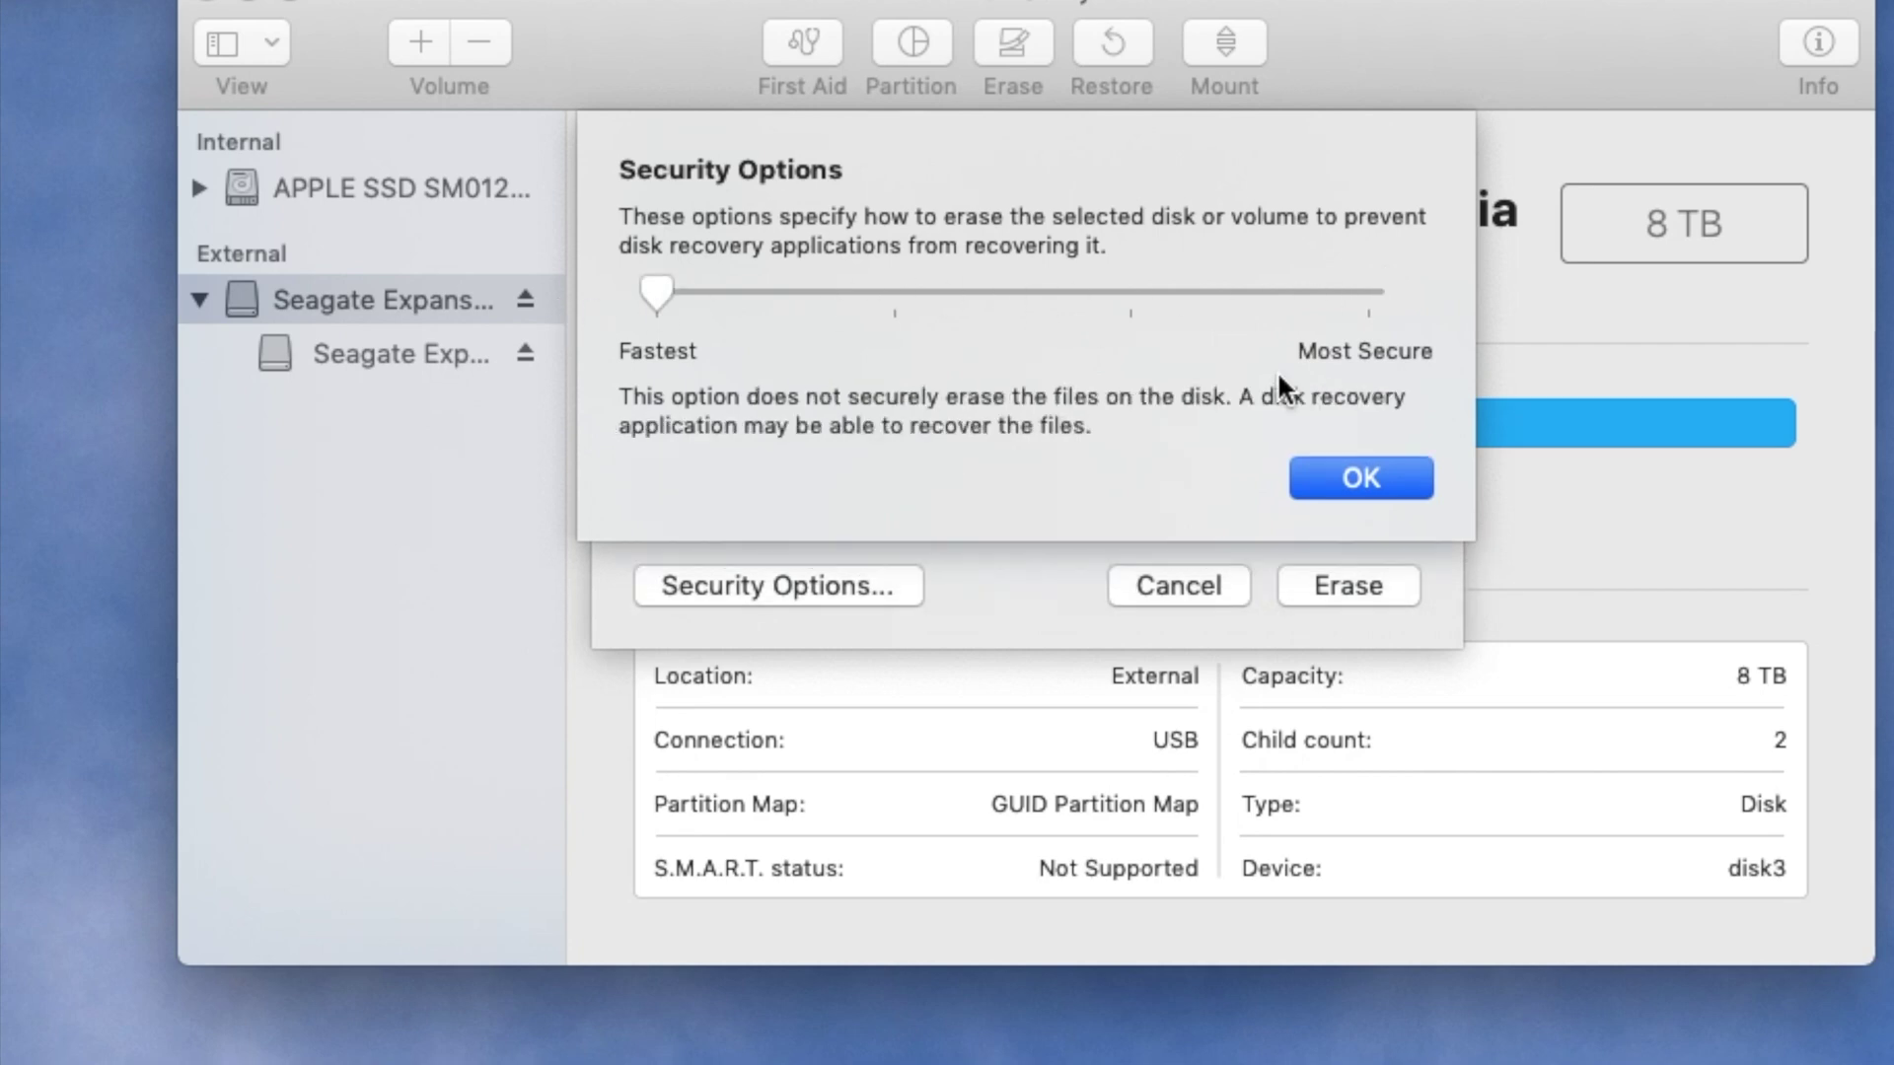
{"action": "left_click", "coordinate": [1344, 478]}
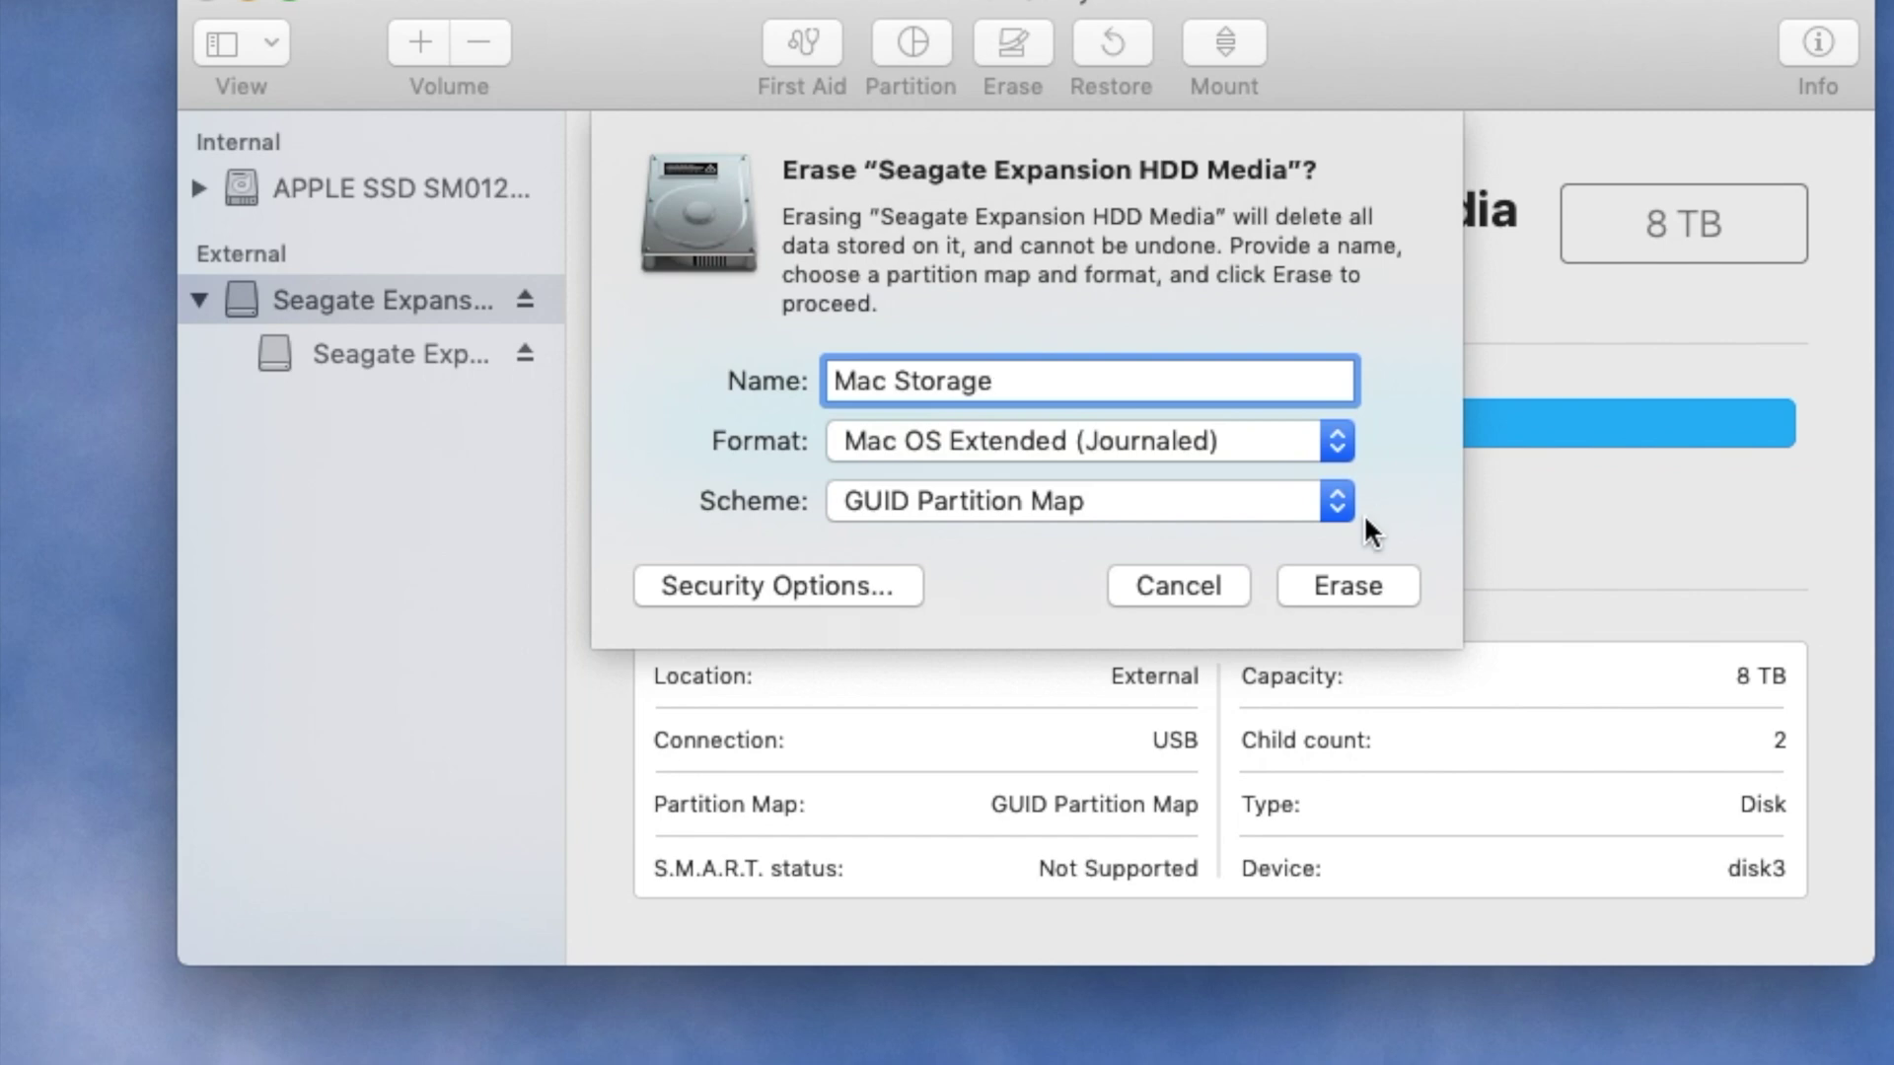
Run the erase and dismiss the completion report once it finishes.
{"action": "left_click", "coordinate": [1365, 587]}
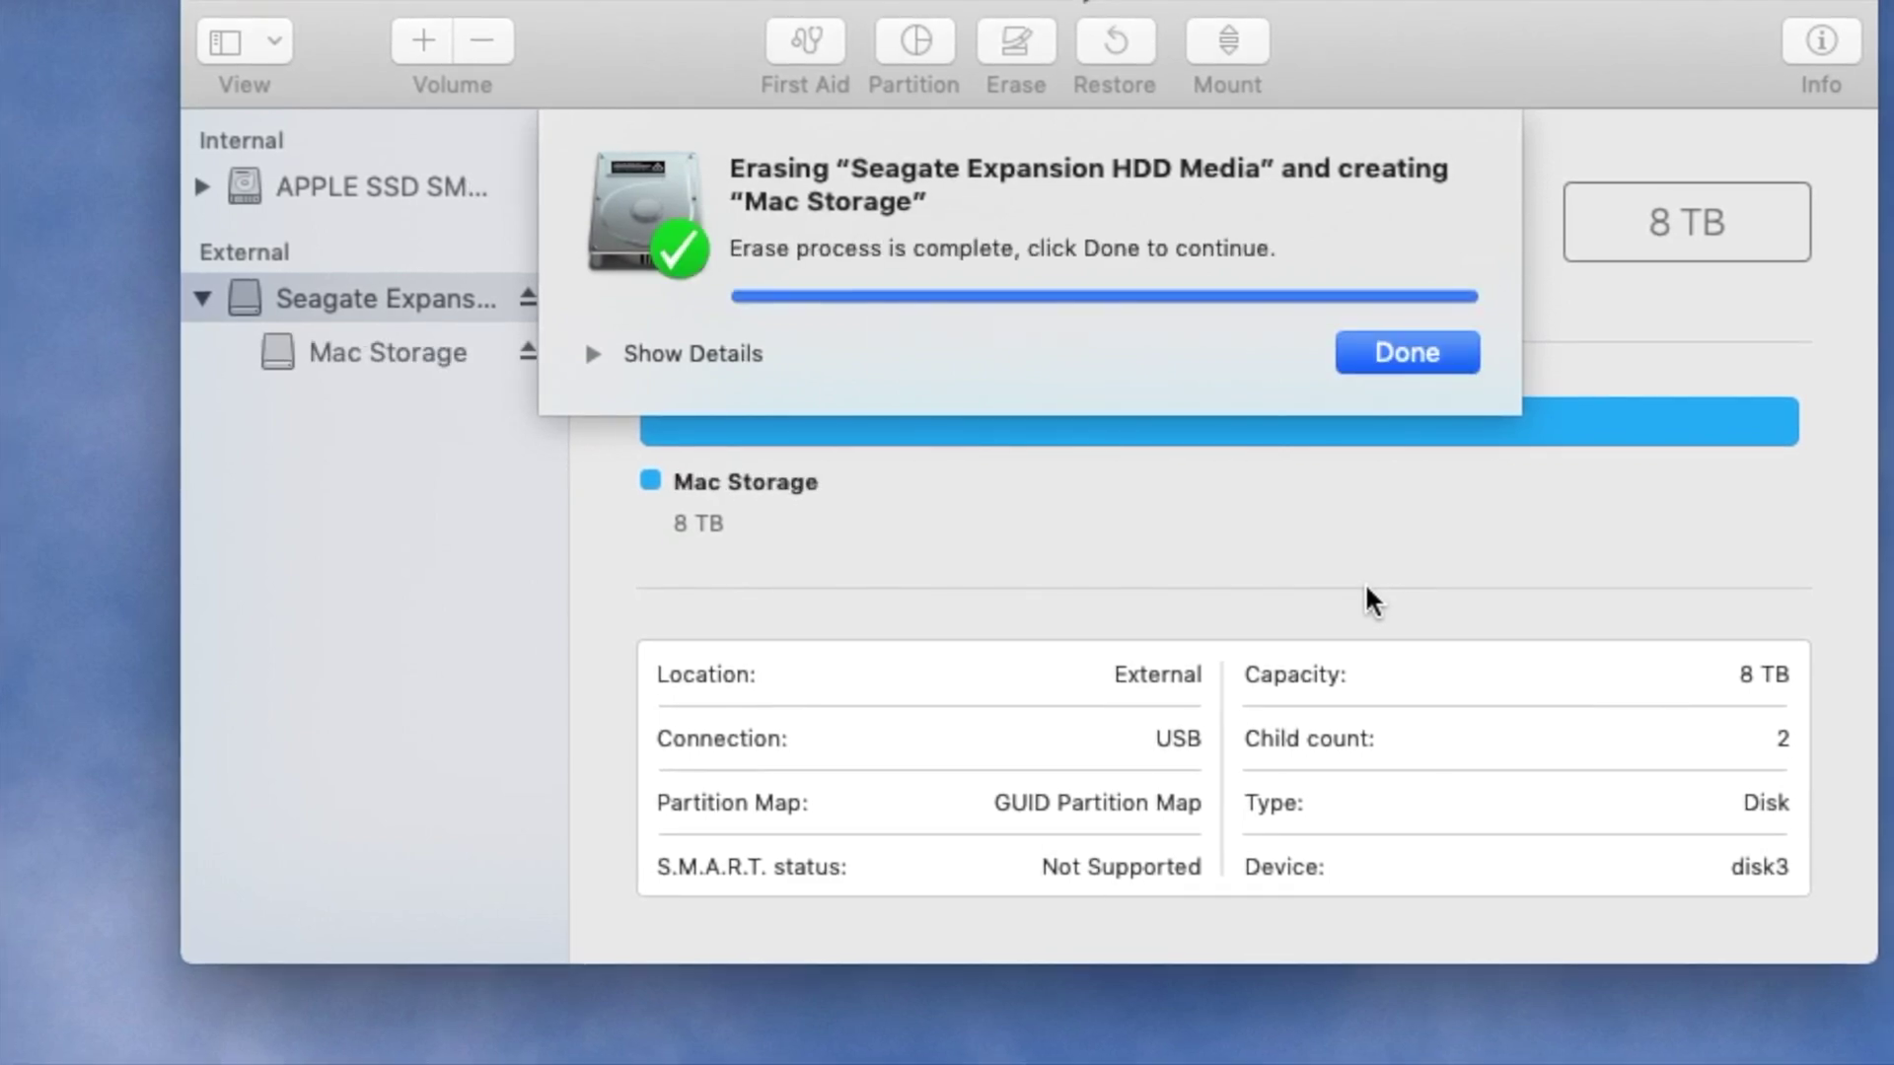
{"action": "left_click", "coordinate": [1382, 345]}
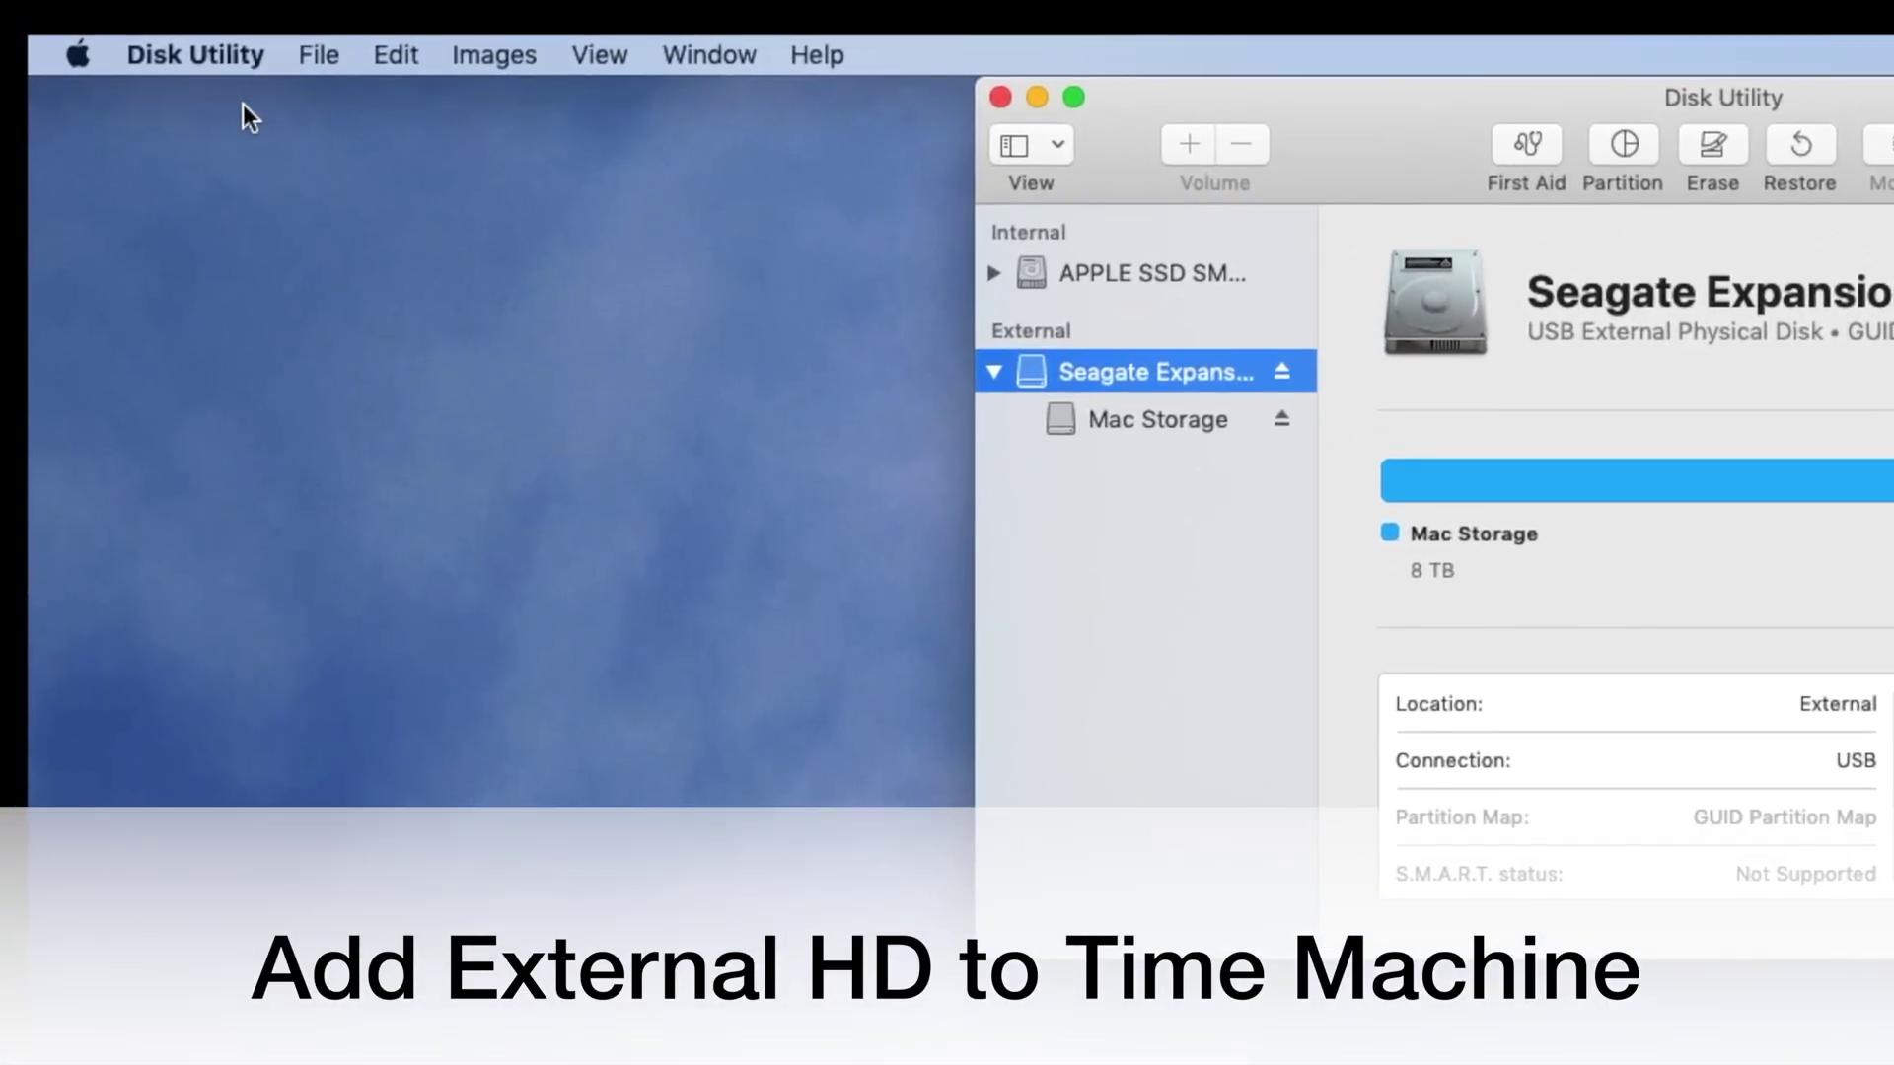
In Time Machine preferences, select Mac Storage from the available disks and choose to use it.
{"action": "left_click", "coordinate": [76, 54]}
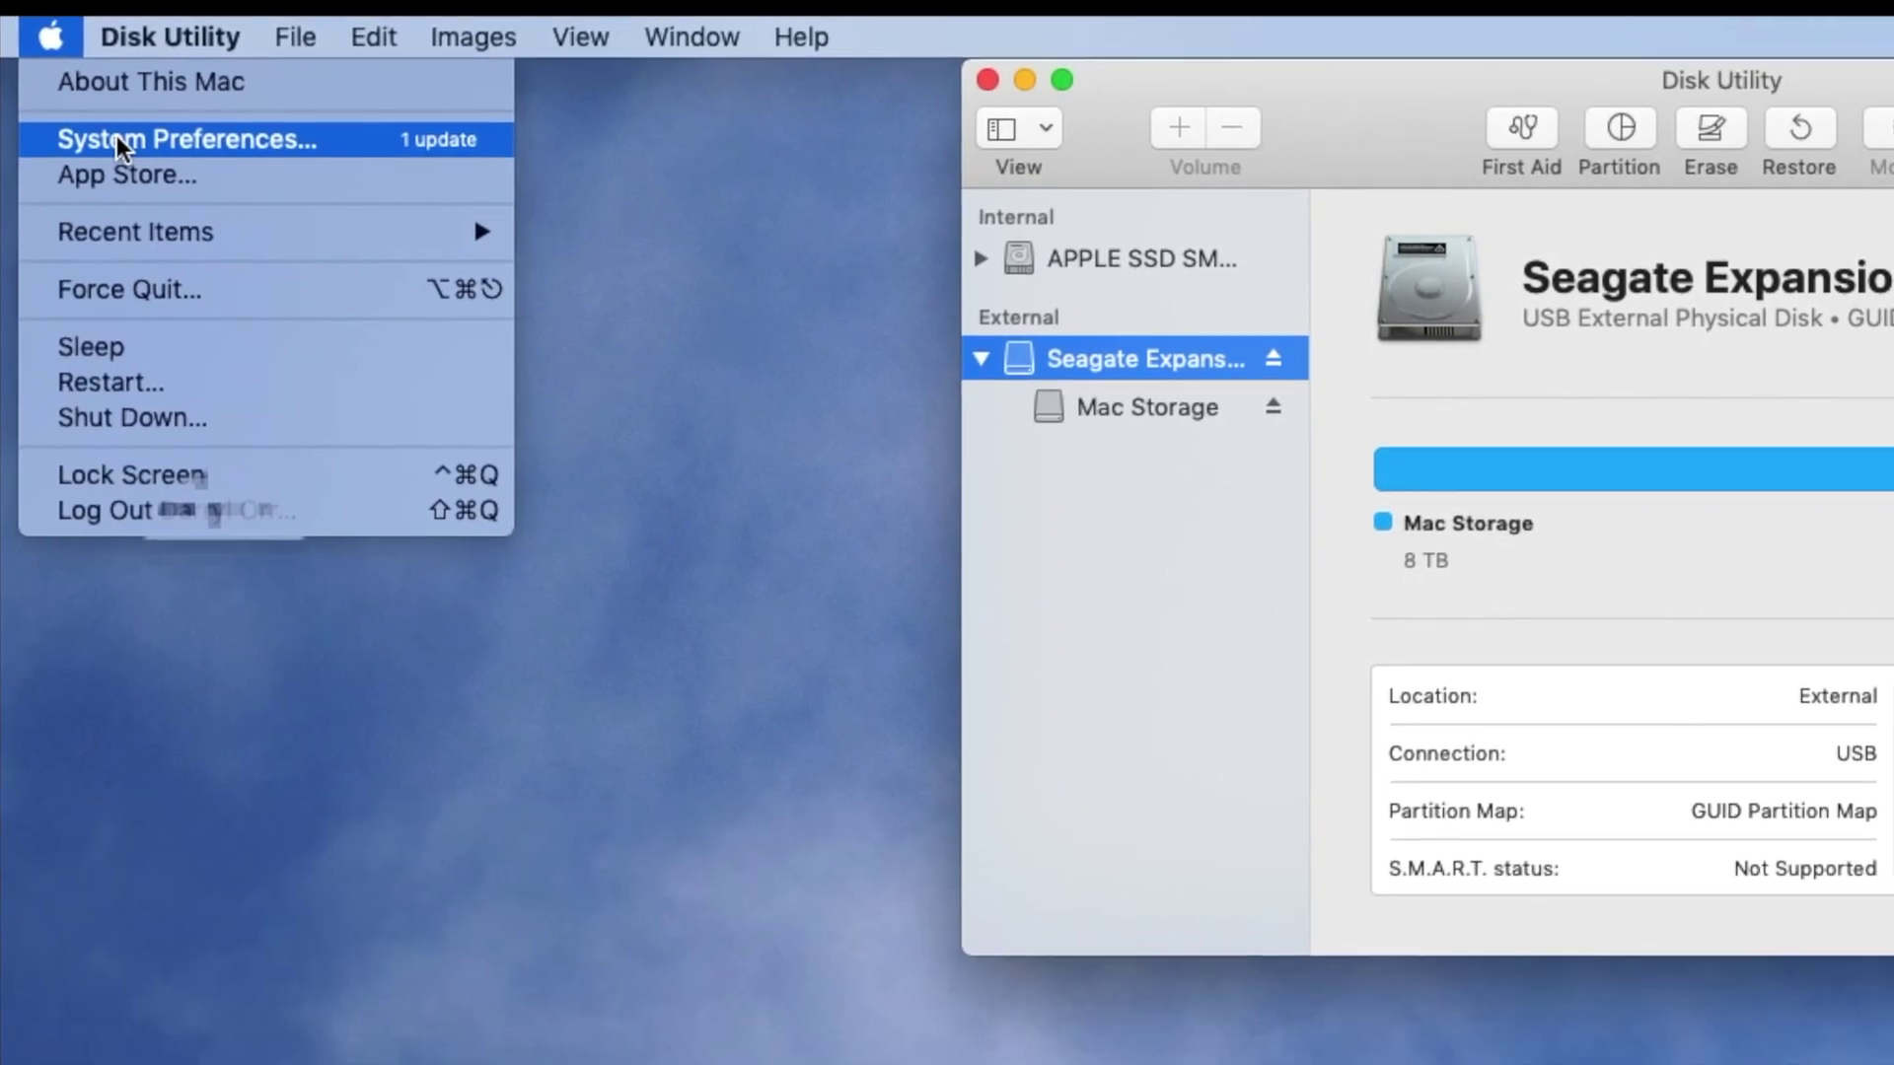
{"action": "left_click", "coordinate": [116, 138]}
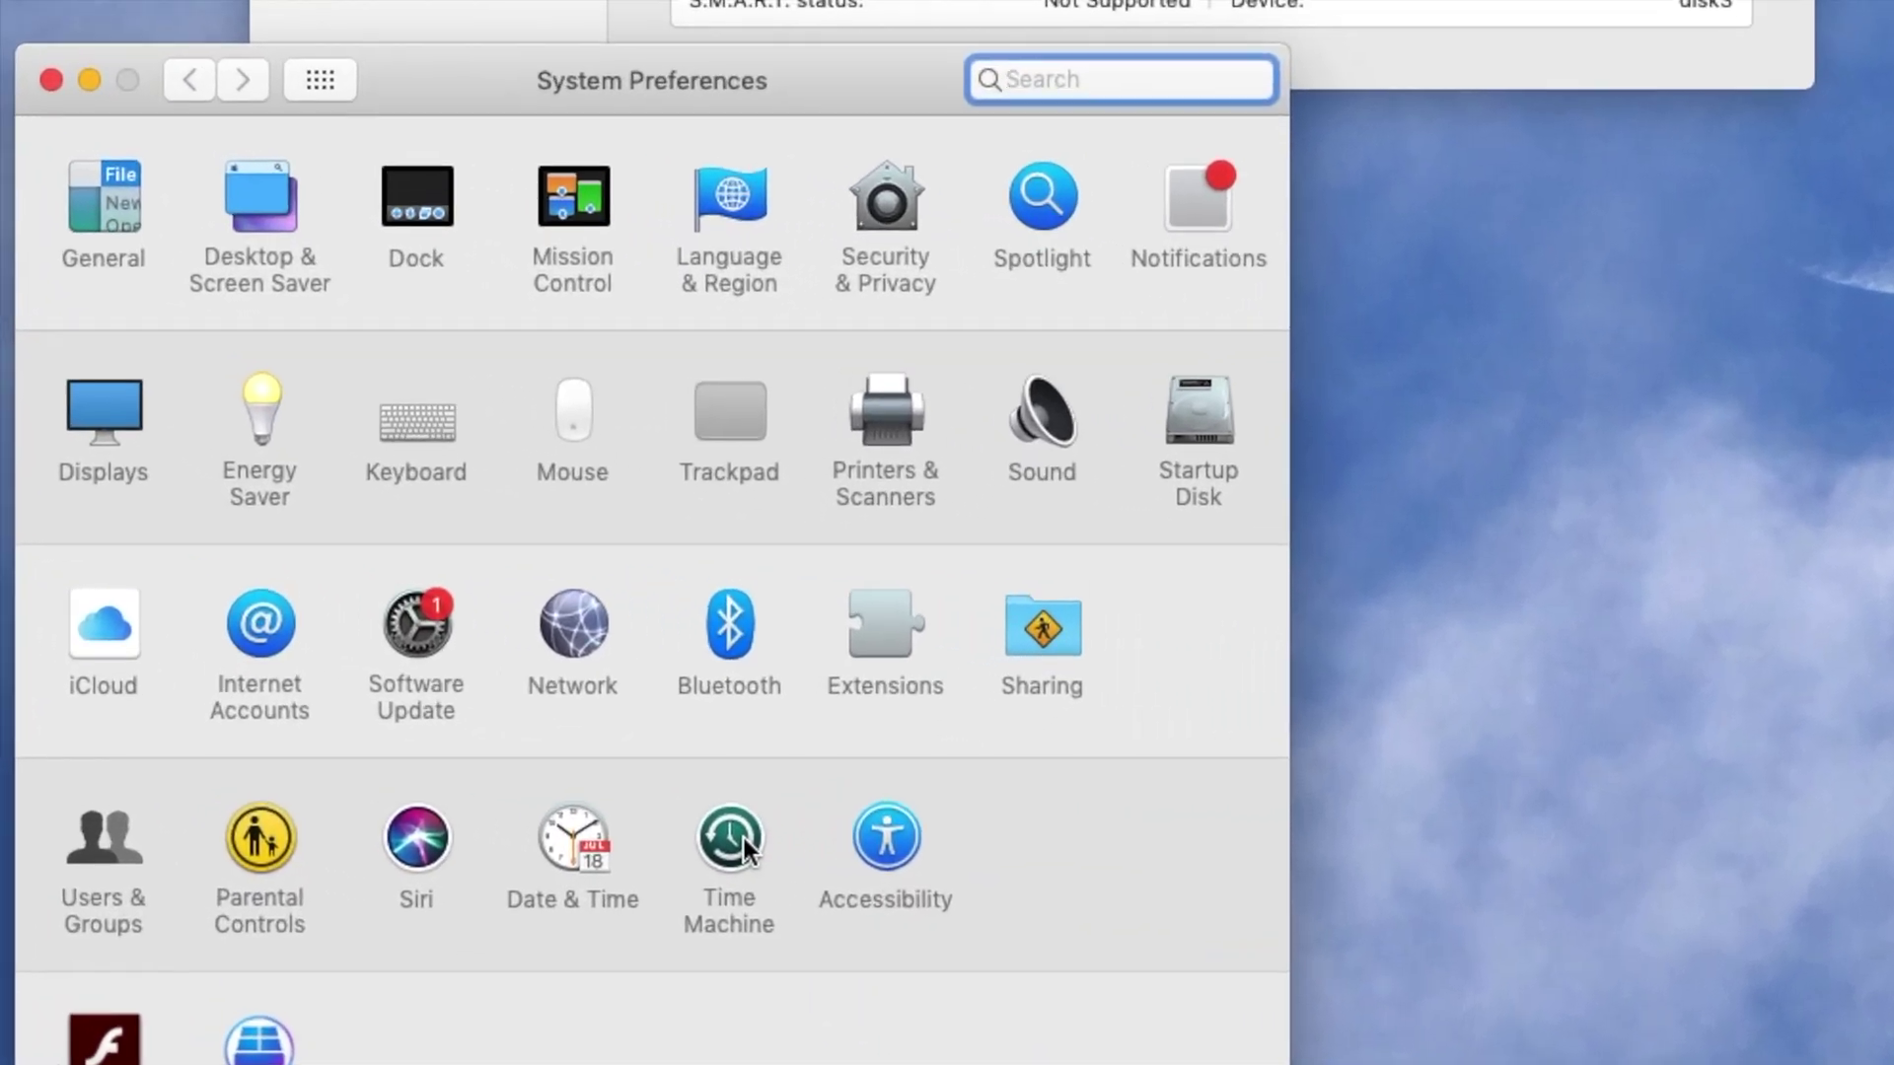
{"action": "left_click", "coordinate": [744, 838]}
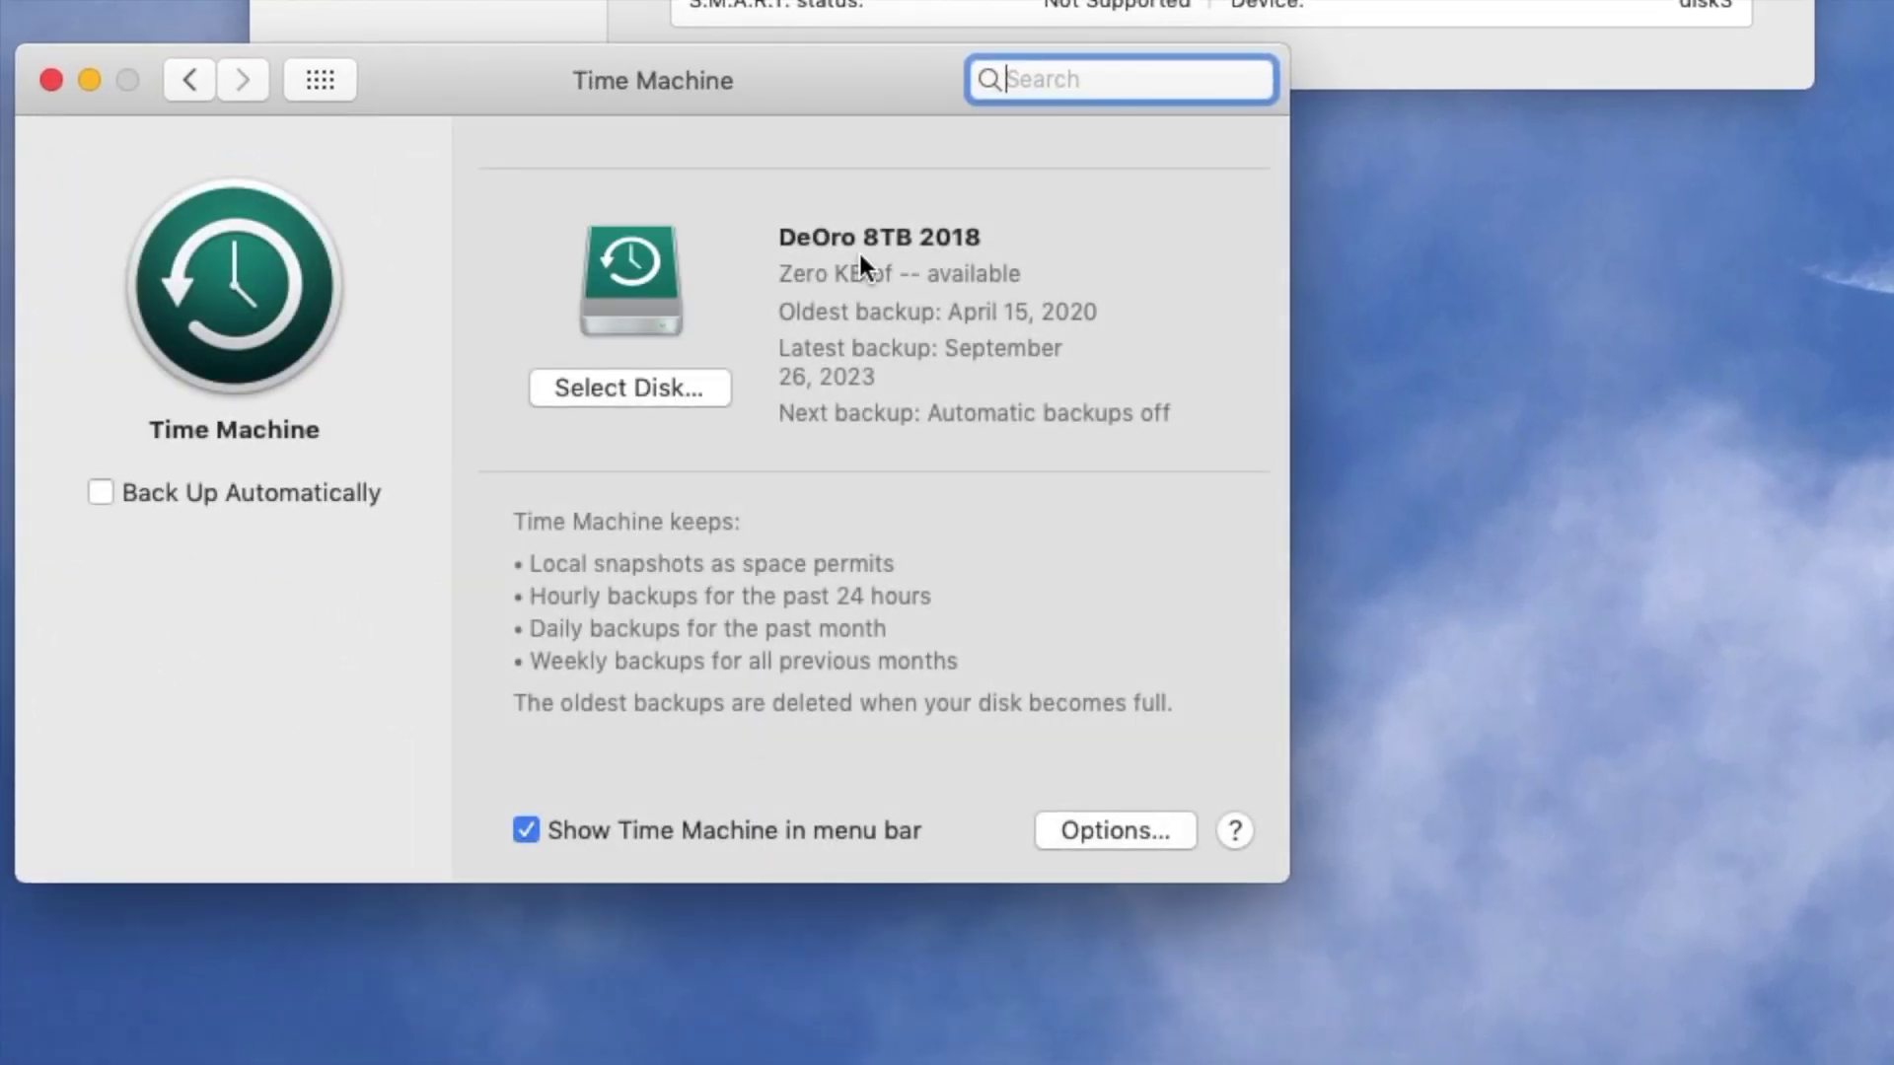
{"action": "left_click_drag", "start_coordinate": [877, 62], "coordinate": [1371, 62]}
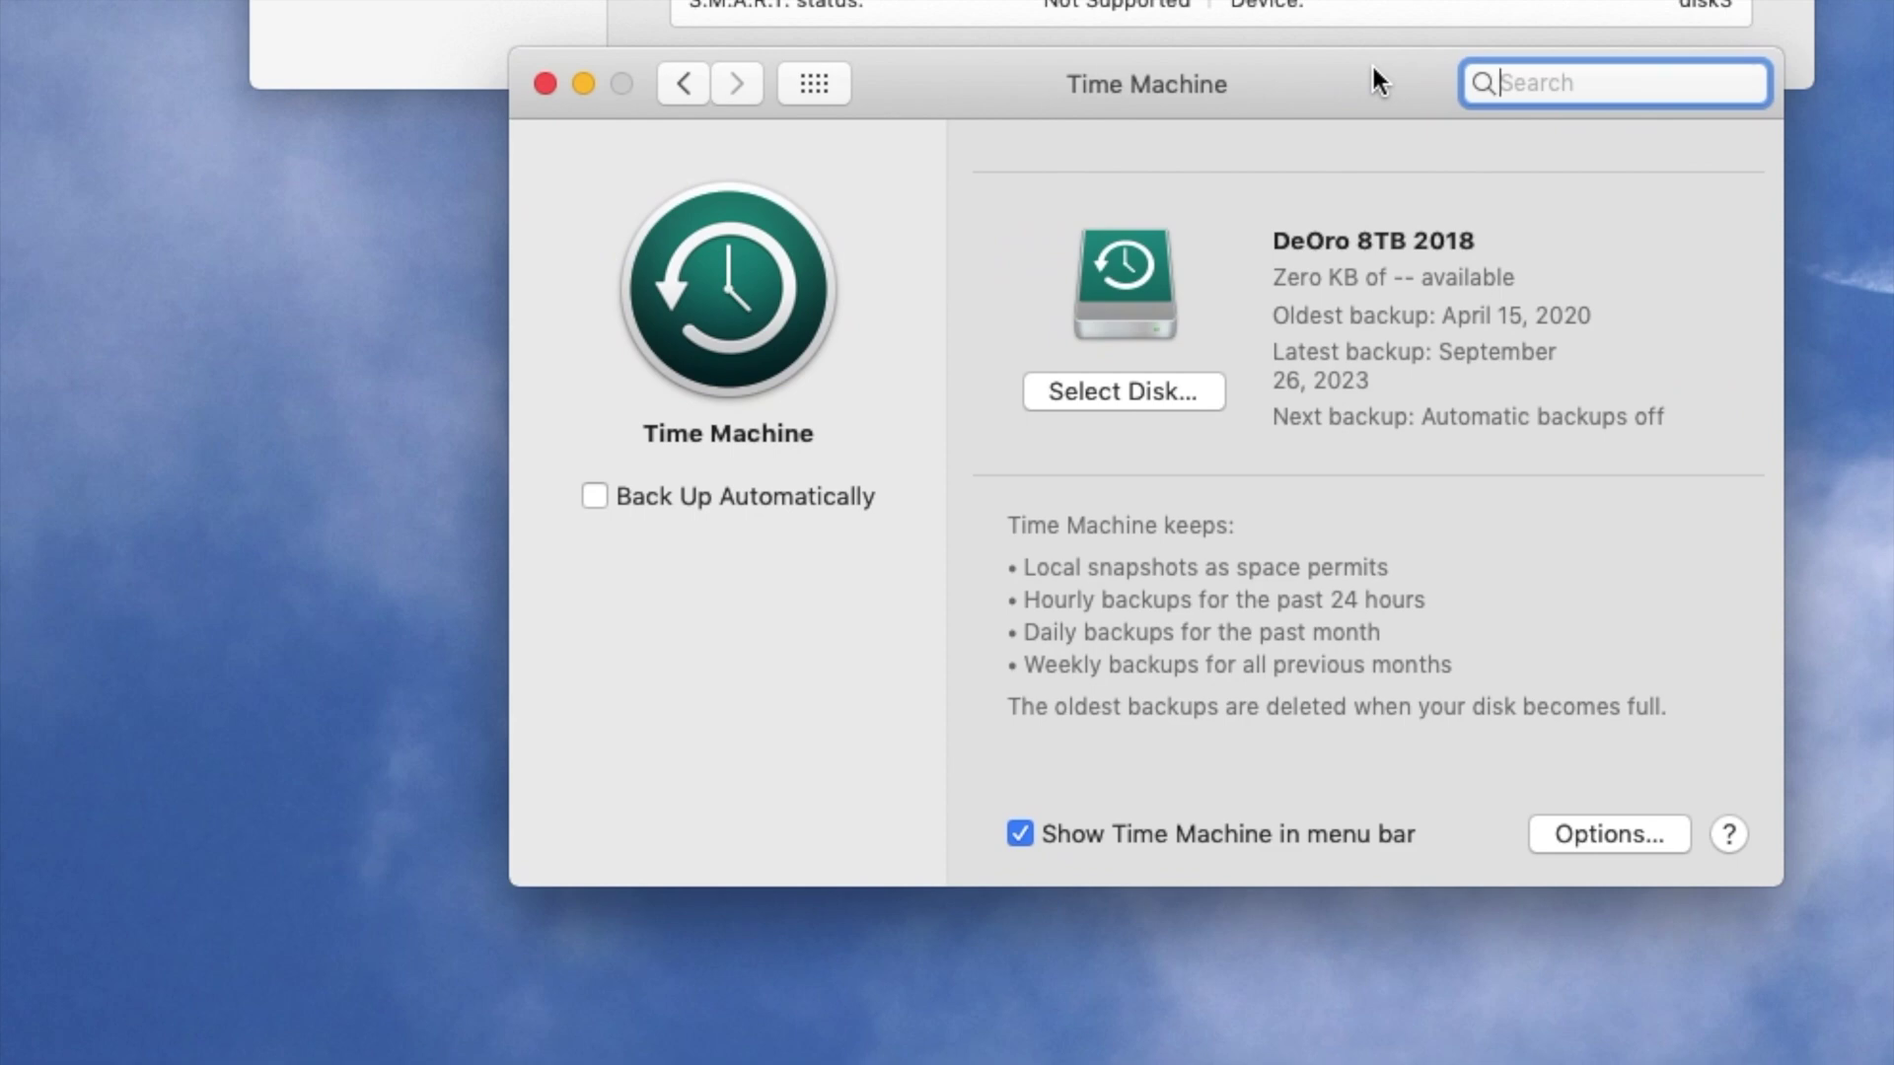
{"action": "left_click", "coordinate": [1144, 393]}
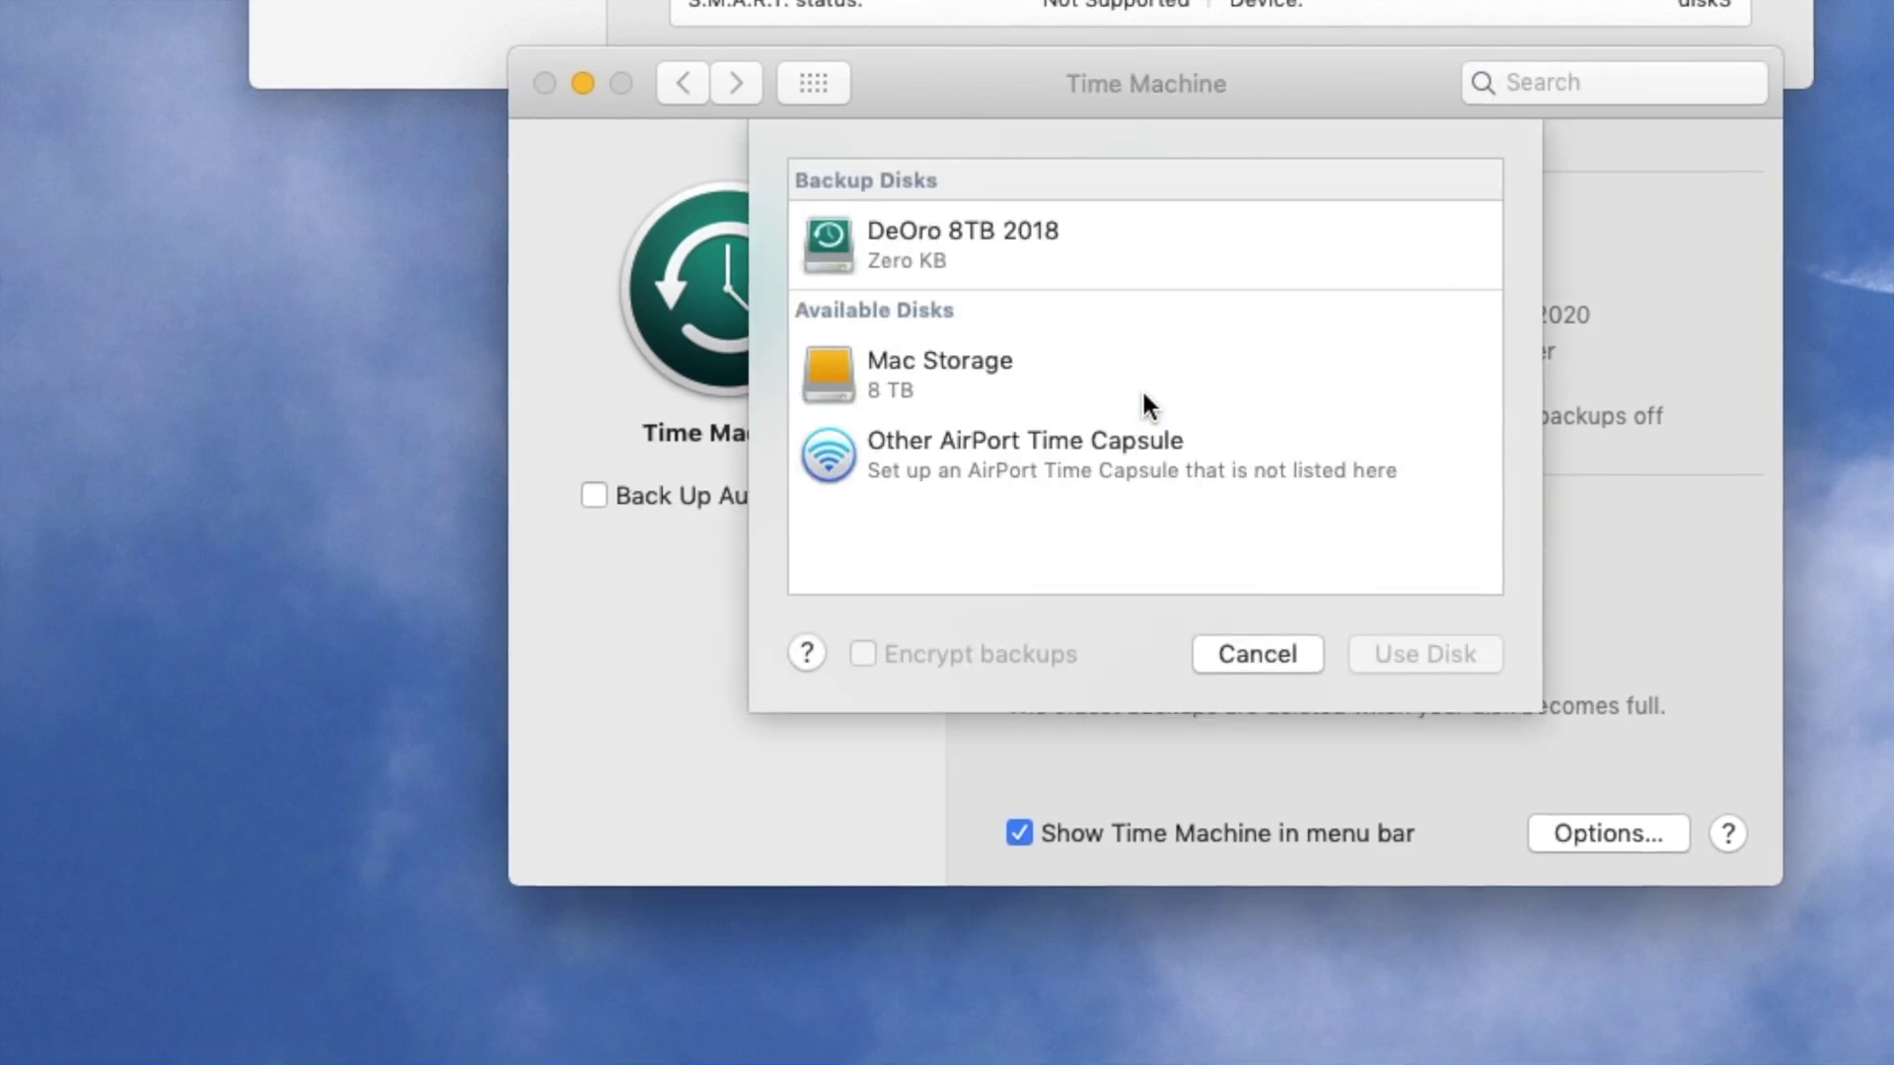
{"action": "left_click", "coordinate": [981, 363]}
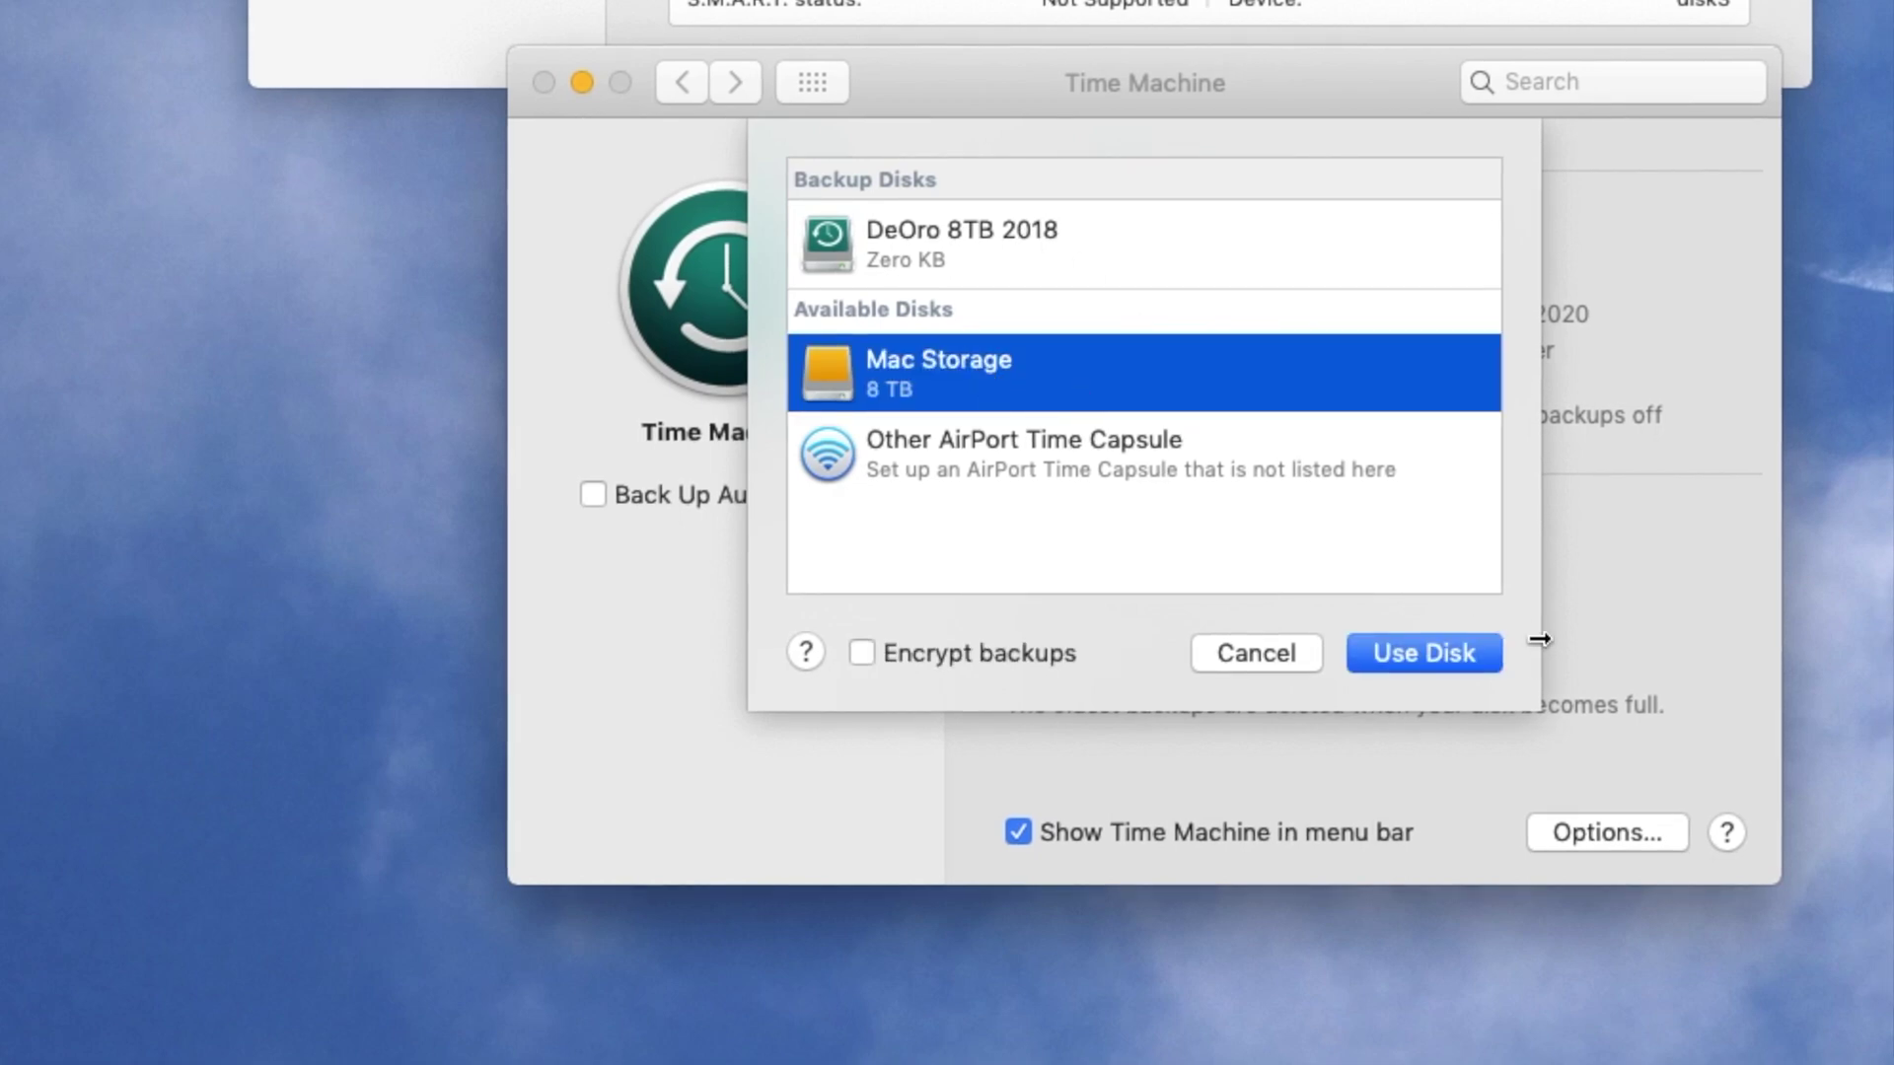
{"action": "left_click", "coordinate": [1435, 651]}
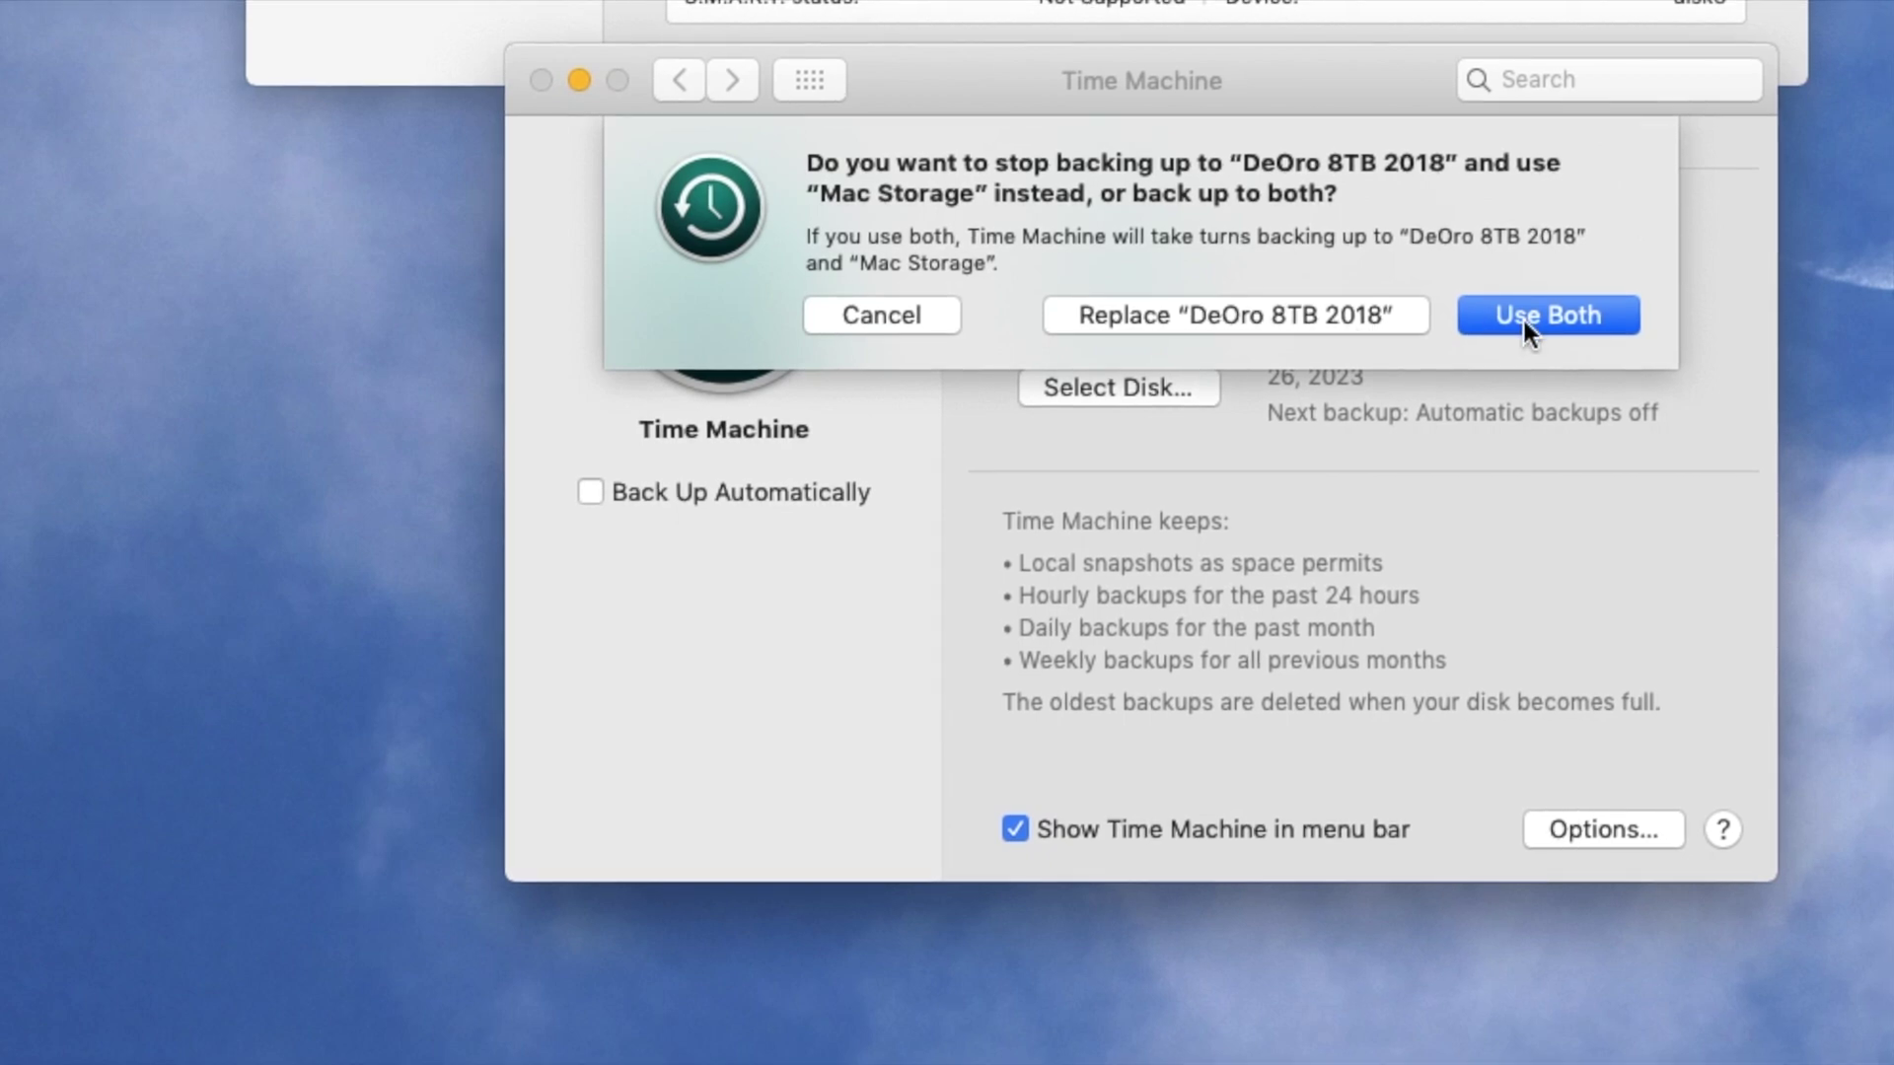
Replace DeOro 8TB 2018 with Mac Storage as the backup disk.
{"action": "left_click", "coordinate": [1293, 302]}
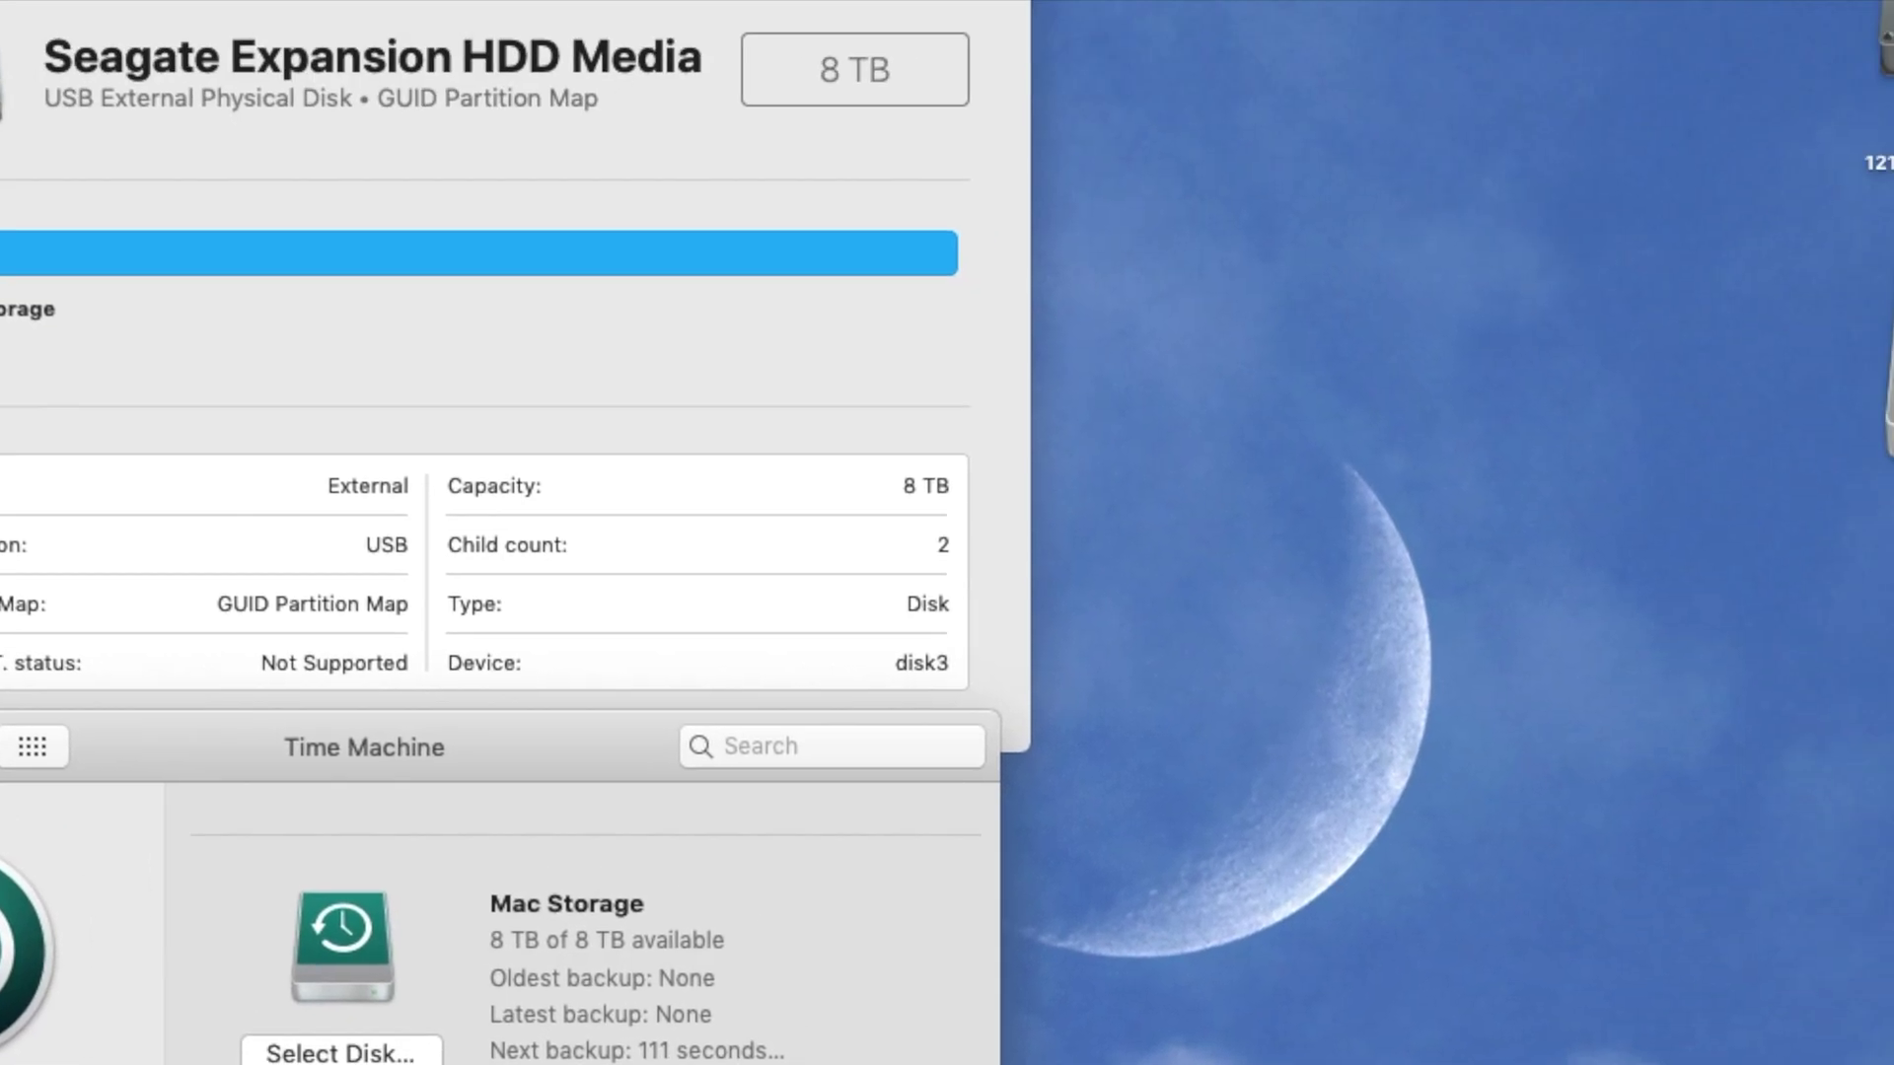
{"action": "left_click", "coordinate": [1893, 0]}
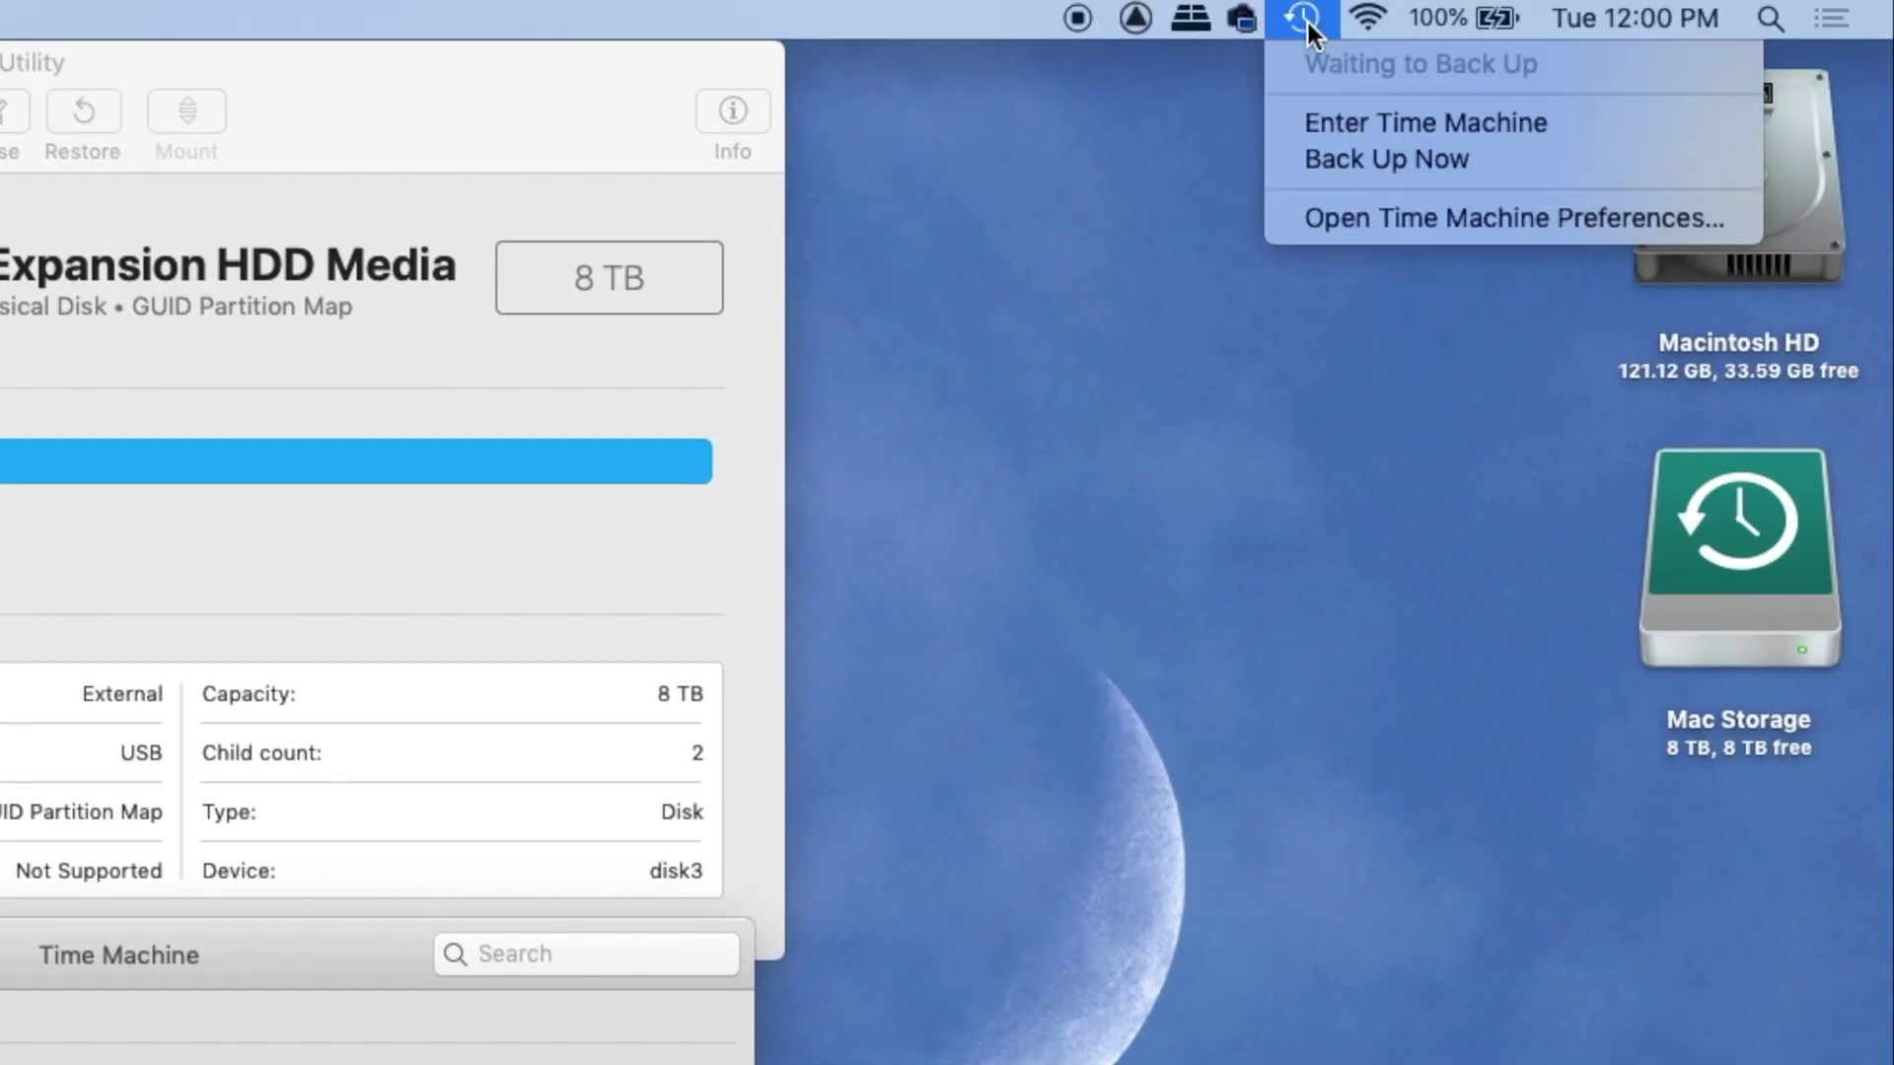
{"action": "left_click", "coordinate": [1335, 217]}
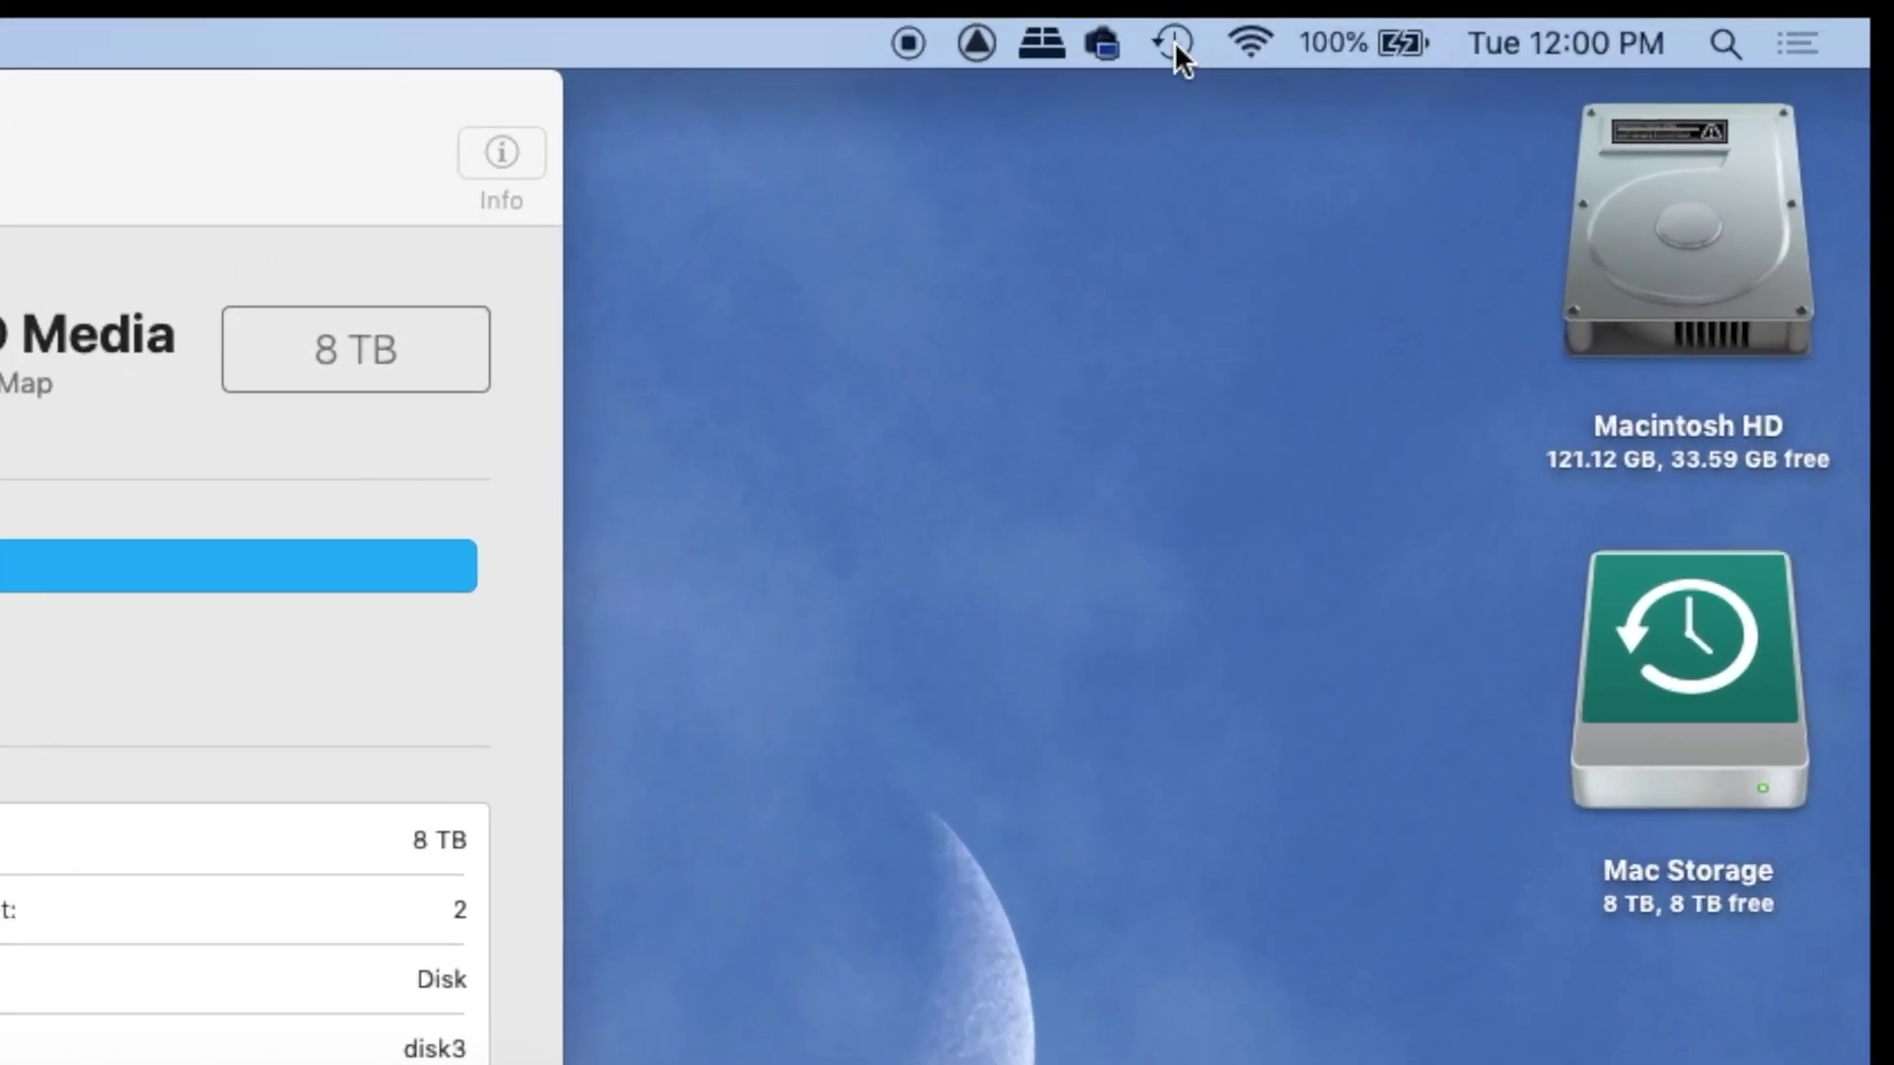
Start a Time Machine backup immediately from the menu-bar status menu.
{"action": "left_click", "coordinate": [1174, 41]}
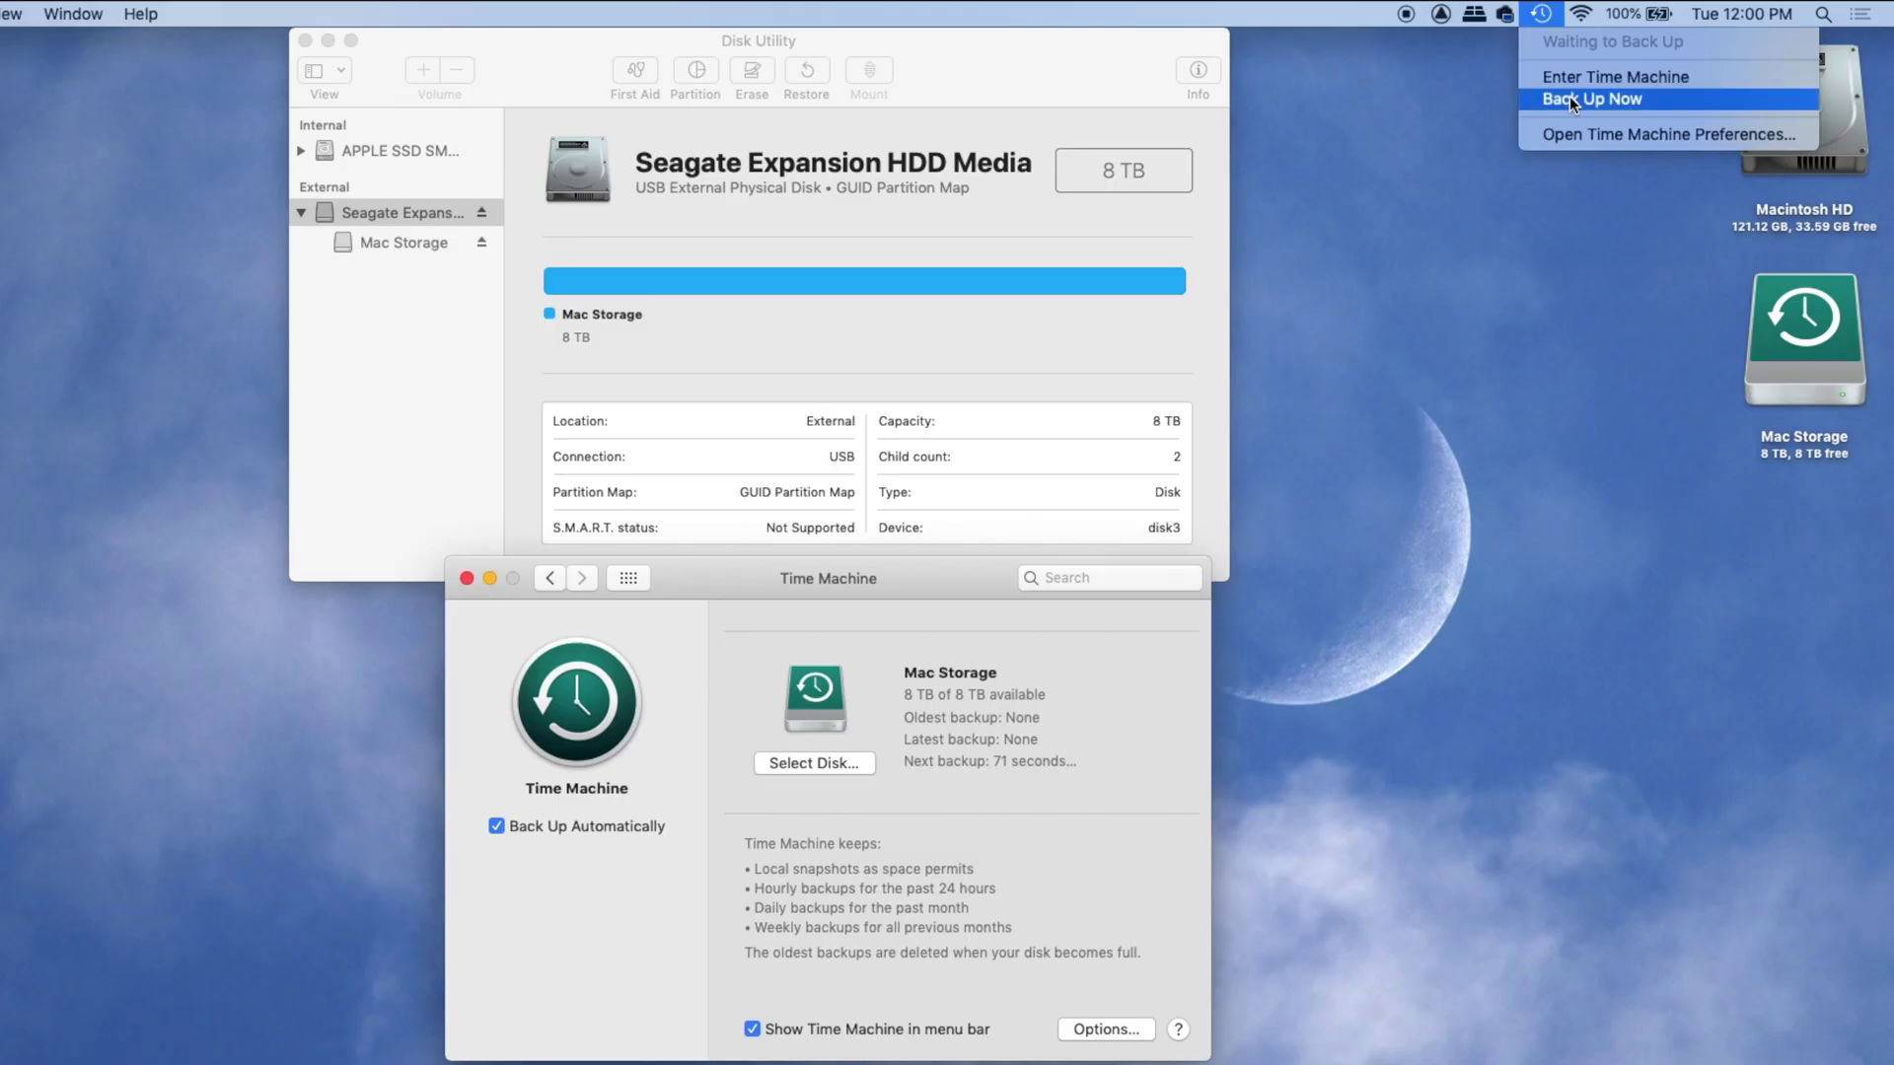
{"action": "left_click", "coordinate": [1251, 193]}
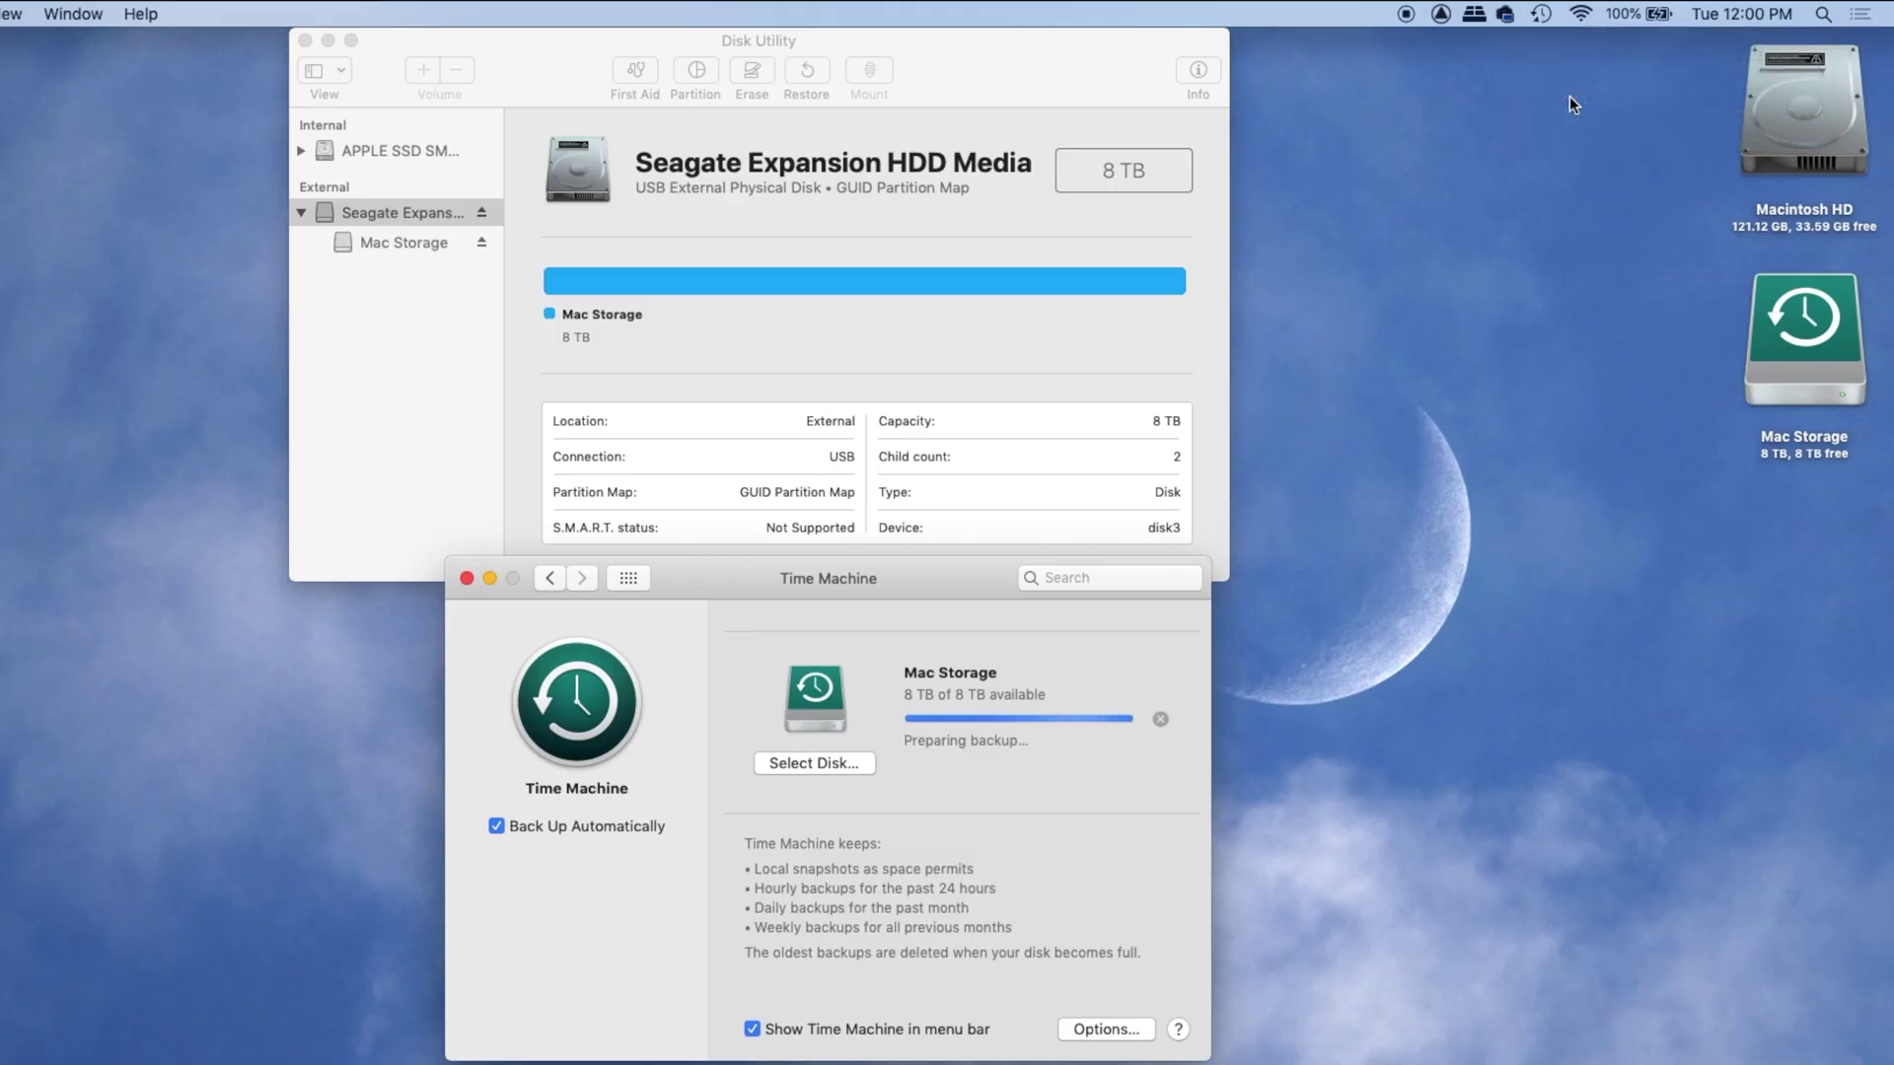